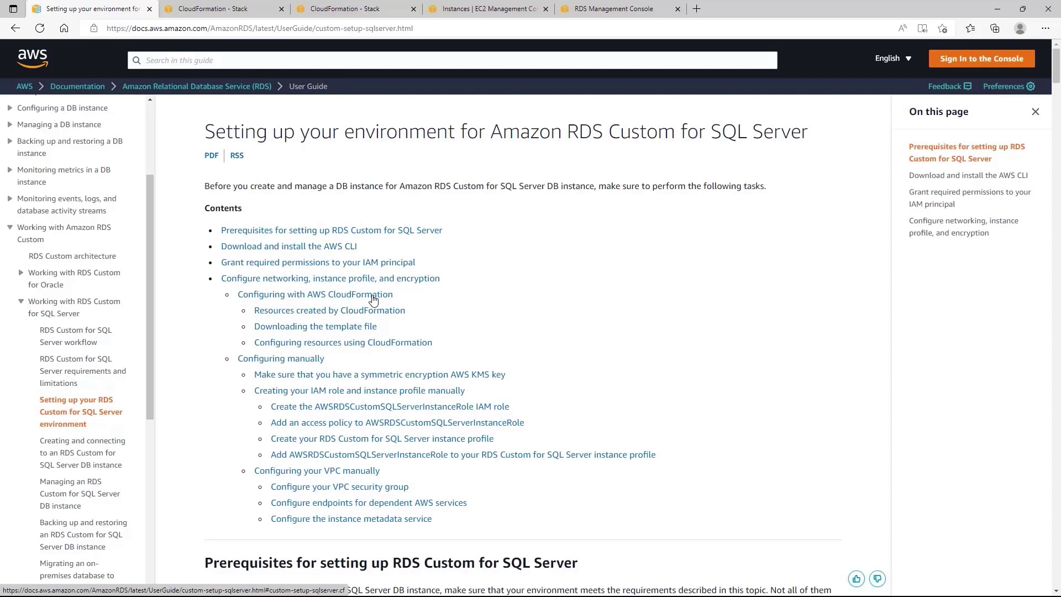
Save the custom-sqlserver-onboard.json template from the CloudFormation docs section into Downloads.
{"action": "left_click", "coordinate": [374, 296]}
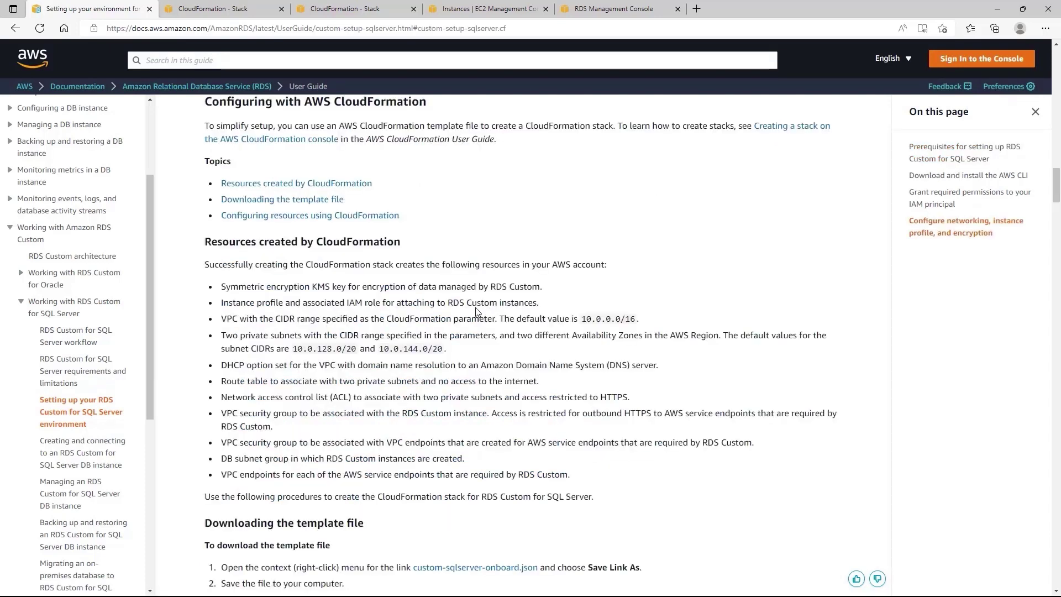
{"action": "scroll", "coordinate": [477, 308], "scroll_direction": "down", "scroll_amount": 1}
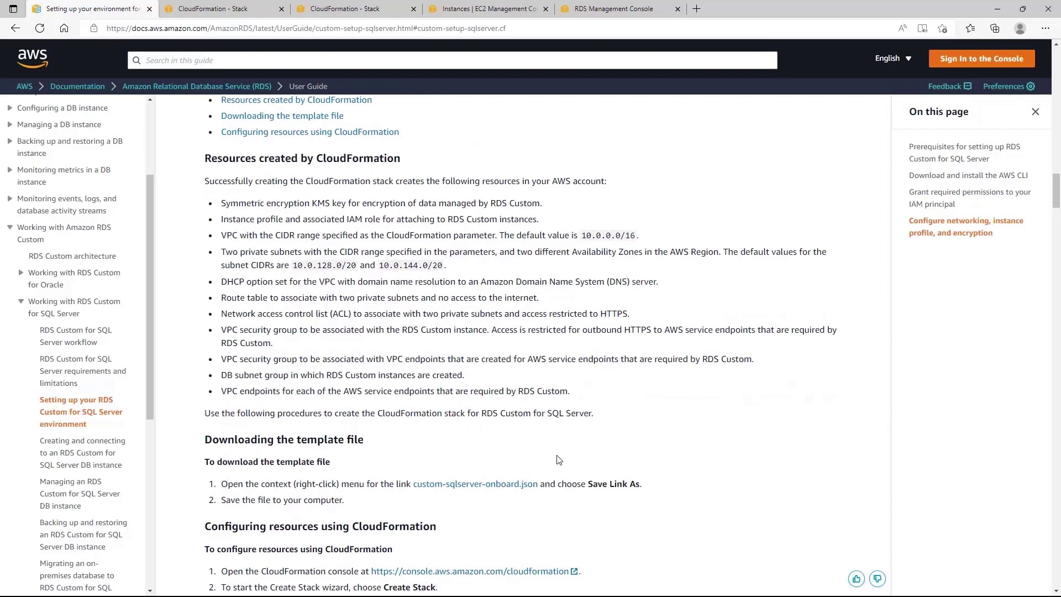
{"action": "right_click", "coordinate": [501, 486]}
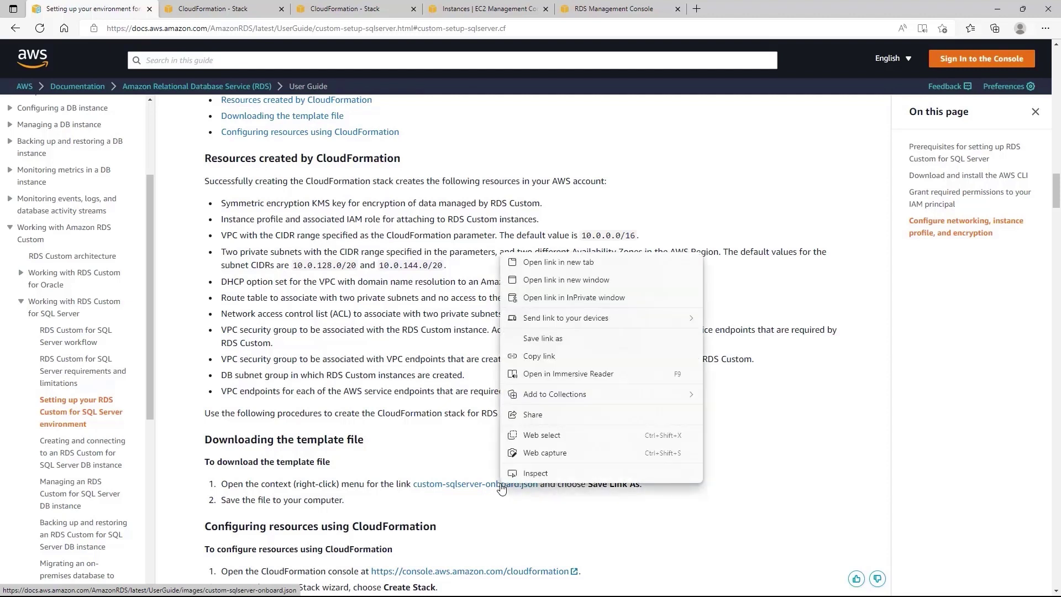
{"action": "left_click", "coordinate": [544, 339]}
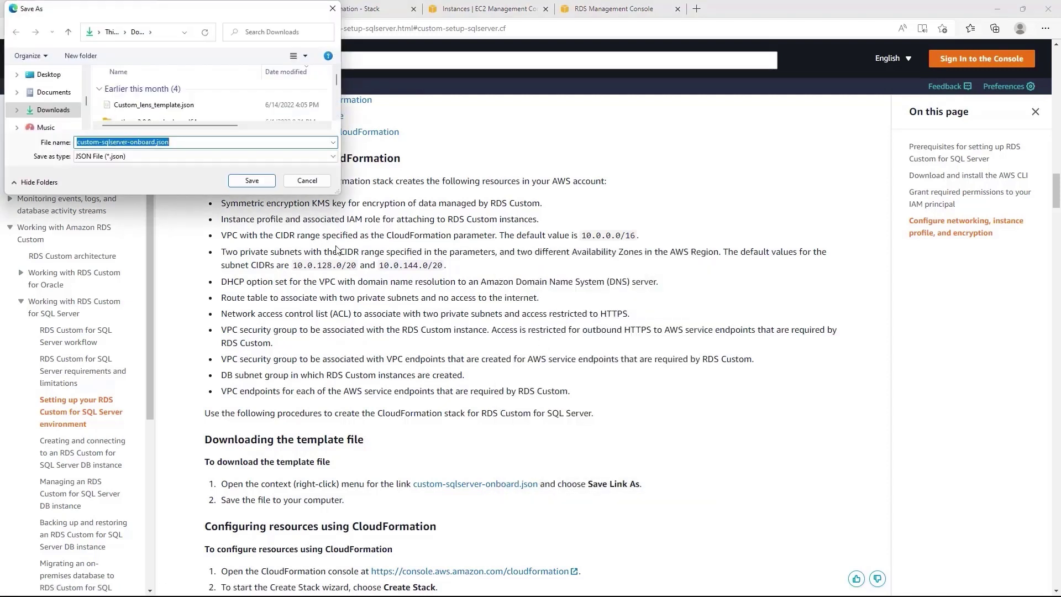
{"action": "left_click", "coordinate": [250, 180]}
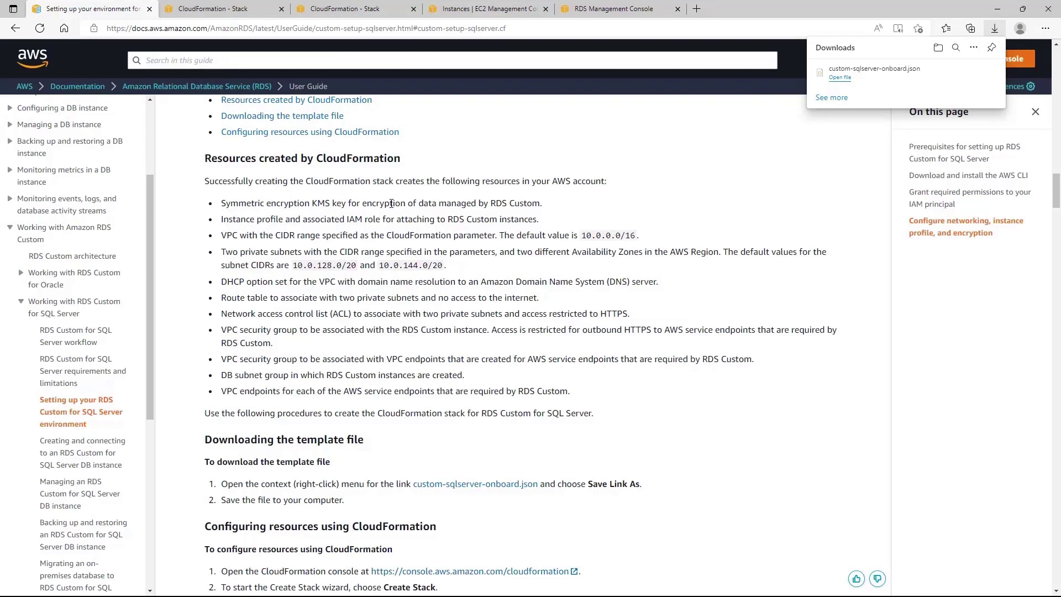
Dismiss the downloads list and switch to the CloudFormation stacks list.
{"action": "left_click_drag", "start_coordinate": [391, 204], "coordinate": [407, 323]}
{"action": "left_click", "coordinate": [408, 324]}
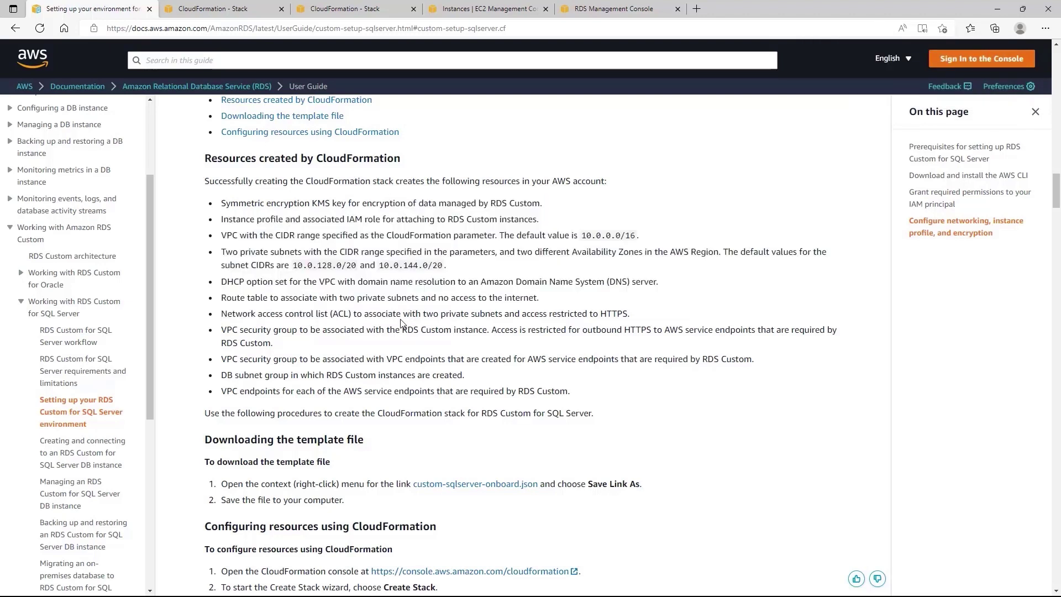
{"action": "scroll", "coordinate": [401, 324], "scroll_direction": "down", "scroll_amount": 3}
{"action": "scroll", "coordinate": [312, 349], "scroll_direction": "down", "scroll_amount": 2}
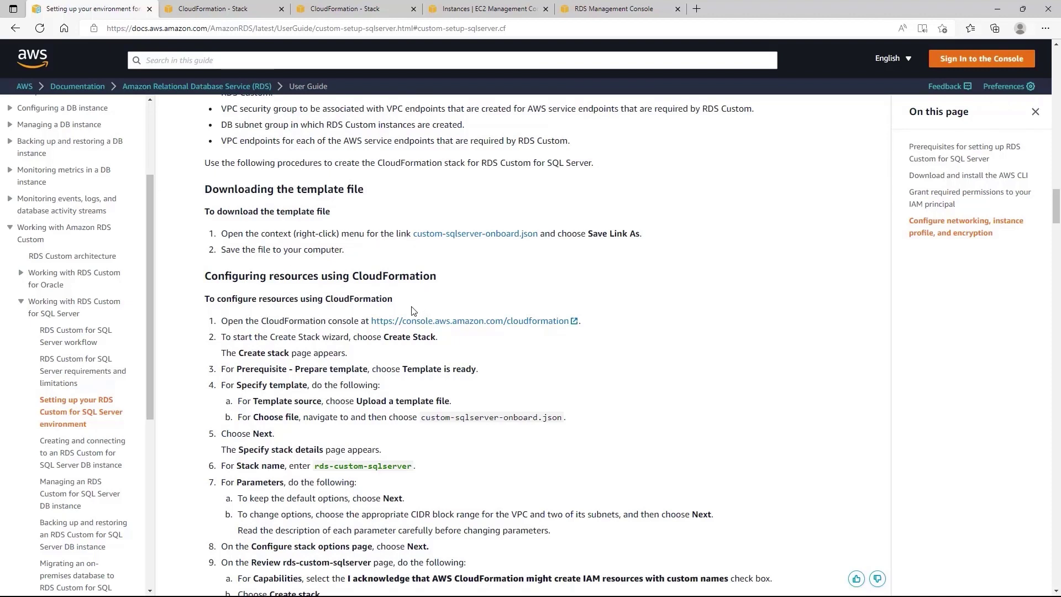
{"action": "key", "text": "ctrl+Tab"}
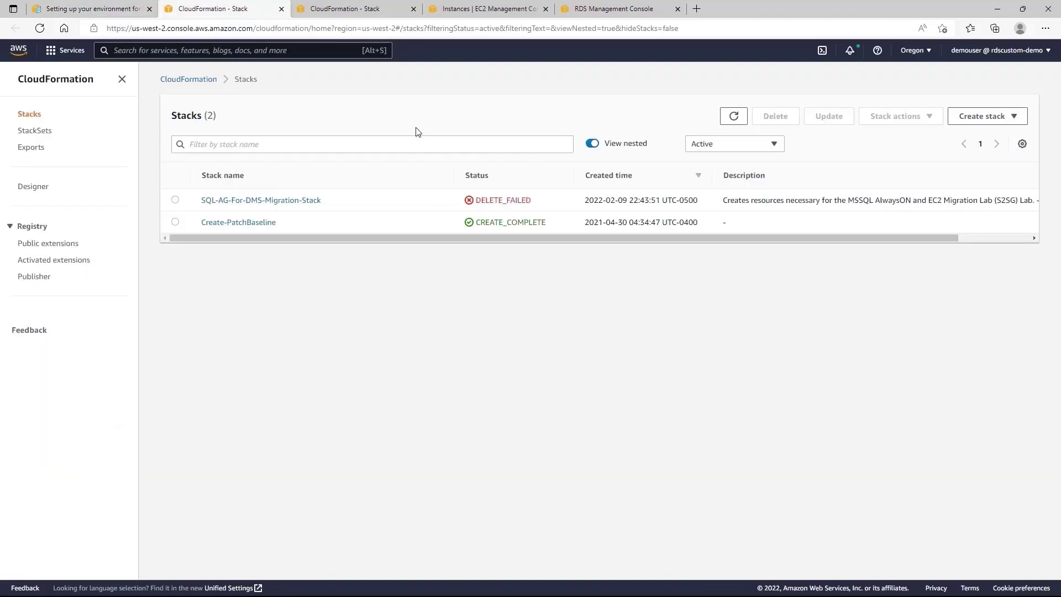
Create a new stack from uploaded custom-sqlserver-onboard.json in Downloads and continue to stack details.
{"action": "left_click", "coordinate": [1000, 120]}
{"action": "left_click", "coordinate": [965, 134]}
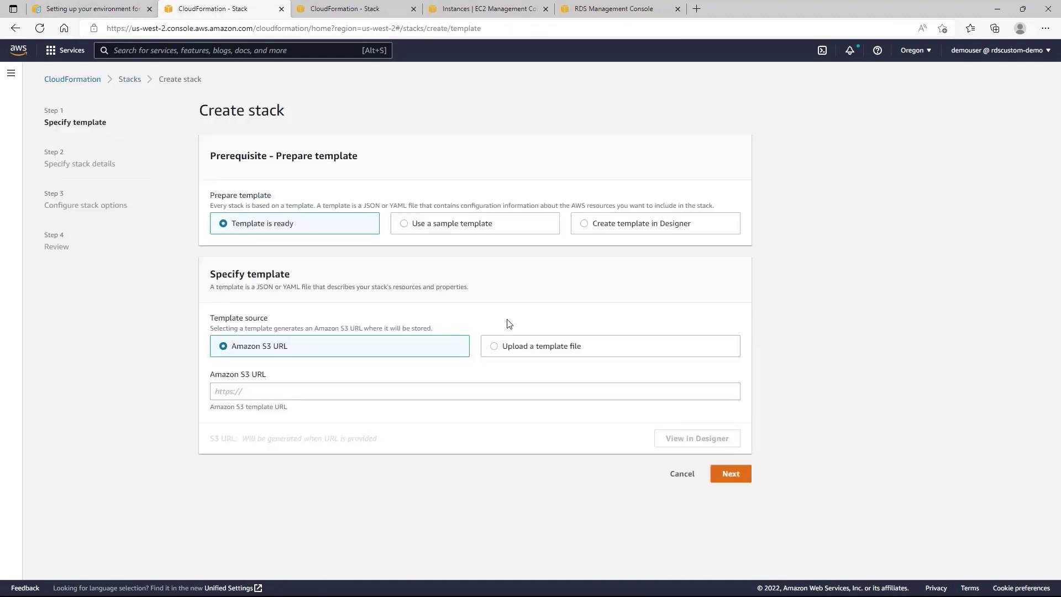
{"action": "left_click", "coordinate": [495, 350]}
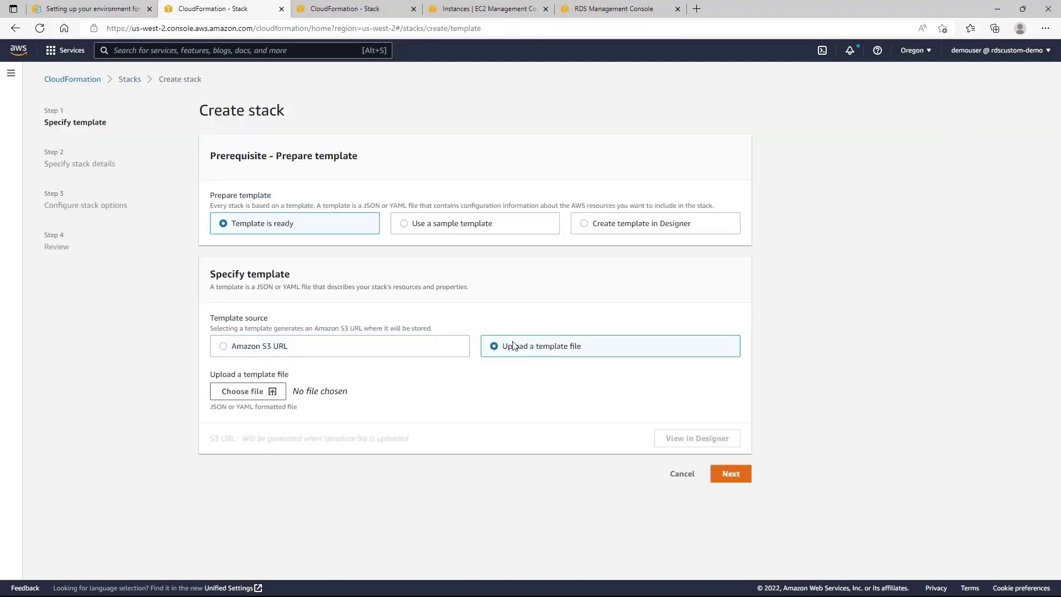
{"action": "left_click", "coordinate": [247, 393]}
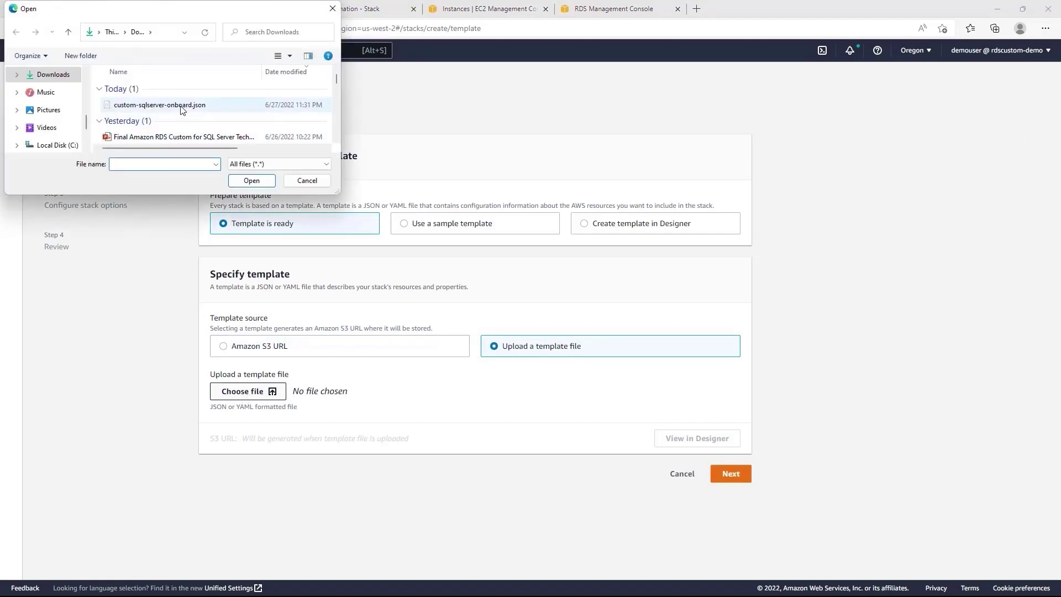
{"action": "left_click", "coordinate": [182, 105]}
{"action": "left_click", "coordinate": [255, 181]}
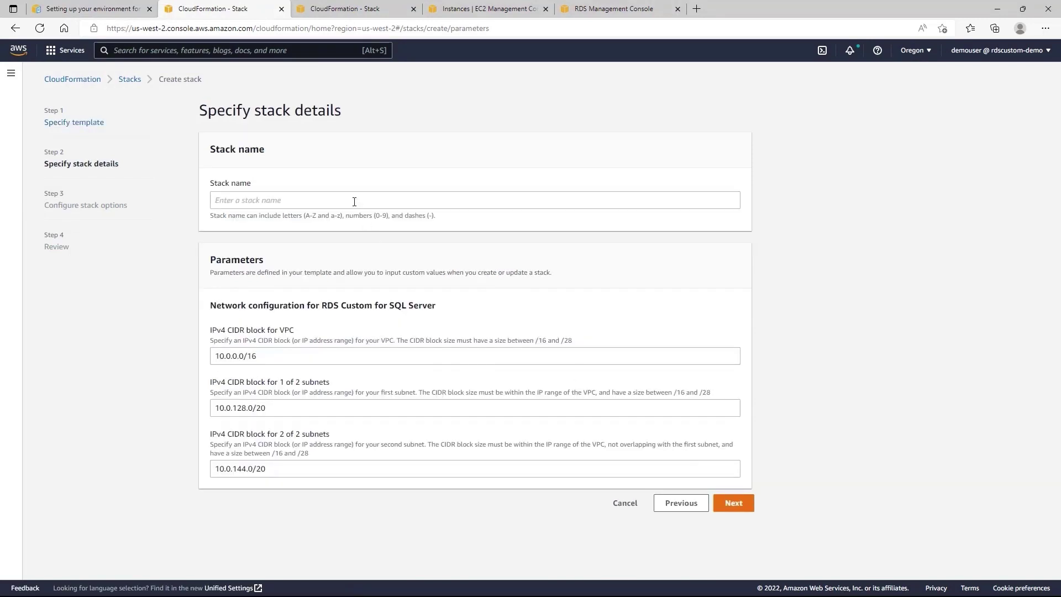
{"action": "left_click", "coordinate": [355, 201]}
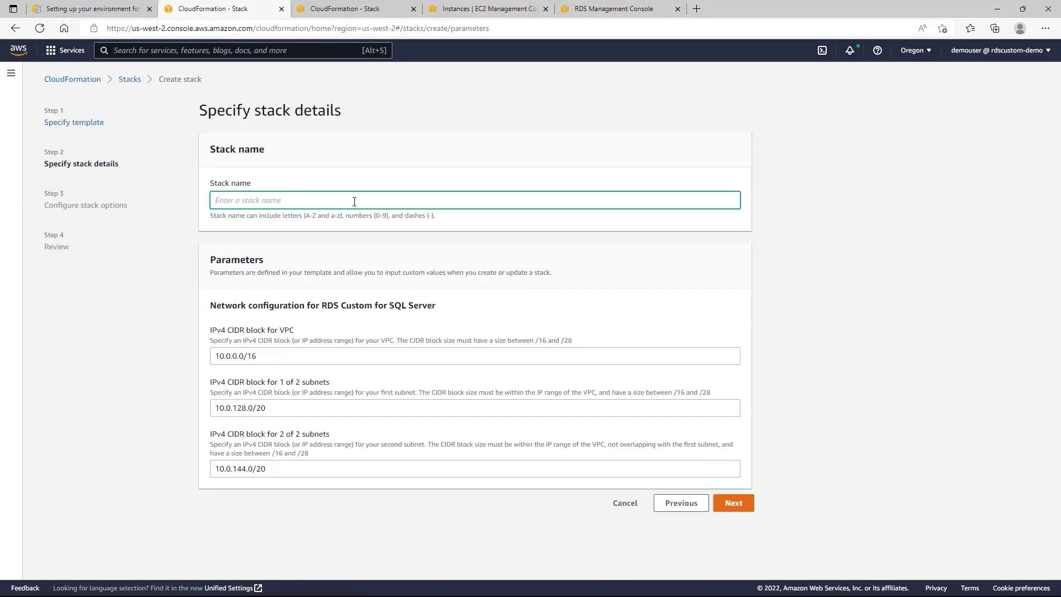
Name the stack rds-custom-sqlserver-demo using the docs' suggested name plus '-demo'.
{"action": "left_click_drag", "start_coordinate": [412, 467], "coordinate": [315, 472]}
{"action": "key", "text": "ctrl+c"}
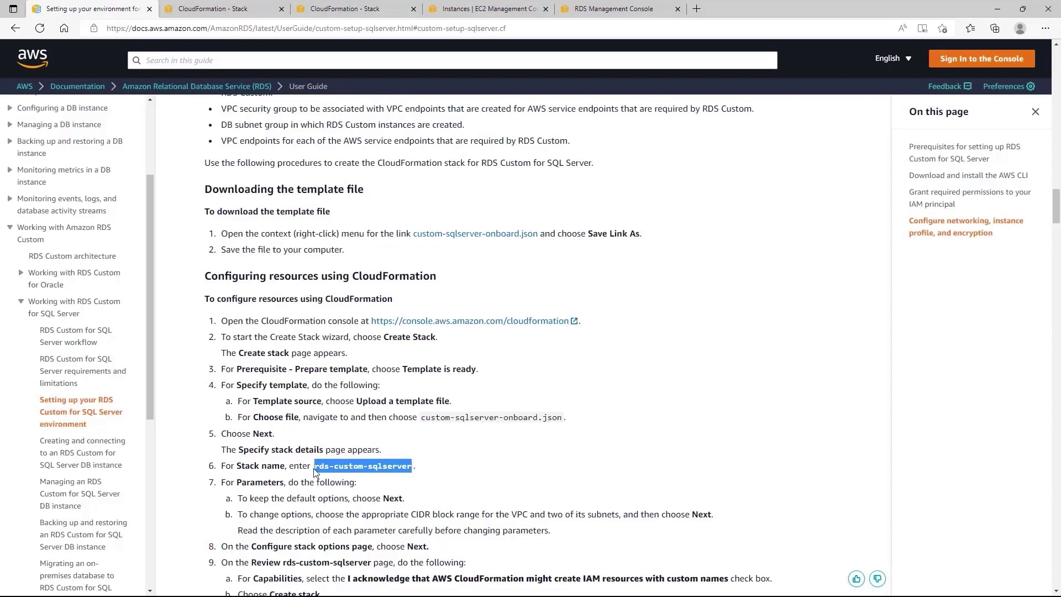
{"action": "left_click", "coordinate": [217, 13]}
{"action": "key", "text": "ctrl+v"}
{"action": "type", "text": "-demo"}
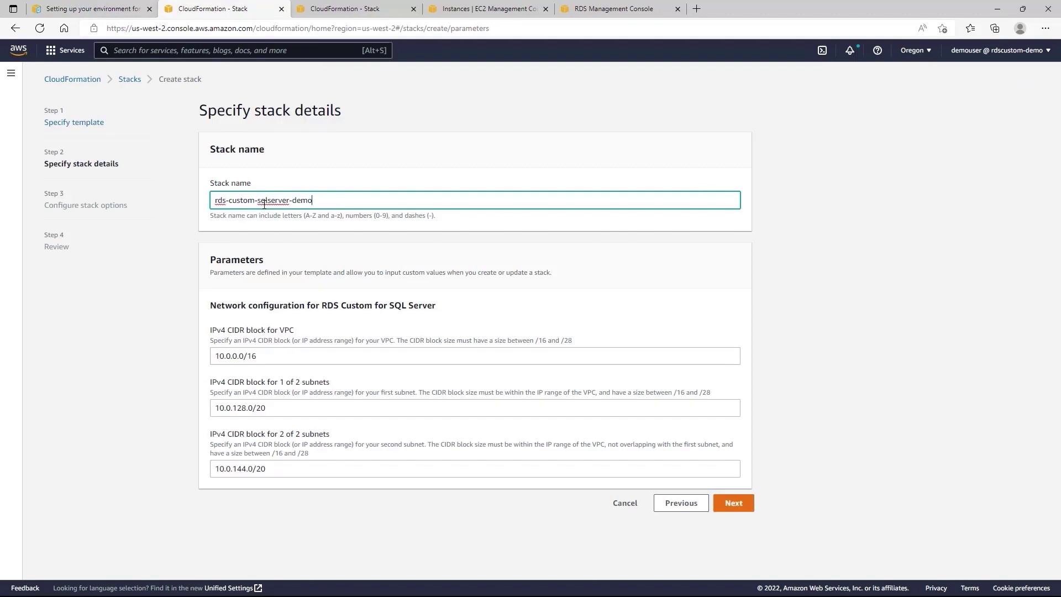
Keep the default VPC and subnet CIDRs and continue through stack options to review.
{"action": "left_click", "coordinate": [309, 360]}
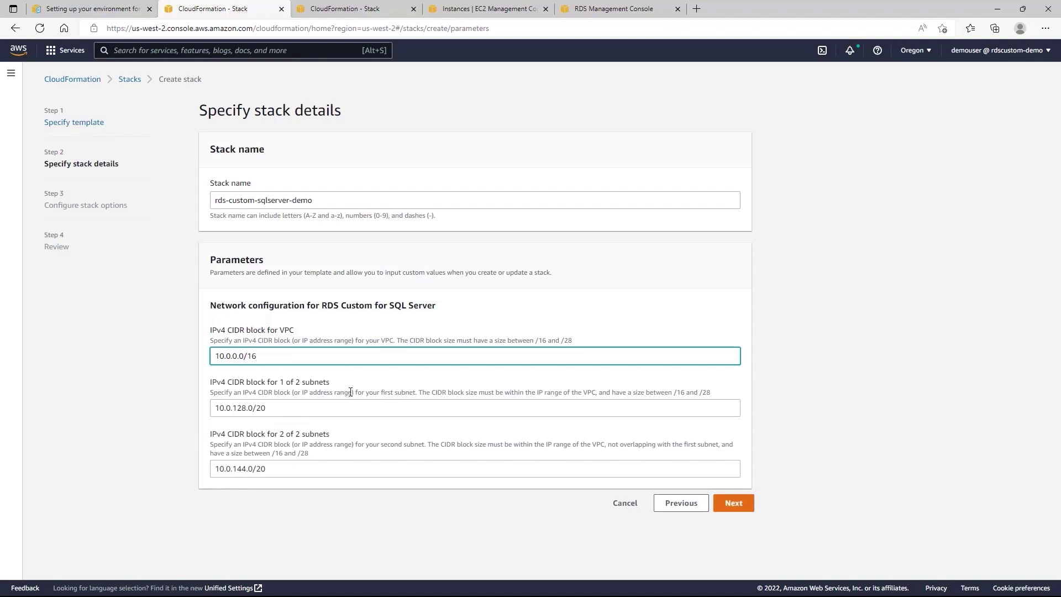
{"action": "left_click", "coordinate": [737, 505]}
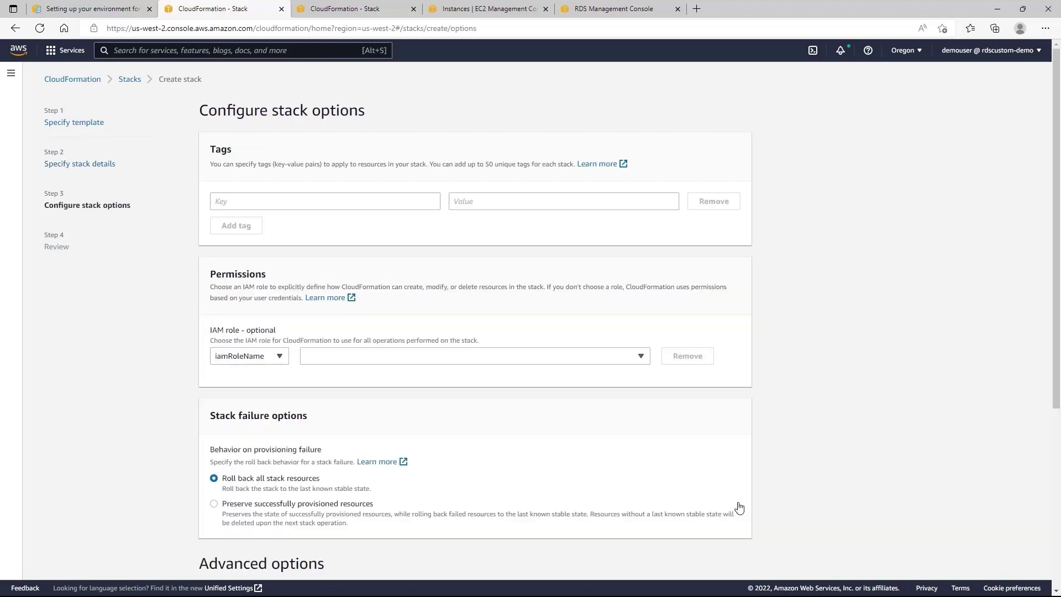
{"action": "scroll", "coordinate": [580, 392], "scroll_direction": "down", "scroll_amount": 5}
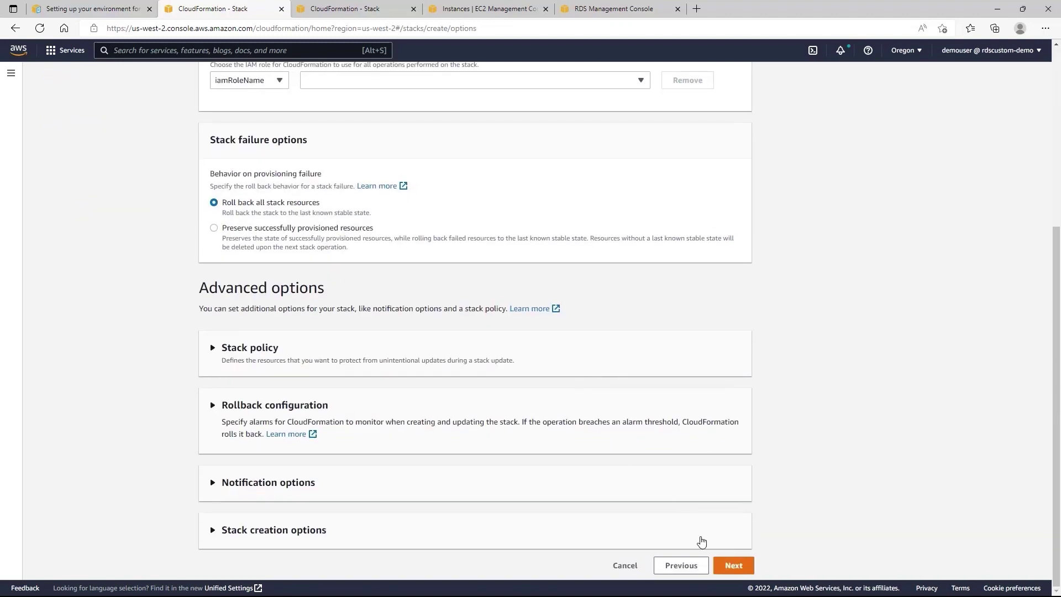
{"action": "left_click", "coordinate": [732, 566]}
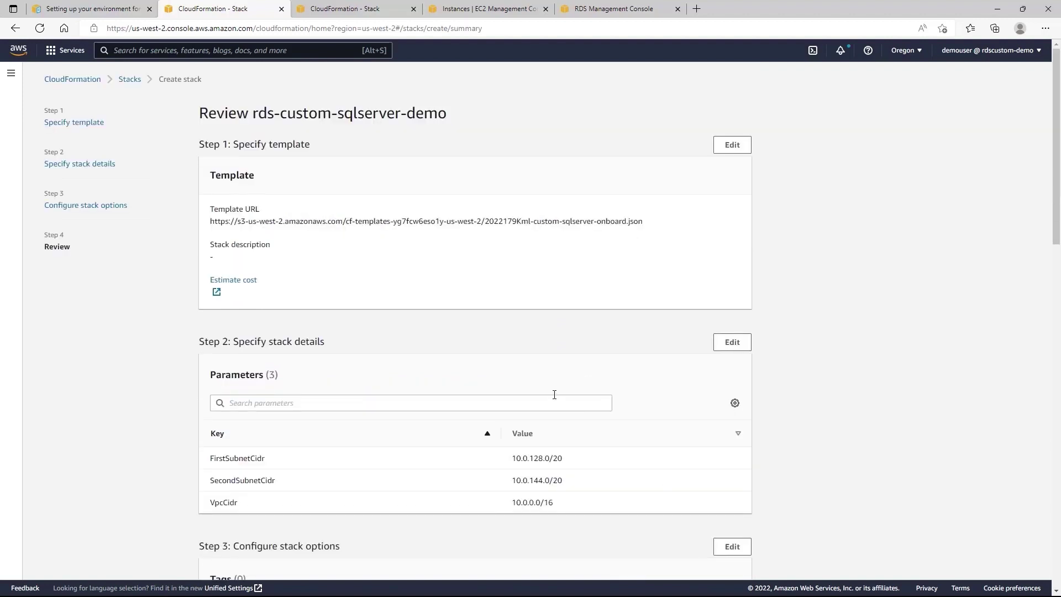
Acknowledge IAM resource creation and submit the rds-custom-sqlserver-demo stack.
{"action": "scroll", "coordinate": [542, 387], "scroll_direction": "down", "scroll_amount": 15}
{"action": "left_click", "coordinate": [227, 534]}
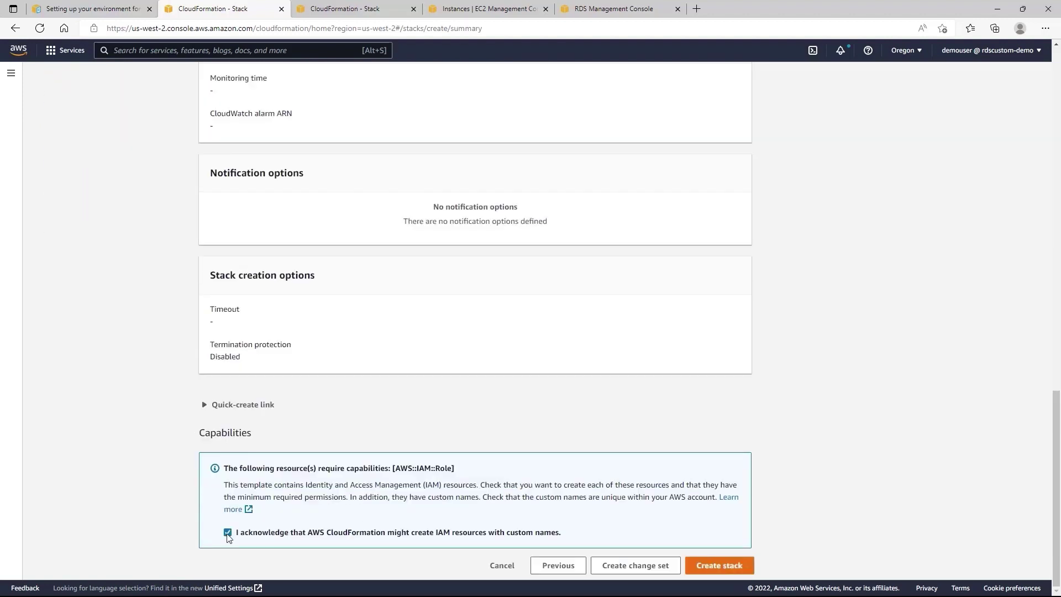
{"action": "left_click", "coordinate": [709, 569]}
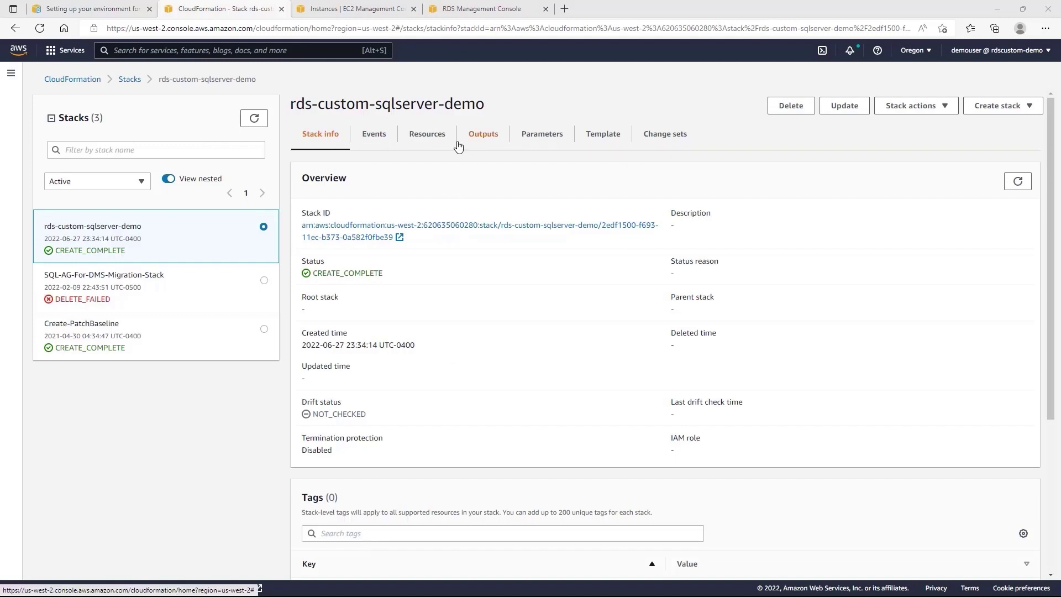
View the stack's Outputs and copy the KMSKey output name.
{"action": "left_click", "coordinate": [477, 138]}
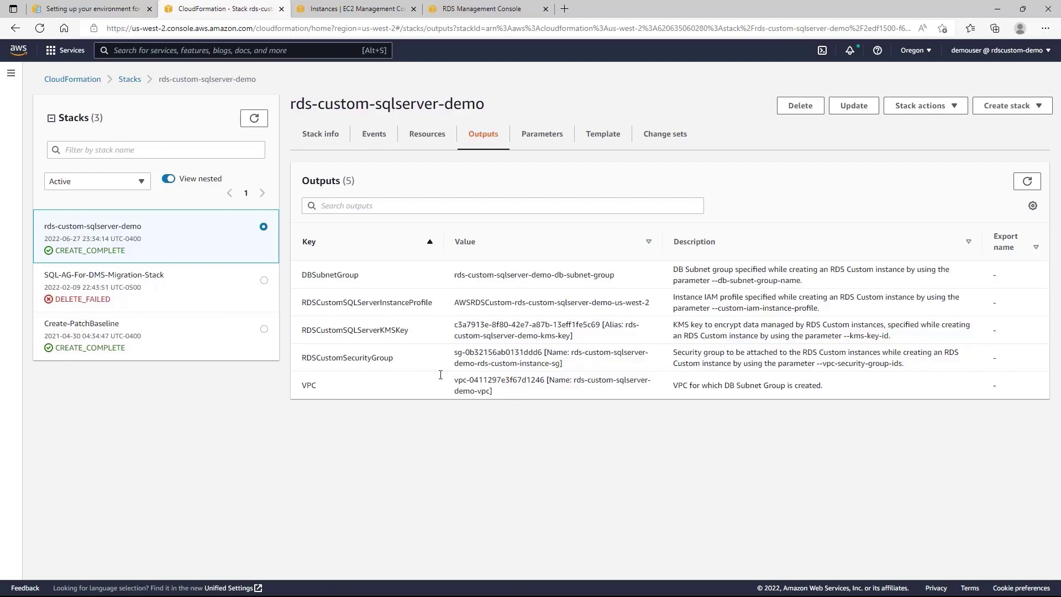
{"action": "left_click_drag", "start_coordinate": [396, 360], "coordinate": [350, 358]}
{"action": "left_click_drag", "start_coordinate": [410, 330], "coordinate": [380, 331]}
{"action": "left_click", "coordinate": [416, 316]}
{"action": "left_click", "coordinate": [404, 311]}
{"action": "left_click", "coordinate": [434, 303]}
{"action": "left_click_drag", "start_coordinate": [393, 360], "coordinate": [304, 356]}
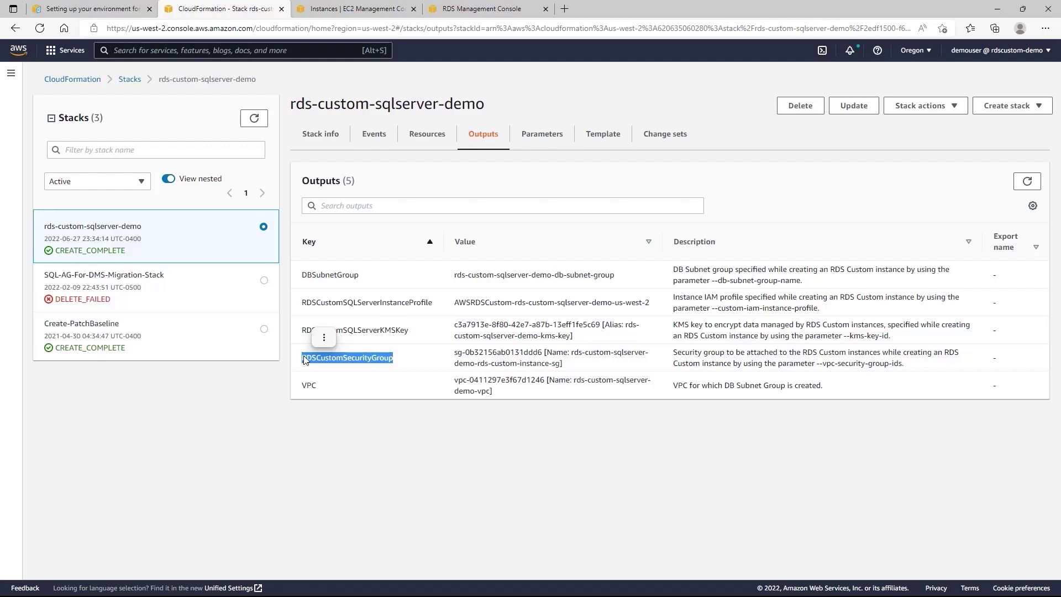
{"action": "left_click", "coordinate": [346, 401]}
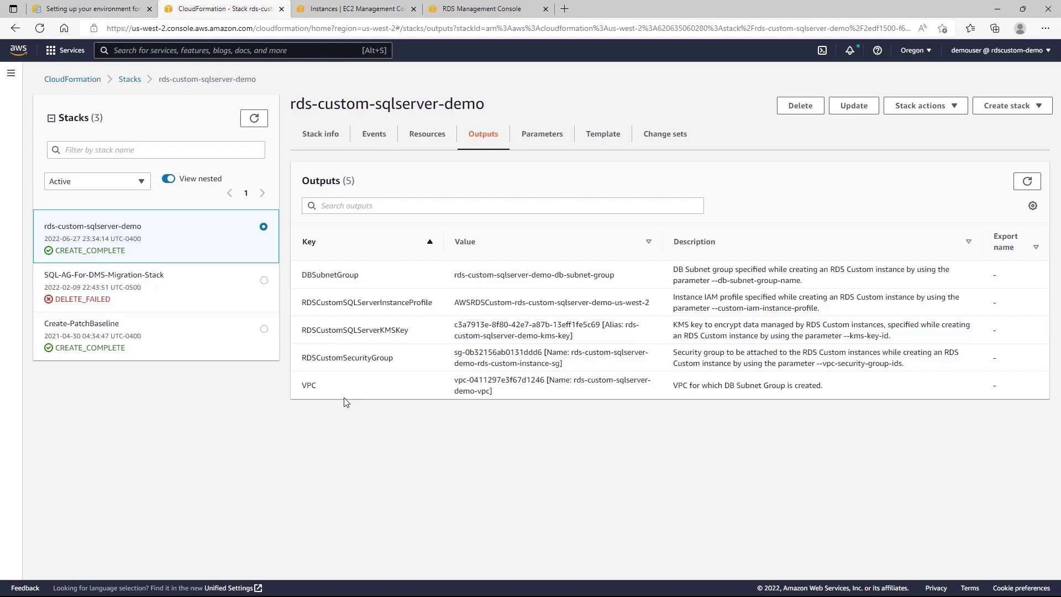
{"action": "double_click", "coordinate": [347, 357]}
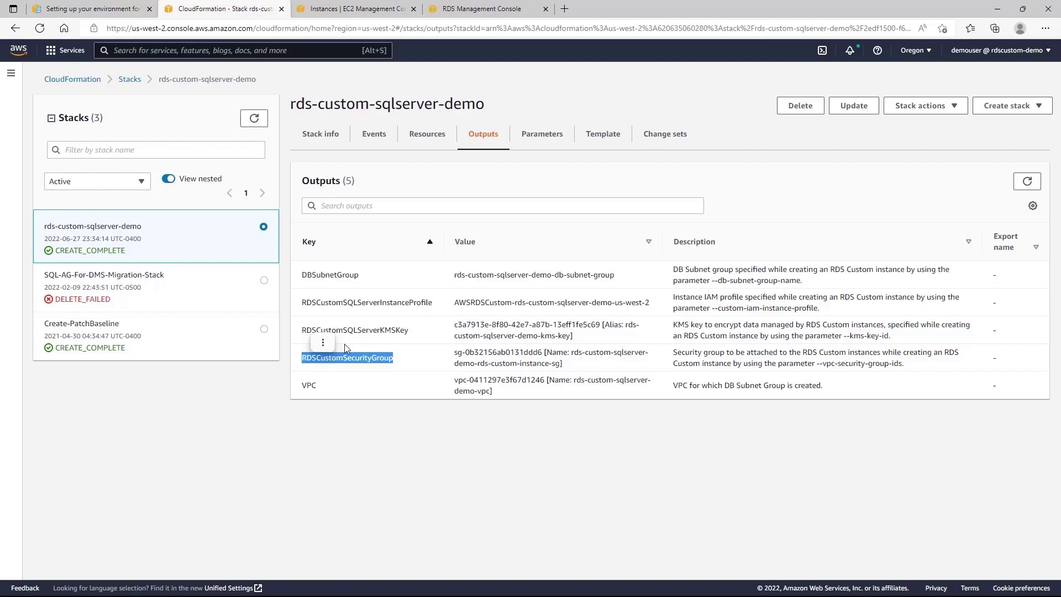
{"action": "left_click", "coordinate": [264, 49]}
Open the VPC console in a new tab from the 'vpc' search result.
{"action": "type", "text": "vpc"}
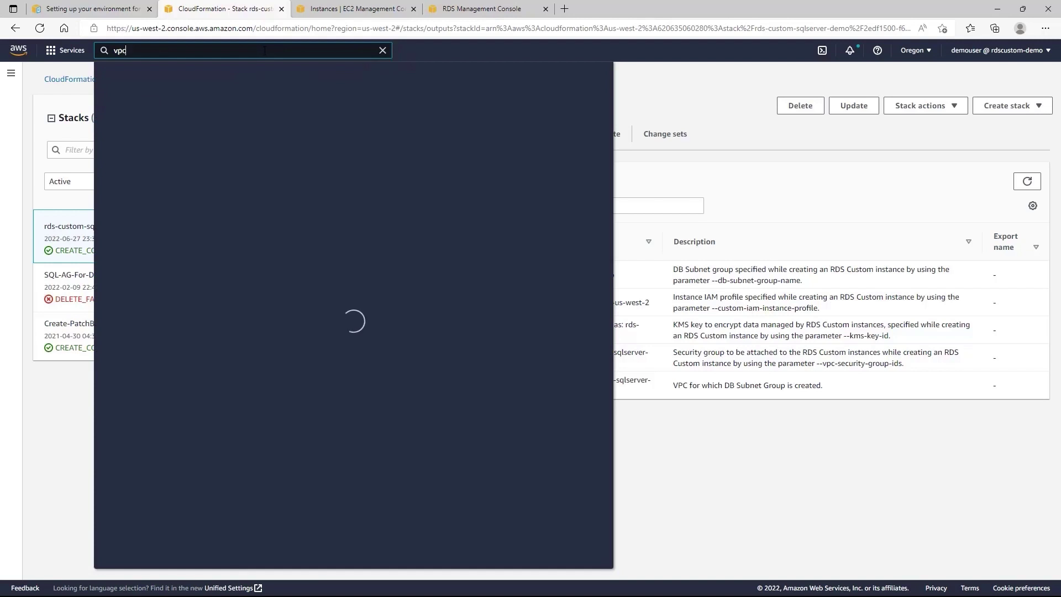
{"action": "right_click", "coordinate": [272, 134]}
{"action": "left_click", "coordinate": [310, 144]}
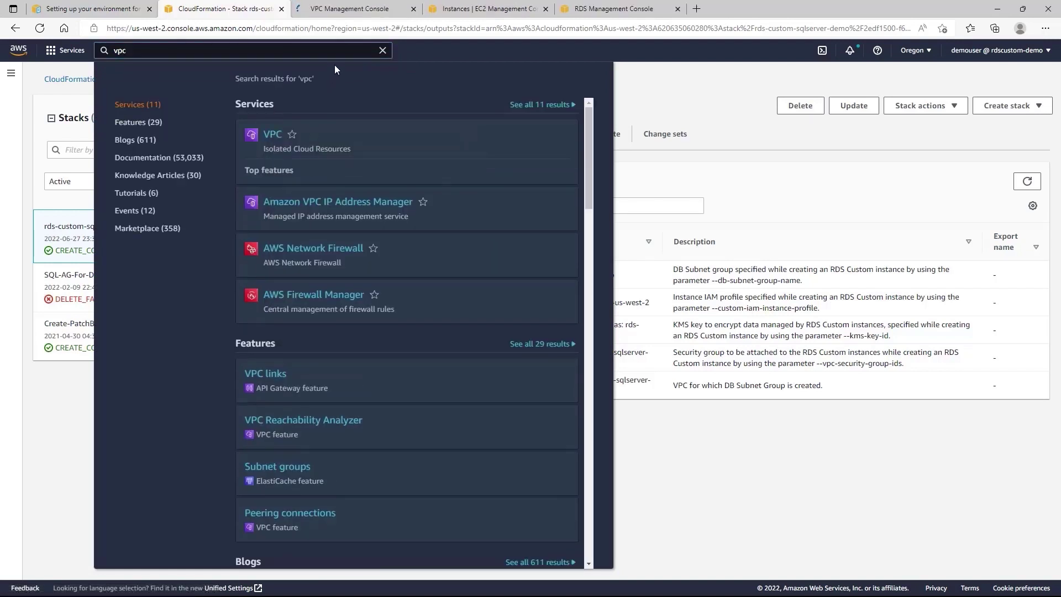
{"action": "left_click", "coordinate": [649, 96]}
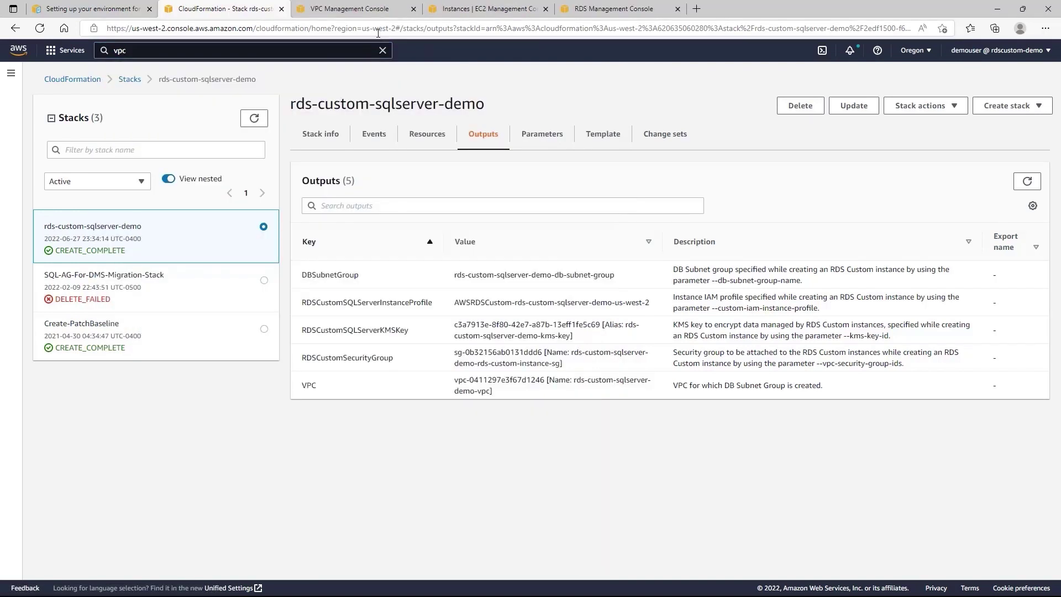
{"action": "left_click", "coordinate": [354, 13]}
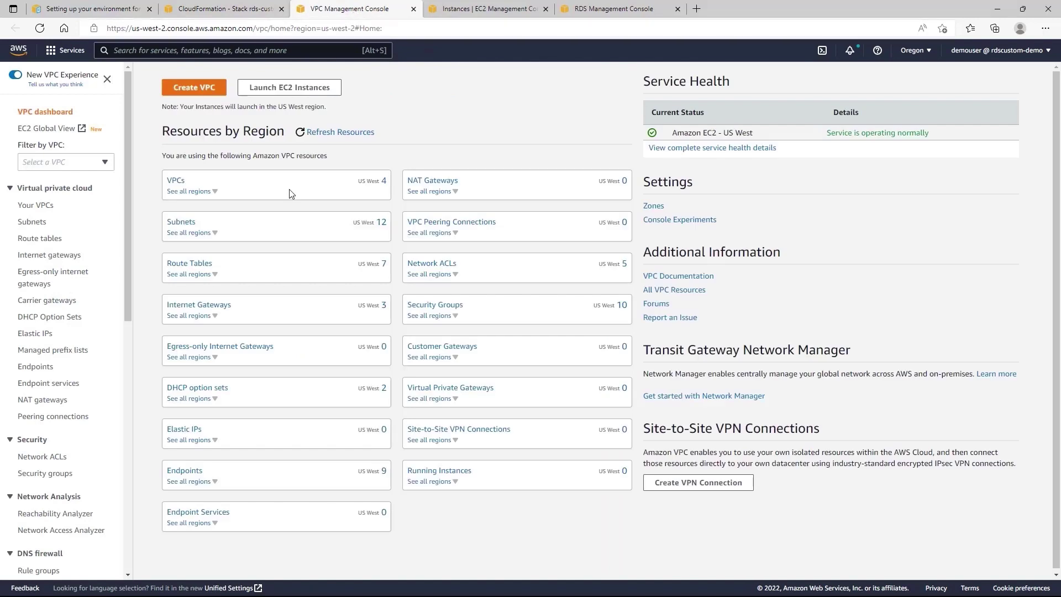
Create internet gateway igw-rds-custom-demo.
{"action": "left_click", "coordinate": [200, 311]}
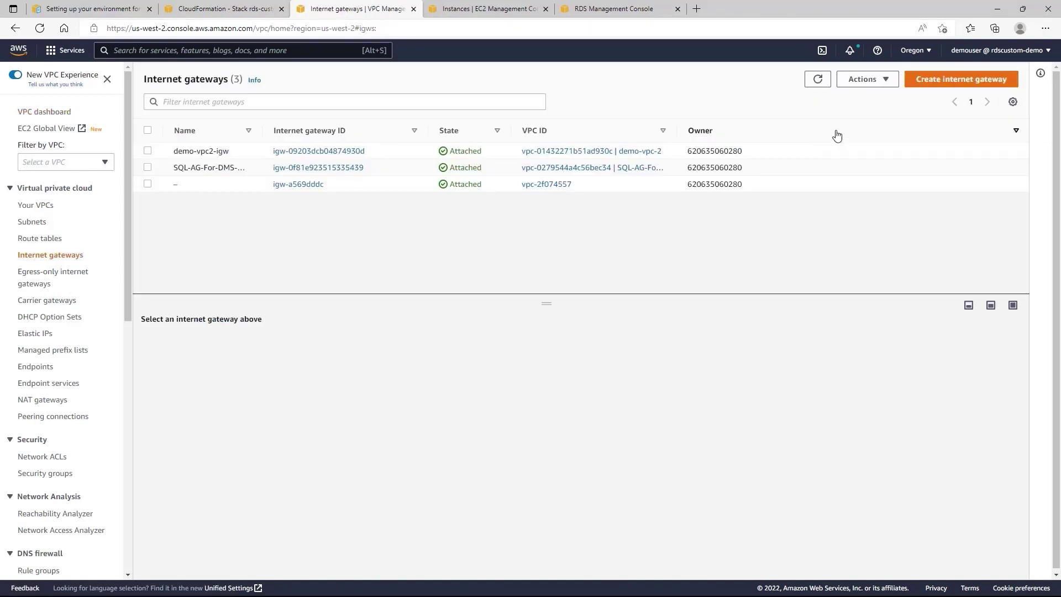
{"action": "left_click", "coordinate": [943, 80]}
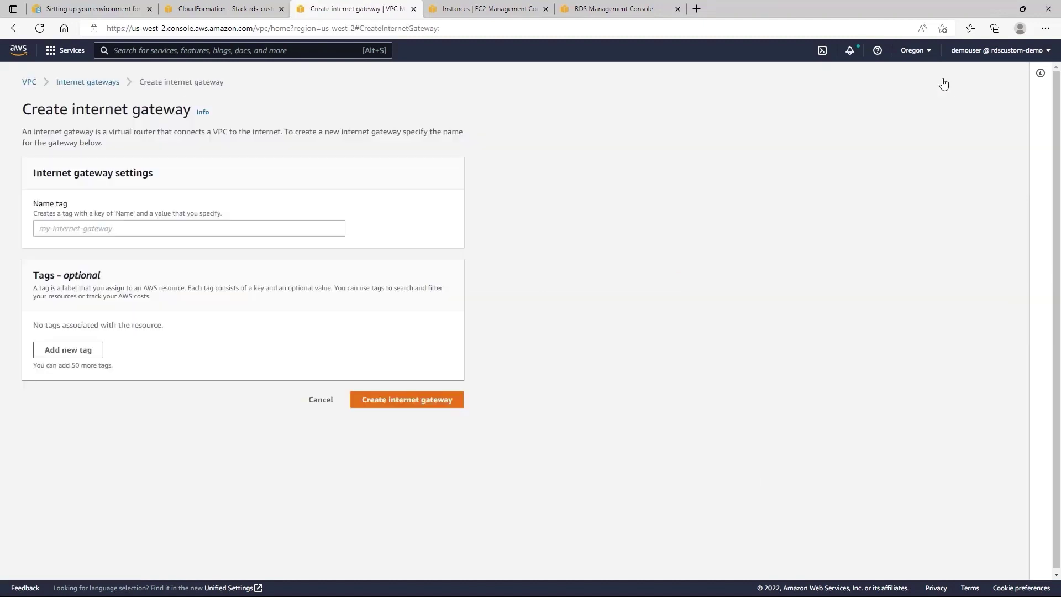
{"action": "left_click", "coordinate": [337, 226]}
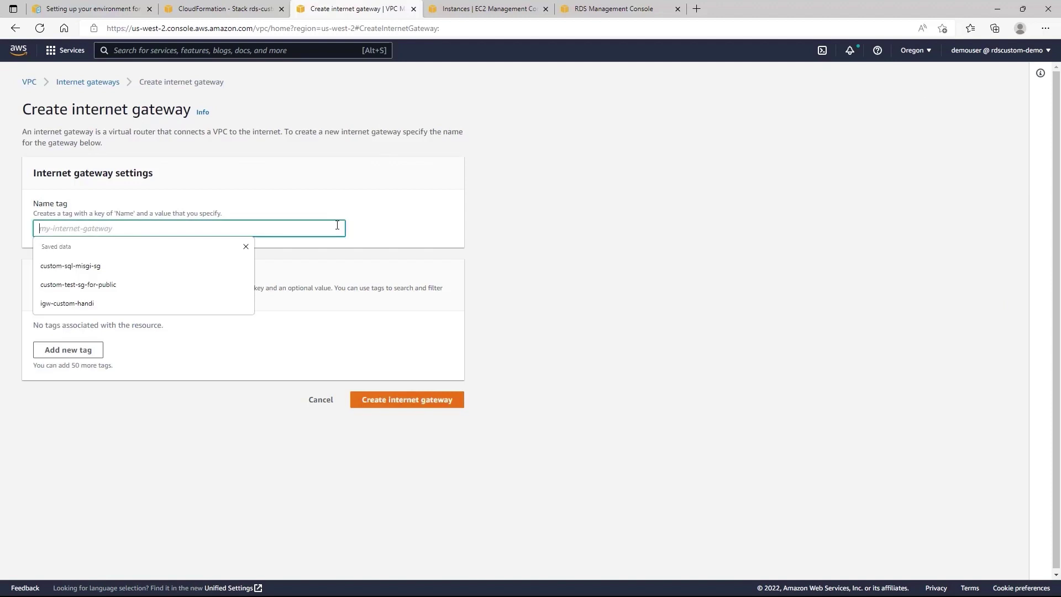
{"action": "type", "text": "igw-rds-custom-demo"}
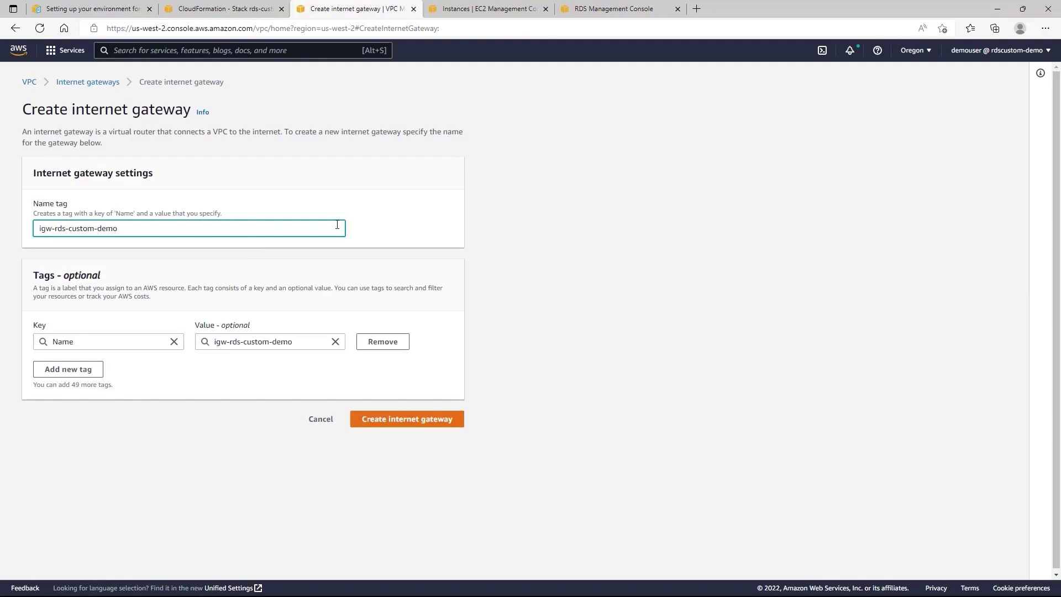
{"action": "left_click", "coordinate": [411, 421]}
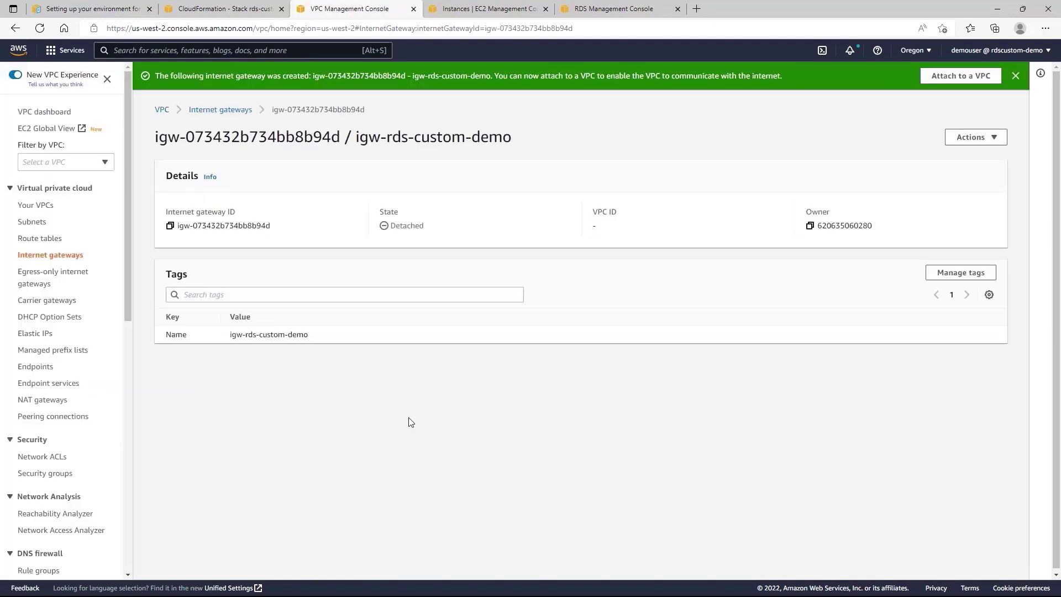
Attach igw-rds-custom-demo to rds-custom-sqlserver-demo-vpc, then go to Subnets.
{"action": "left_click", "coordinate": [975, 140]}
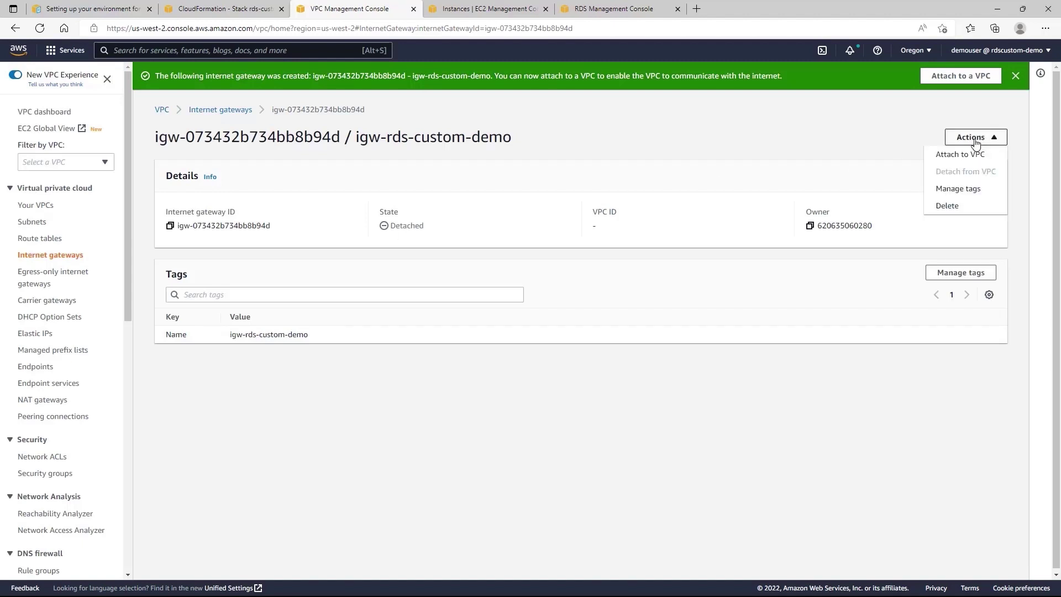
{"action": "left_click", "coordinate": [966, 158]}
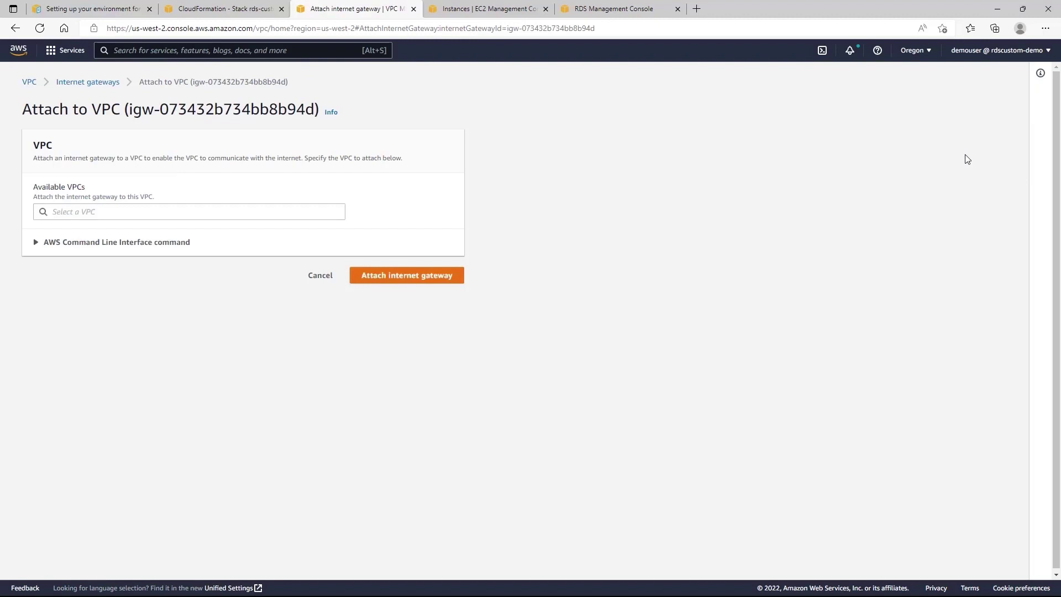
{"action": "left_click", "coordinate": [156, 212]}
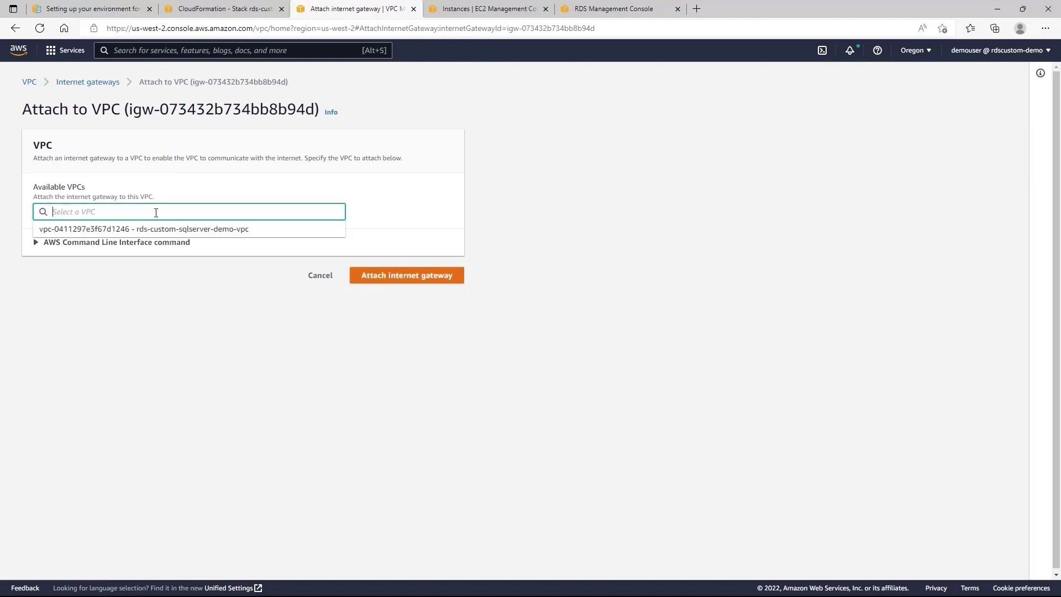
{"action": "left_click", "coordinate": [188, 229]}
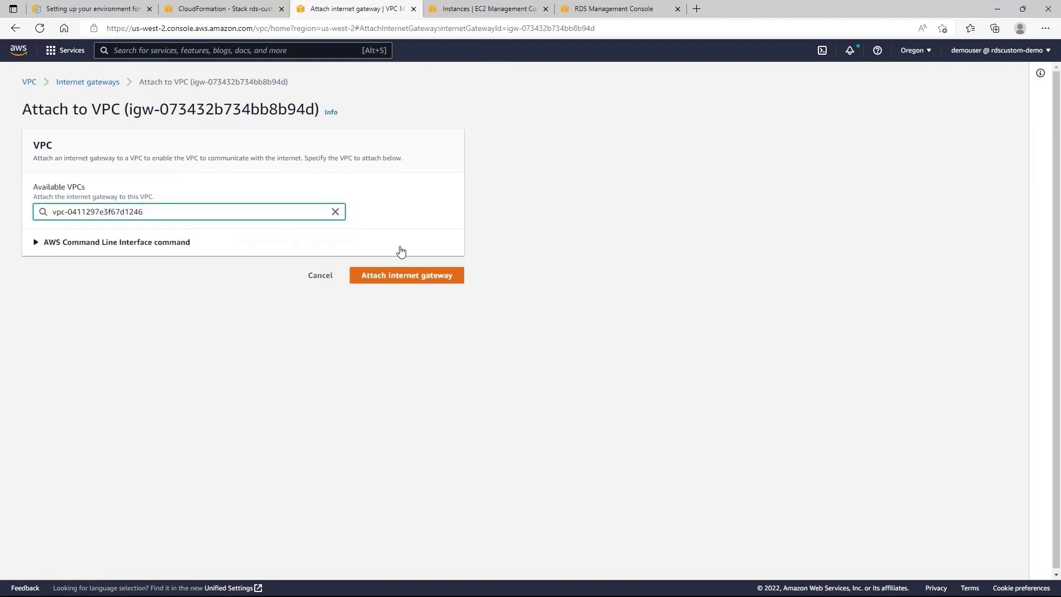
{"action": "left_click", "coordinate": [431, 281]}
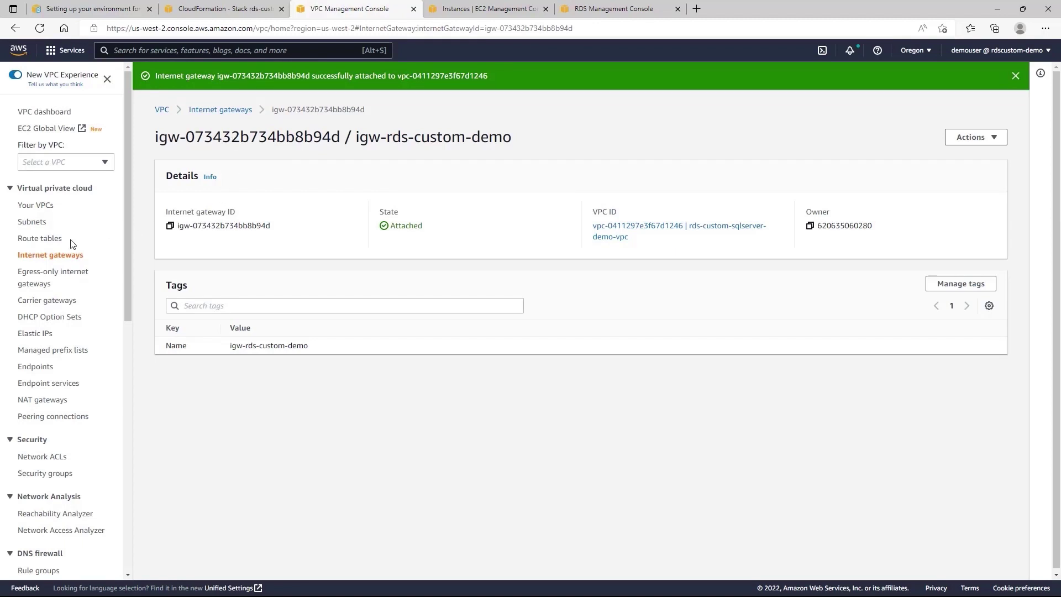
{"action": "left_click", "coordinate": [32, 223]}
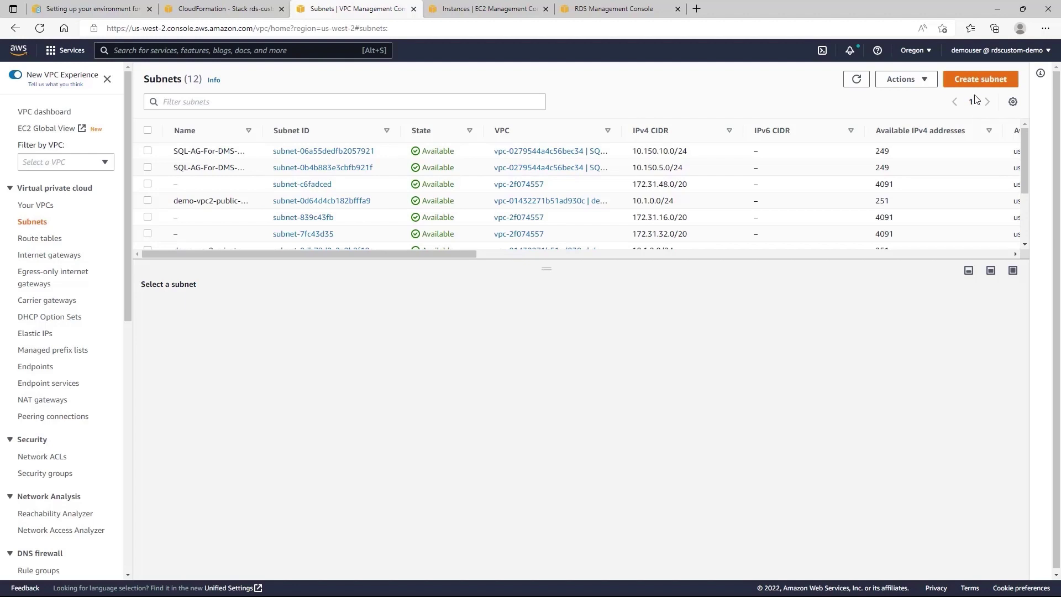
Start a subnet named rds-custom-public-subnet in rds-custom-sqlserver-demo-vpc.
{"action": "left_click", "coordinate": [983, 80]}
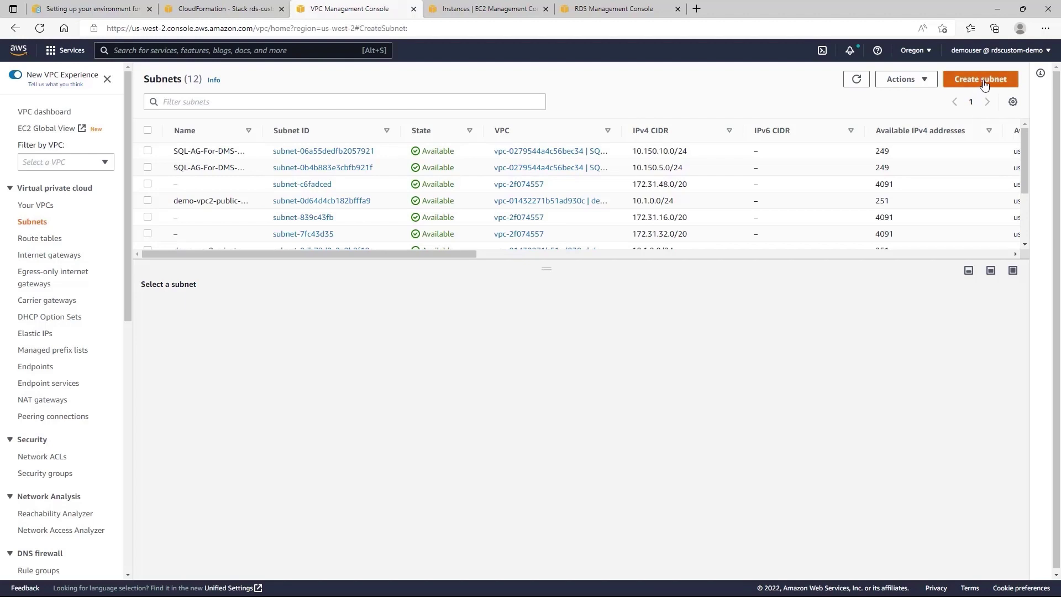
{"action": "left_click", "coordinate": [201, 208]}
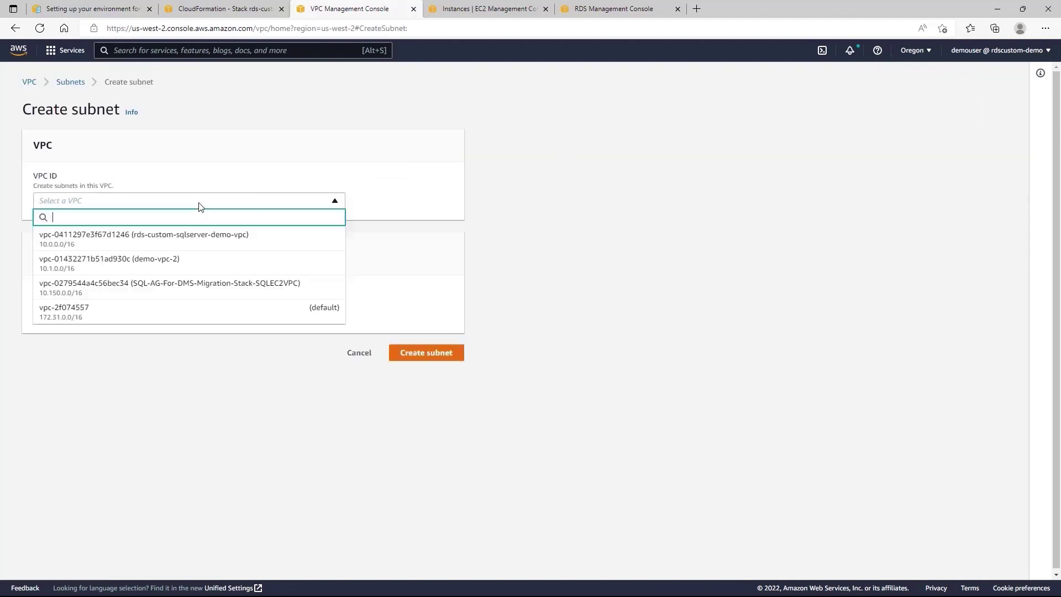
{"action": "left_click", "coordinate": [209, 241]}
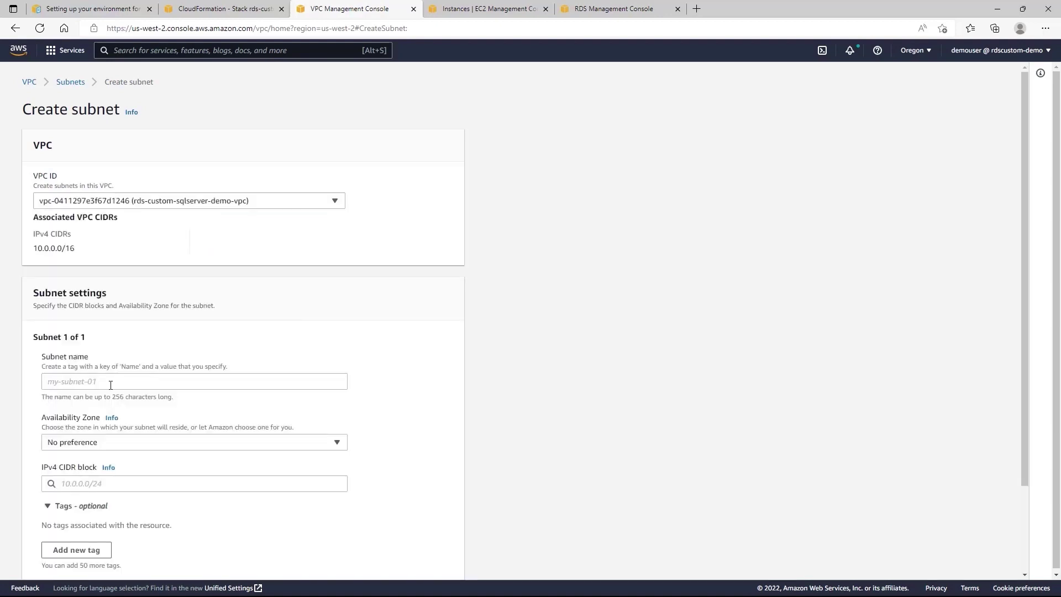
{"action": "left_click", "coordinate": [110, 386]}
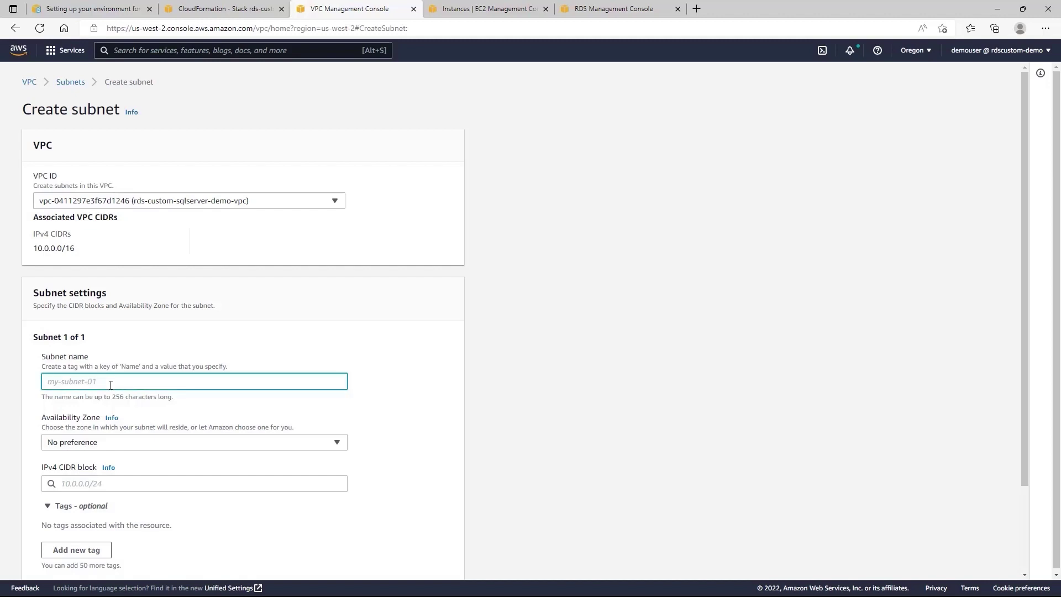
{"action": "type", "text": "rds-custom-public"}
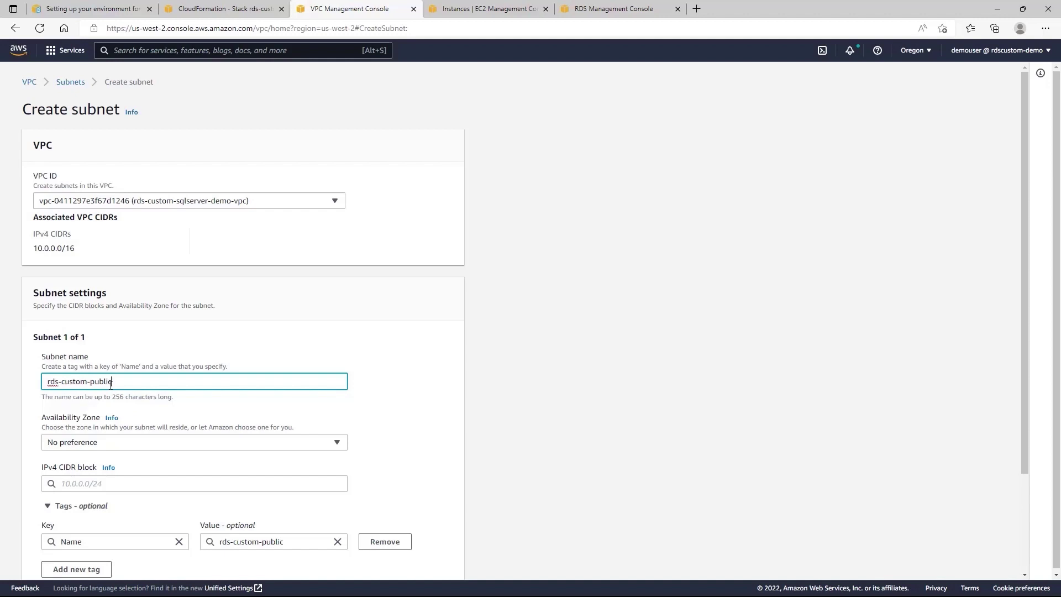
{"action": "type", "text": "-subnet"}
Place the subnet in us-west-2c with CIDR 10.0.112.0/20 and create it.
{"action": "scroll", "coordinate": [110, 385], "scroll_direction": "down", "scroll_amount": 2}
{"action": "left_click", "coordinate": [111, 365]}
{"action": "left_click", "coordinate": [147, 466]}
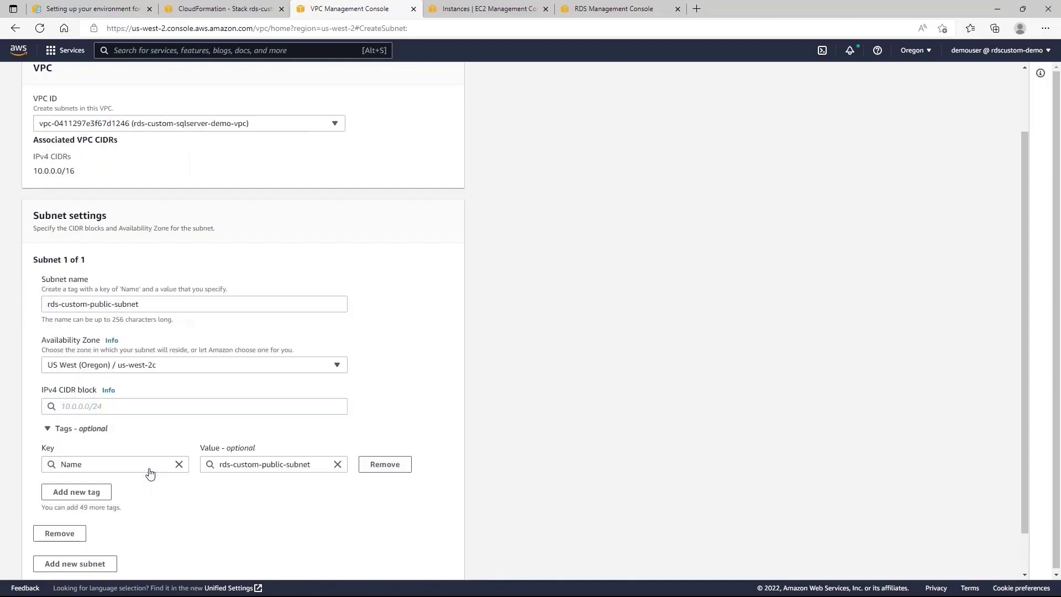
{"action": "left_click", "coordinate": [103, 407]}
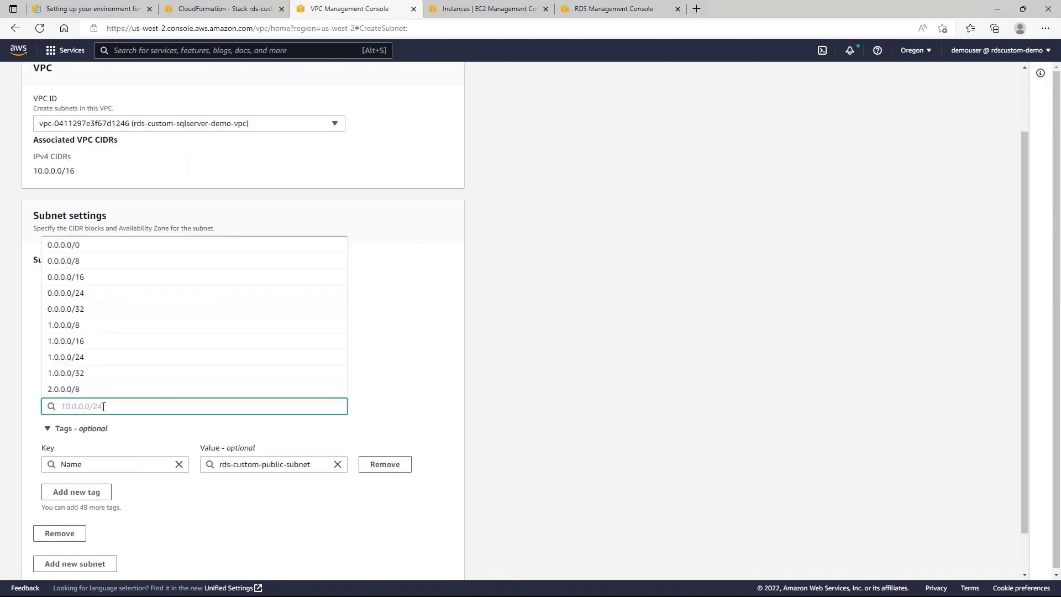
{"action": "type", "text": "10"}
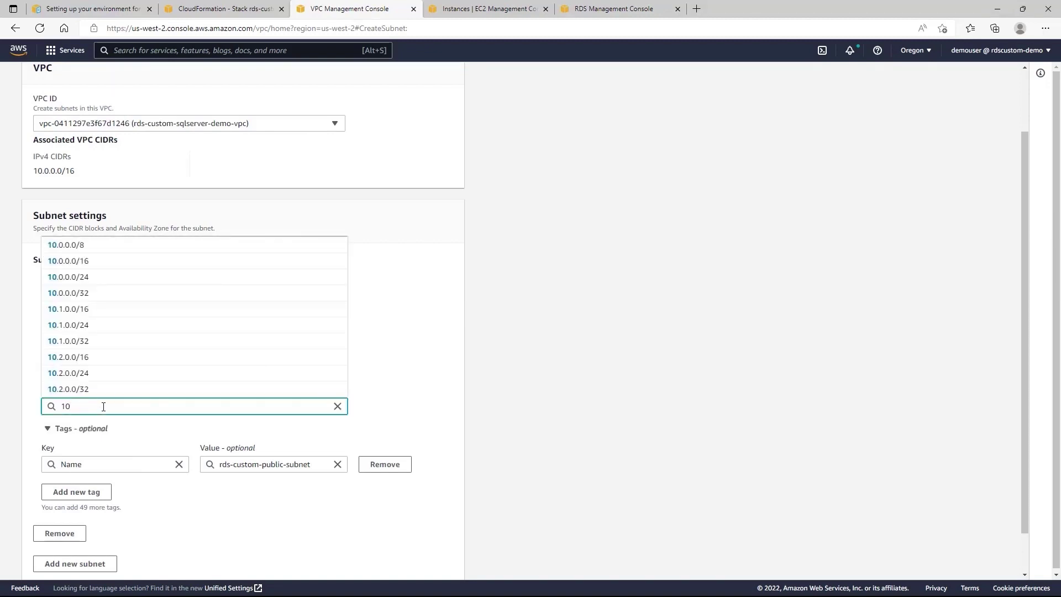
{"action": "type", "text": ".0.112"}
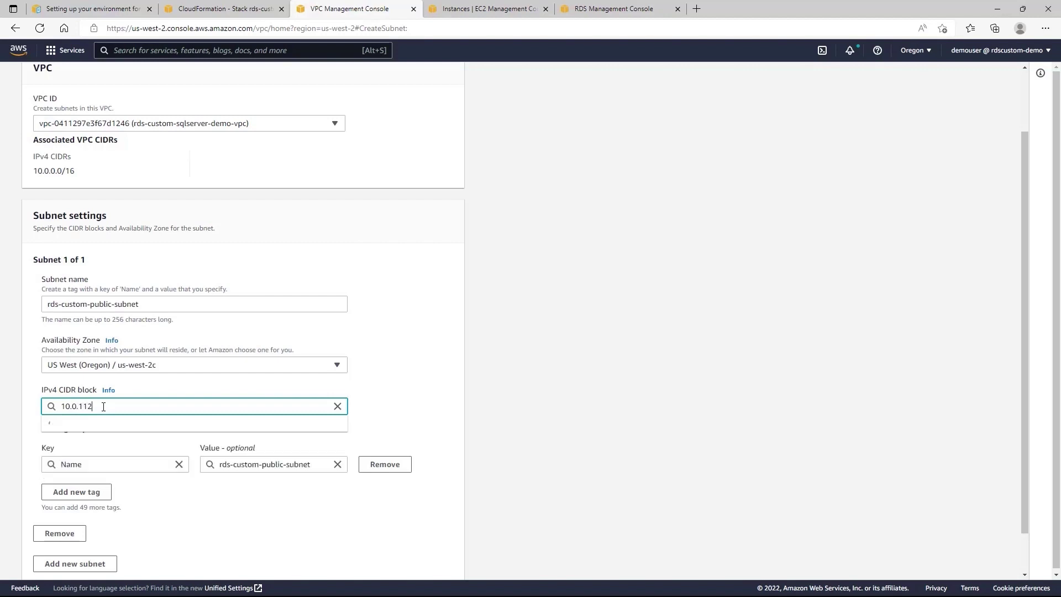
{"action": "type", "text": ".0"}
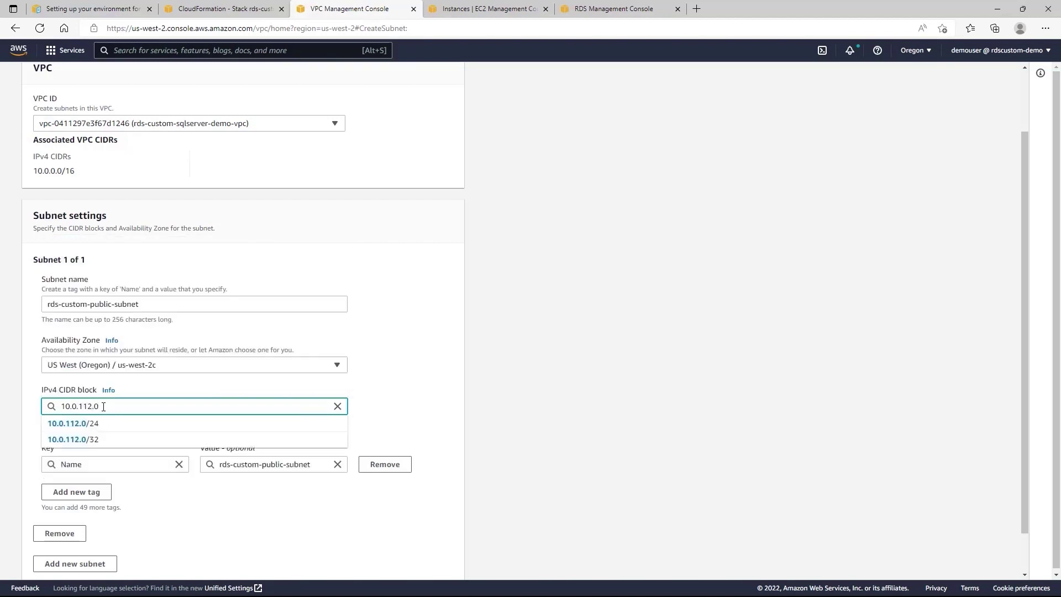
{"action": "type", "text": "/20"}
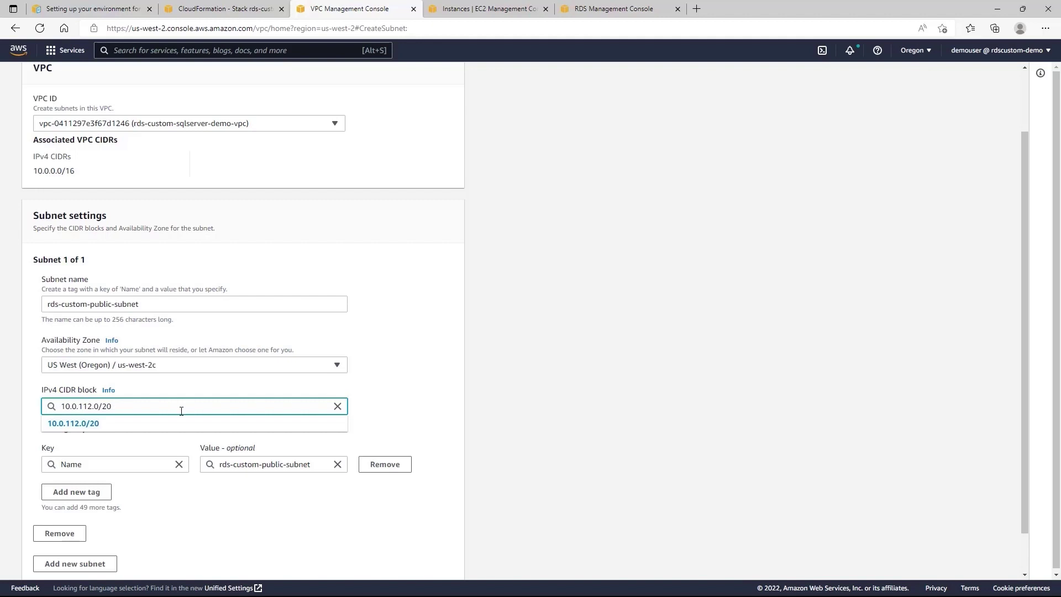
{"action": "left_click", "coordinate": [69, 426]}
{"action": "scroll", "coordinate": [362, 508], "scroll_direction": "down", "scroll_amount": 2}
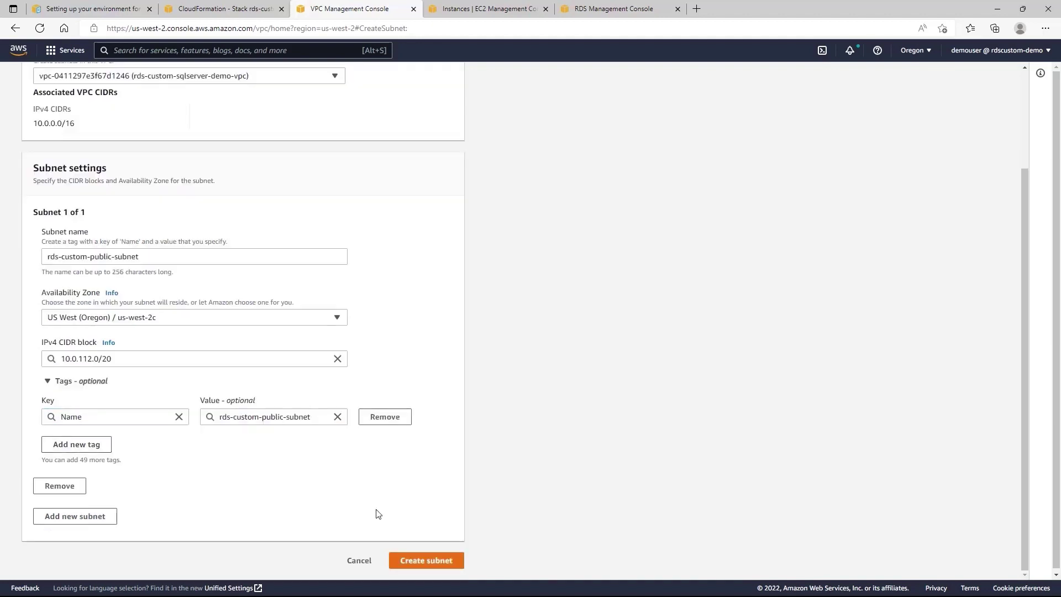
{"action": "left_click", "coordinate": [429, 561]}
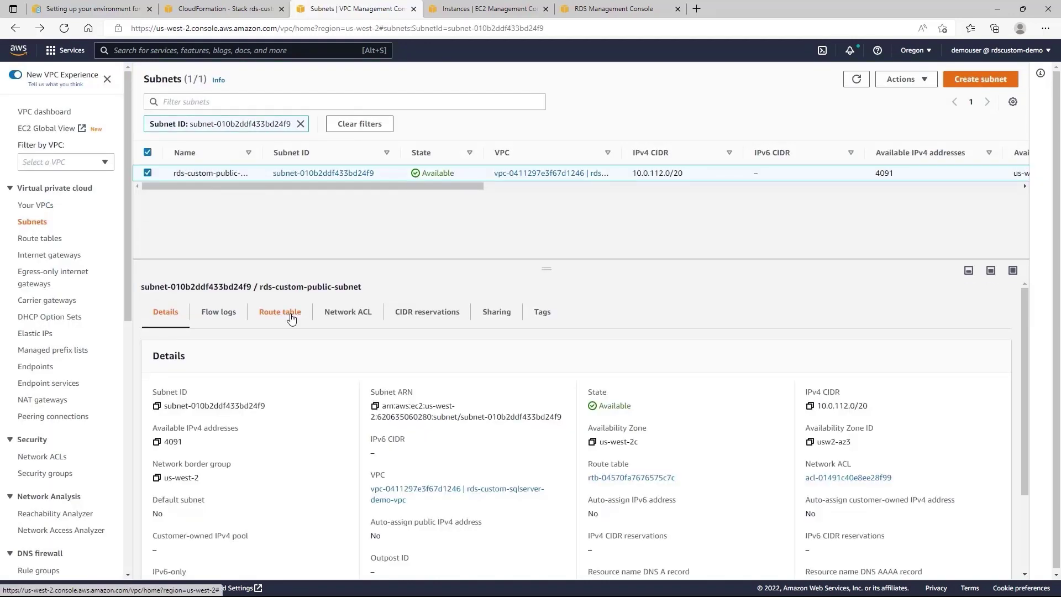
Open the new subnet's route table rtb-04570fa7676575c7c and edit its routes.
{"action": "left_click", "coordinate": [291, 318]}
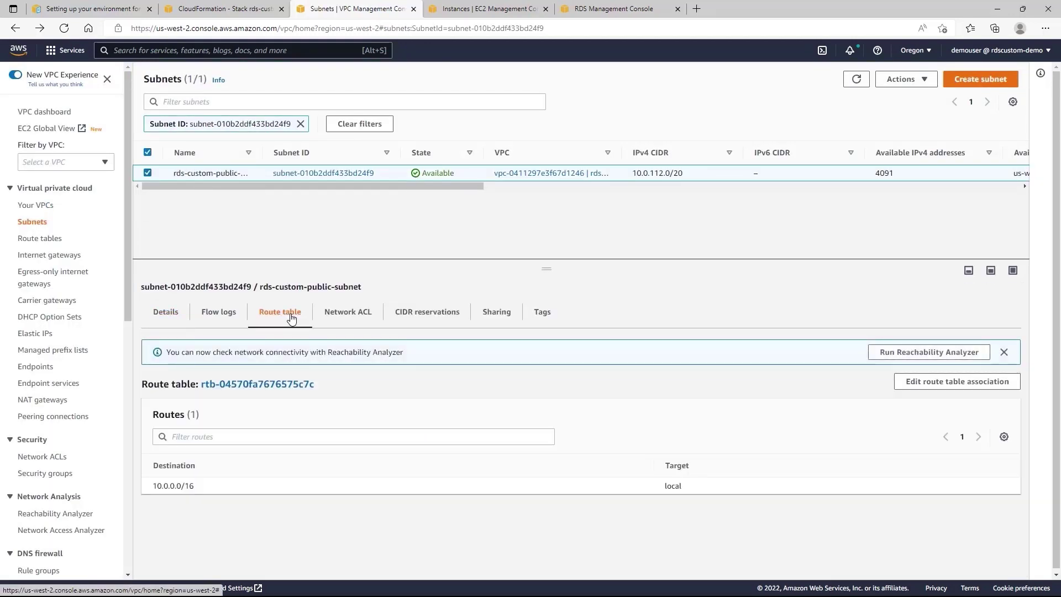
{"action": "left_click", "coordinate": [278, 387]}
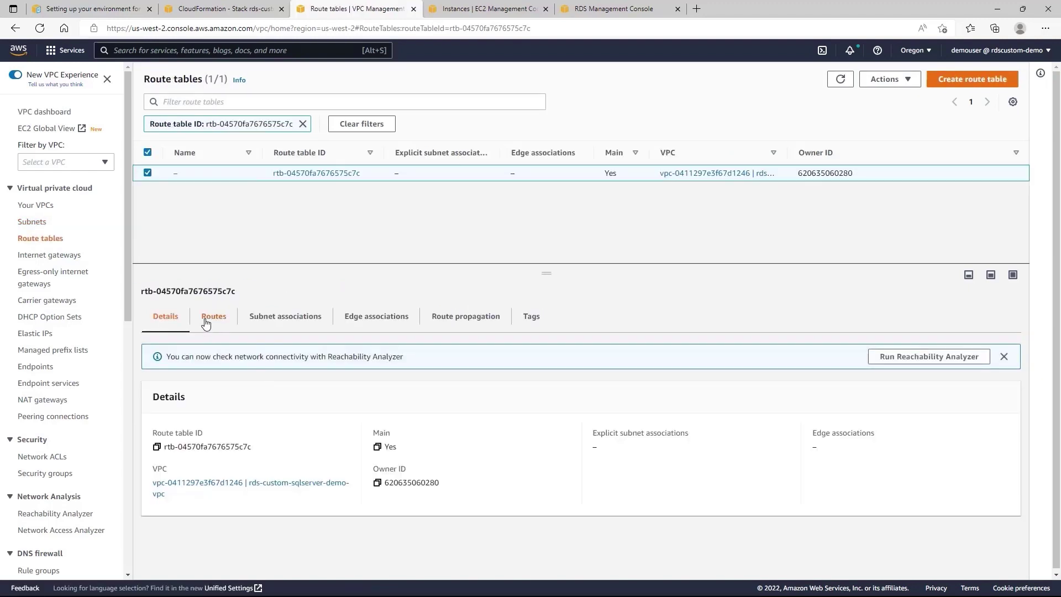
{"action": "left_click", "coordinate": [214, 325]}
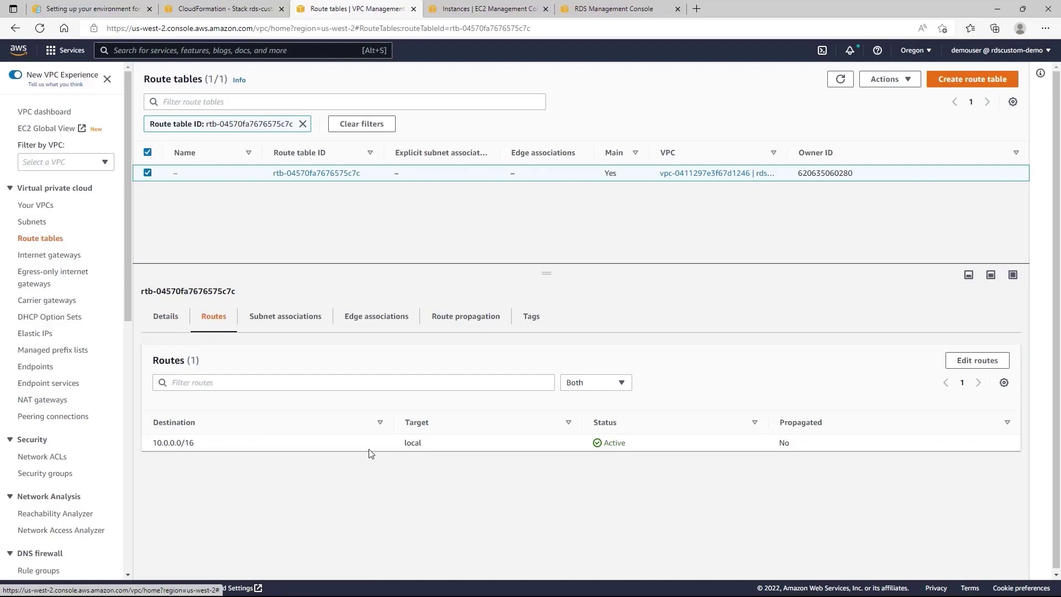
{"action": "left_click", "coordinate": [975, 363]}
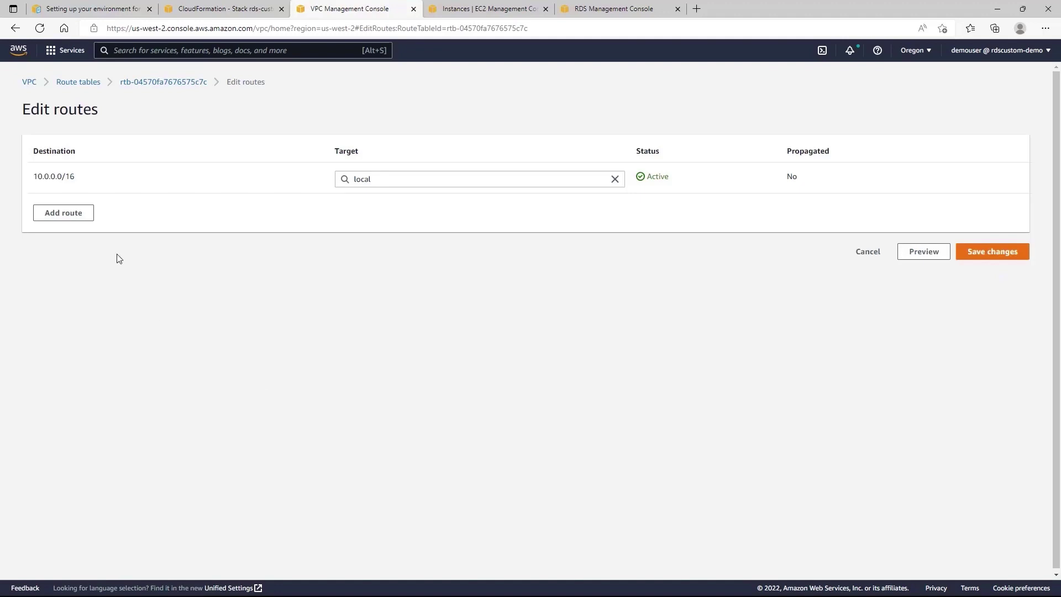
Add a 0.0.0.0/0 route to internet gateway igw-073432b734bb8b94d and save.
{"action": "left_click", "coordinate": [78, 215]}
{"action": "left_click", "coordinate": [79, 210]}
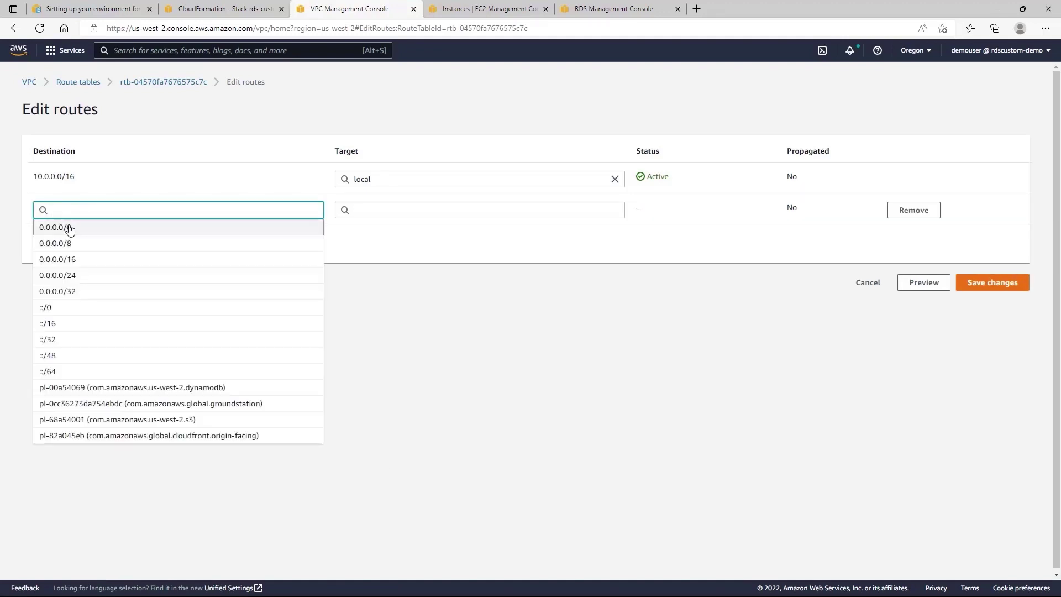
{"action": "left_click", "coordinate": [68, 227]}
{"action": "left_click", "coordinate": [401, 209]}
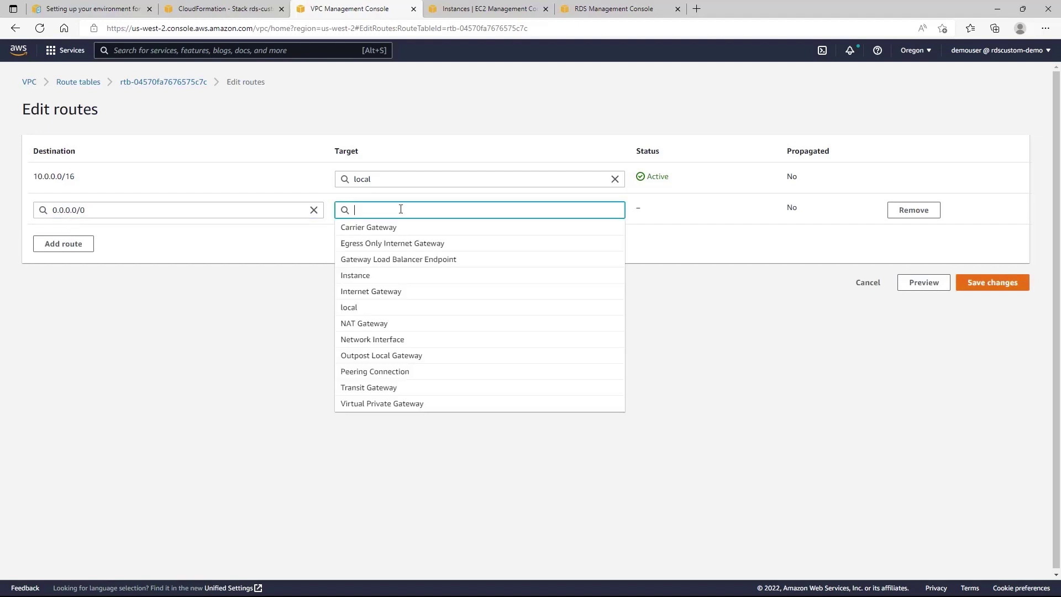
{"action": "left_click", "coordinate": [404, 299]}
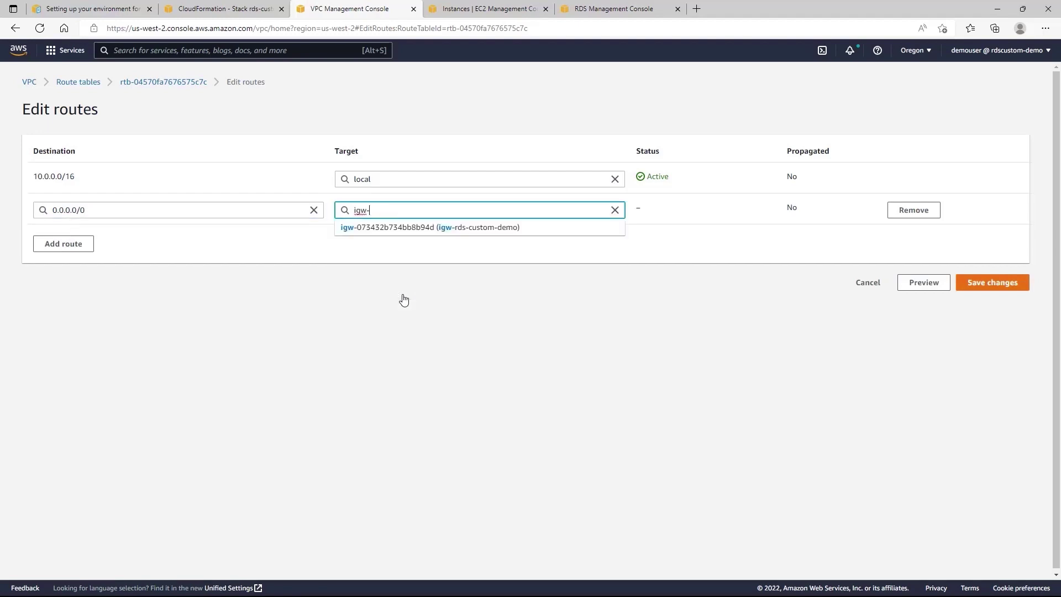
{"action": "left_click", "coordinate": [415, 227]}
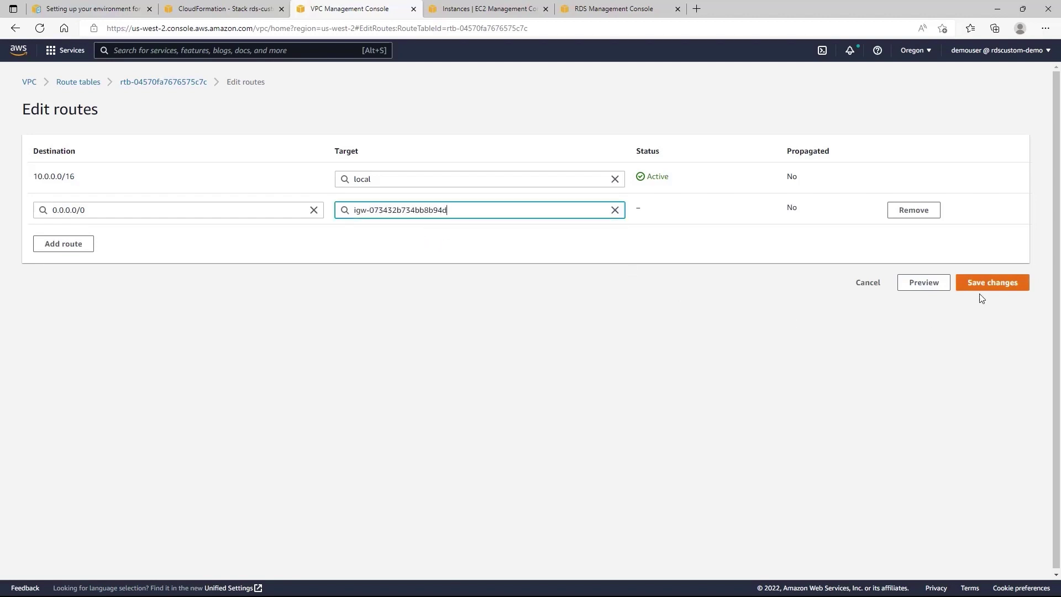
{"action": "left_click", "coordinate": [992, 284]}
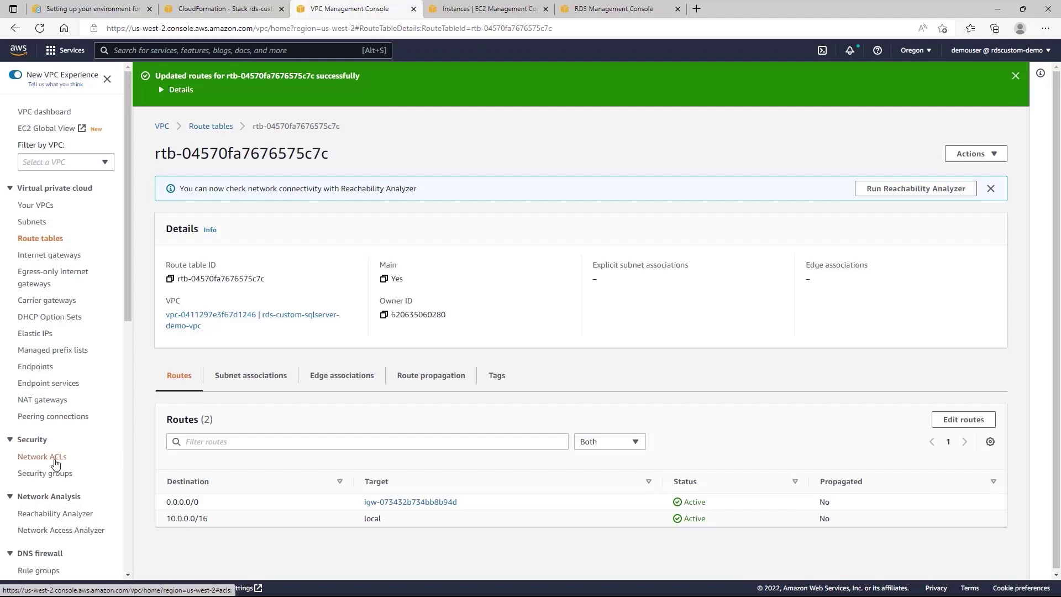
Show Network ACLs filtered by 'custom'.
{"action": "left_click", "coordinate": [54, 459]}
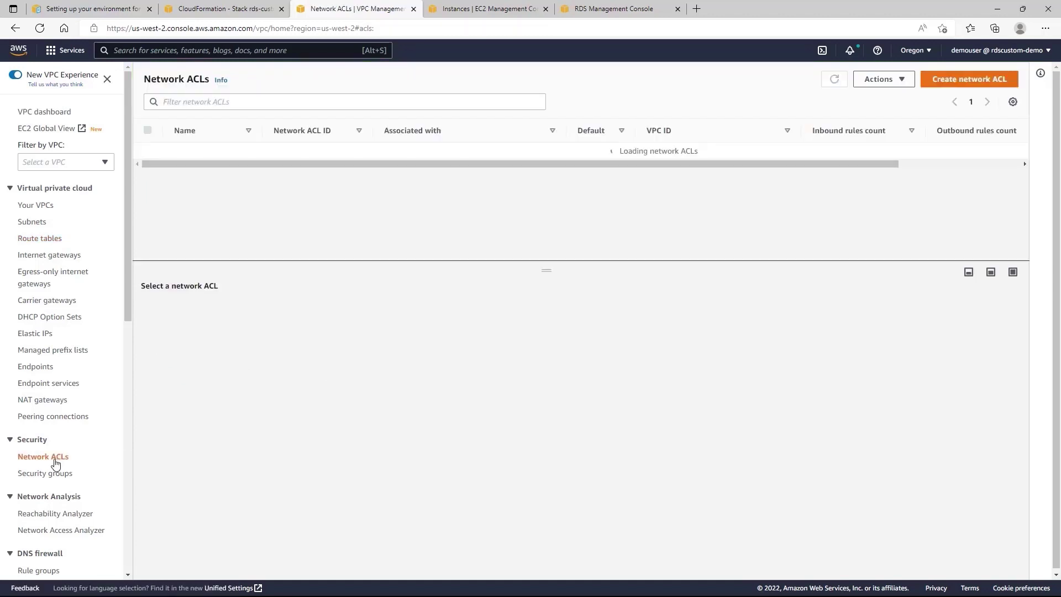
{"action": "left_click", "coordinate": [265, 104]}
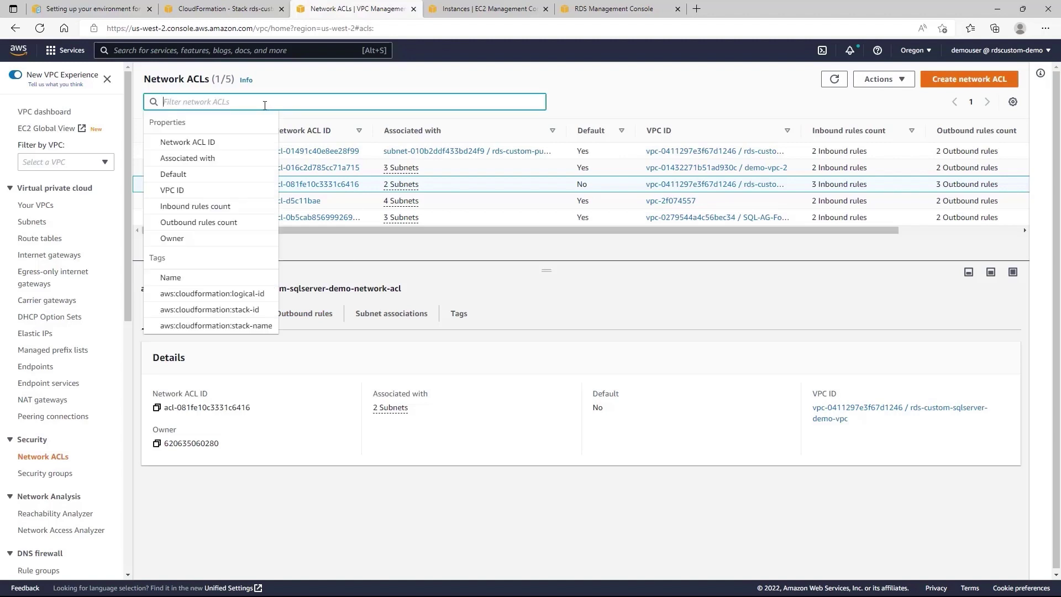
{"action": "type", "text": "custom"}
{"action": "key", "text": "Return"}
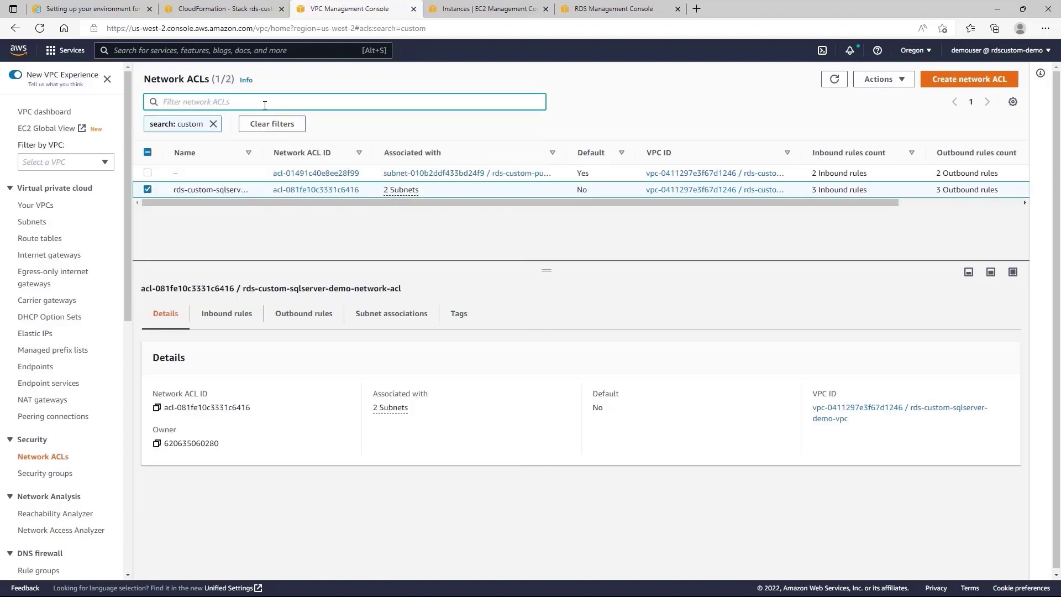
Select rds-custom-sqlserver-demo-network-acl and review its inbound and outbound rules.
{"action": "left_click", "coordinate": [224, 177]}
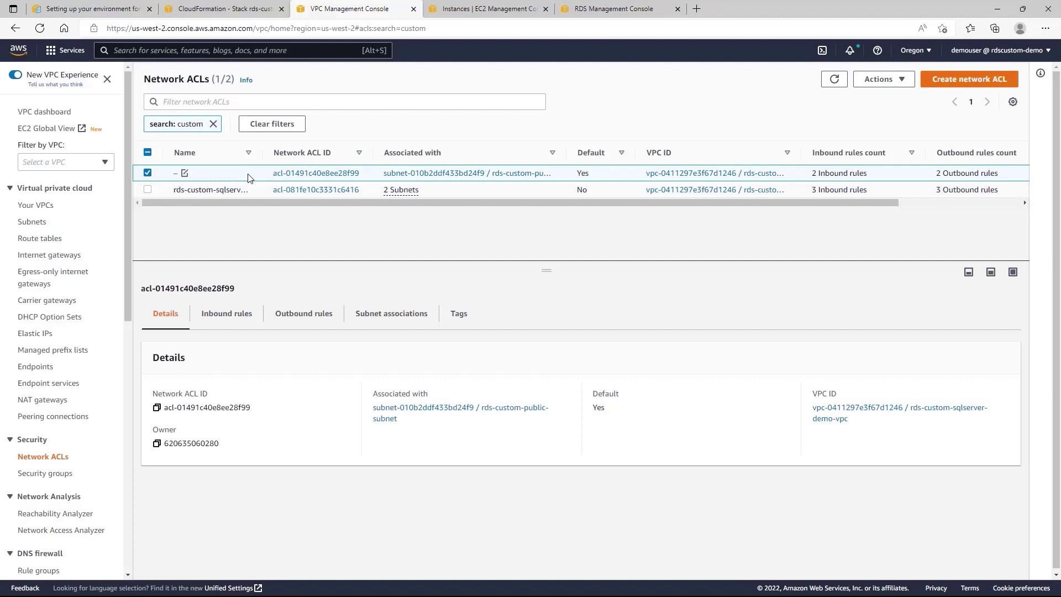
{"action": "left_click", "coordinate": [225, 190]}
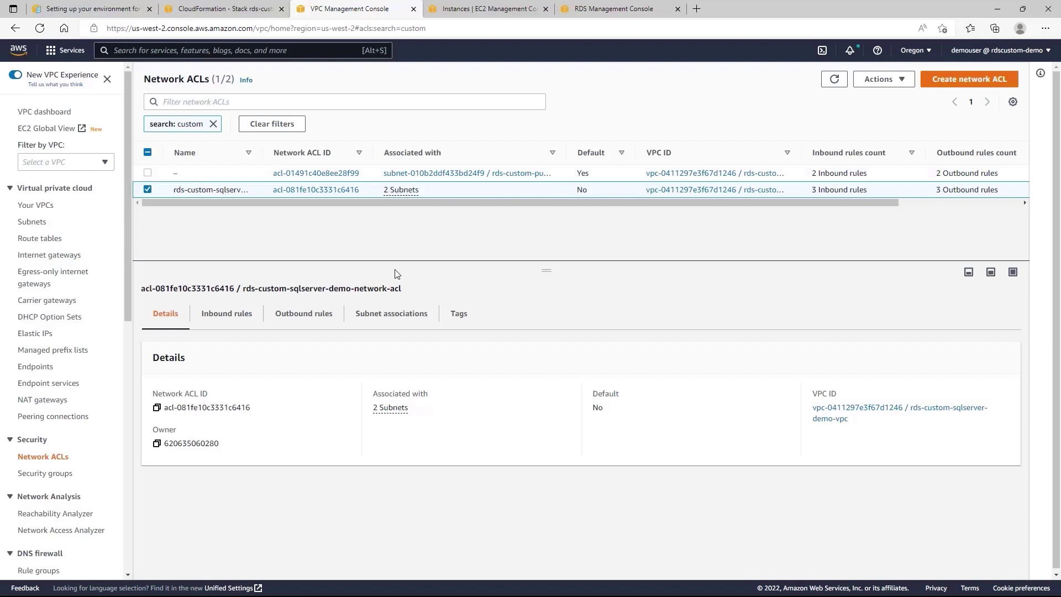
{"action": "left_click", "coordinate": [236, 329]}
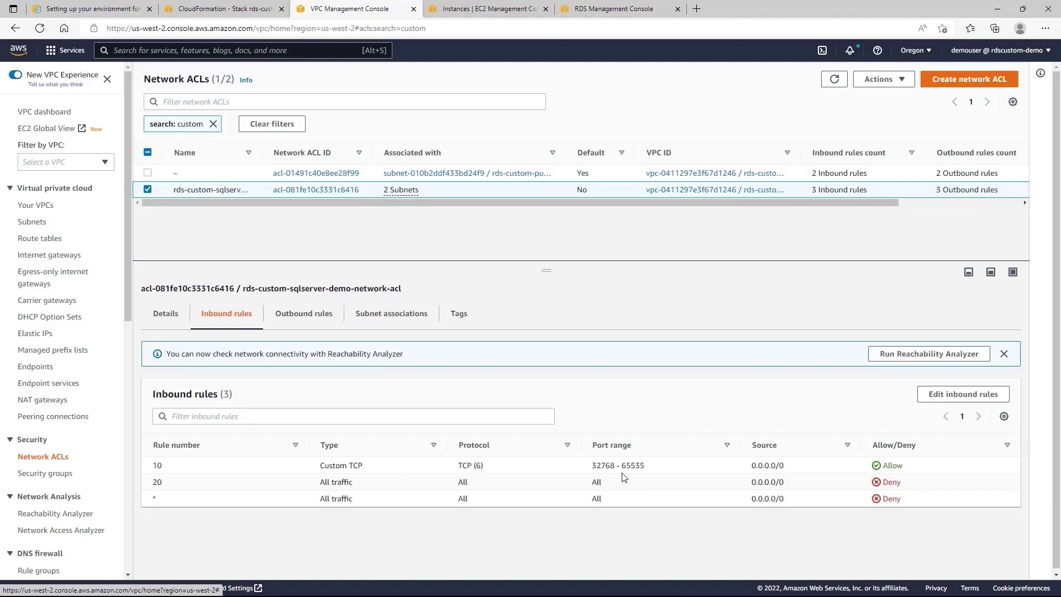
{"action": "left_click", "coordinate": [297, 321]}
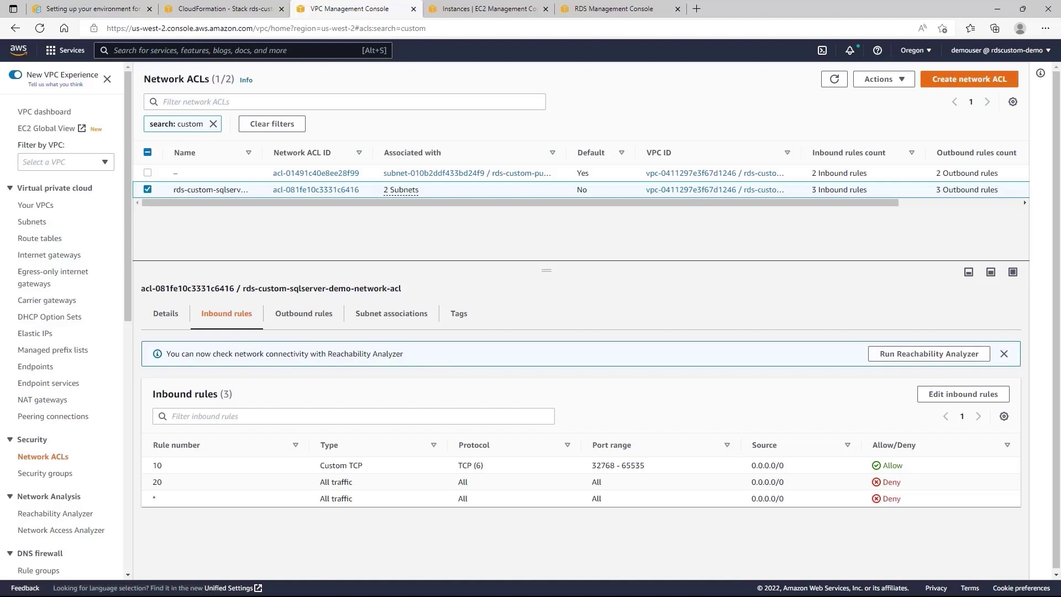
Delete inbound rule 10 and renumber rule 20 to 100, set to Allow.
{"action": "left_click", "coordinate": [972, 394]}
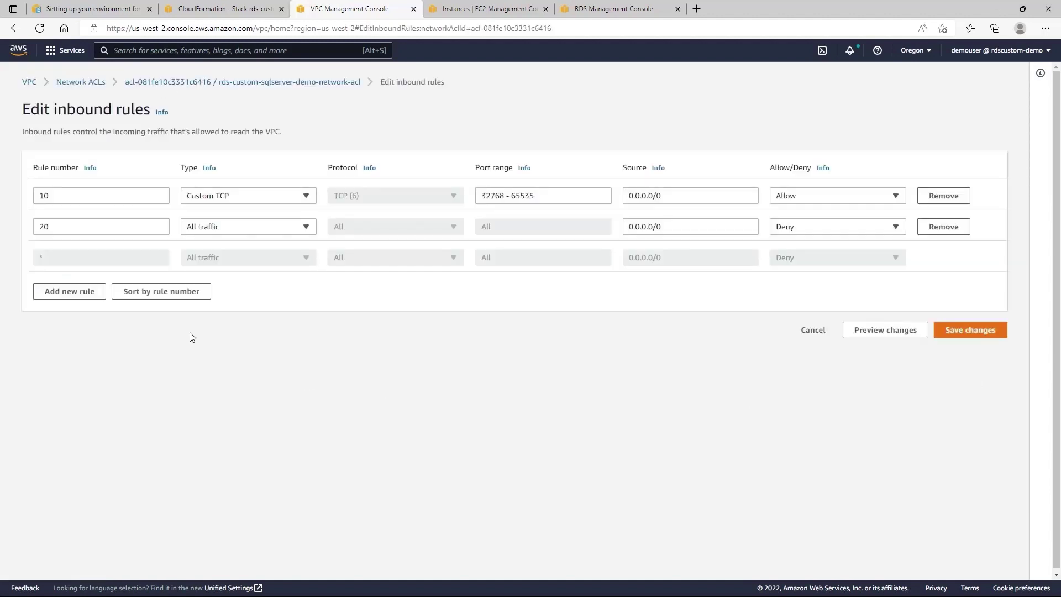
{"action": "left_click", "coordinate": [940, 197]}
{"action": "double_click", "coordinate": [61, 198]}
{"action": "type", "text": "100"}
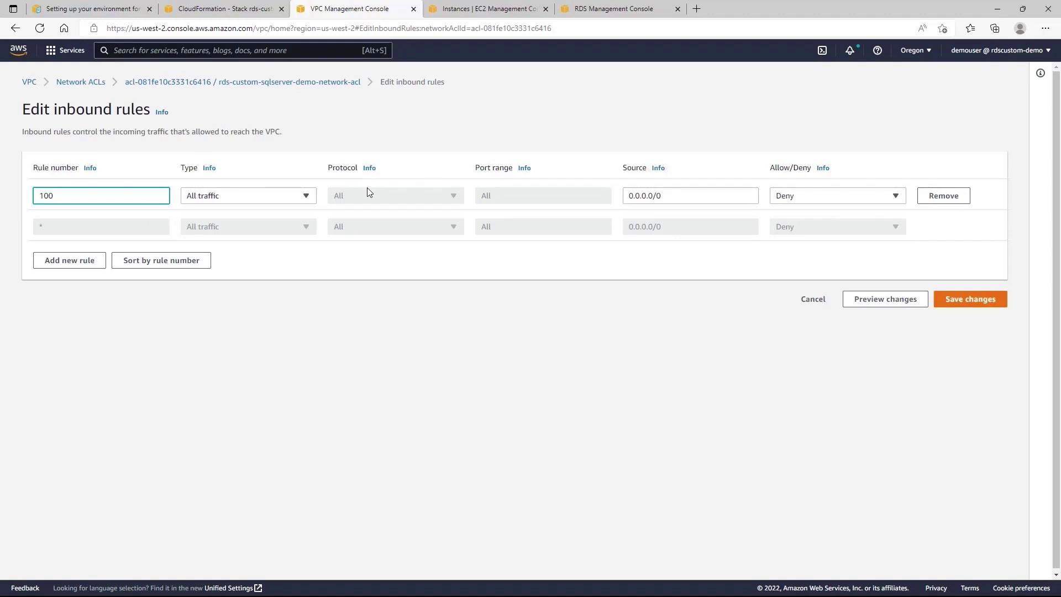
{"action": "left_click", "coordinate": [785, 195]}
{"action": "left_click", "coordinate": [792, 213]}
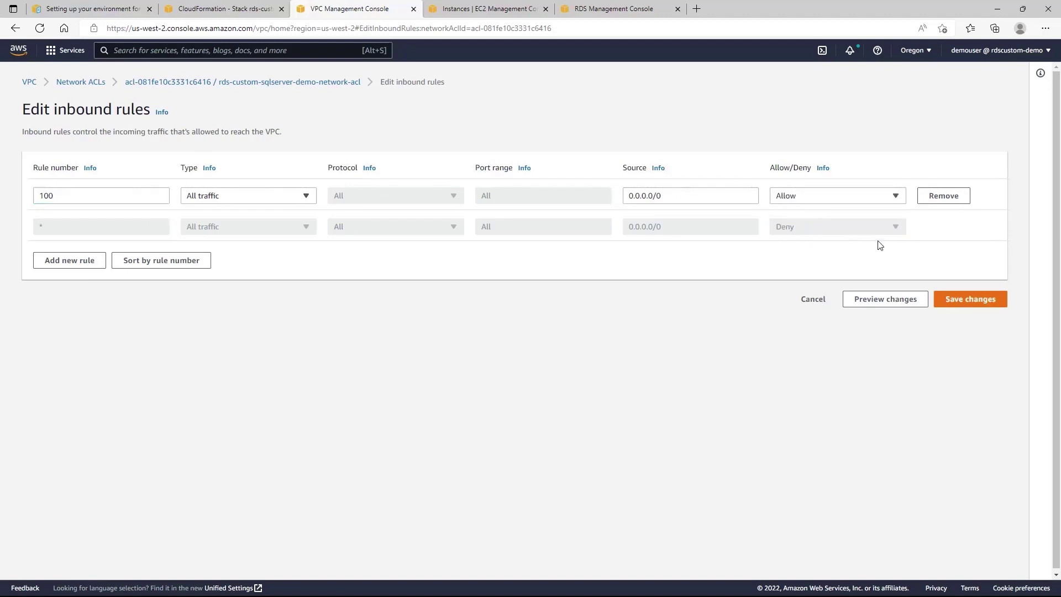
Save the inbound rules and review the updated inbound and outbound rule lists.
{"action": "left_click", "coordinate": [959, 302]}
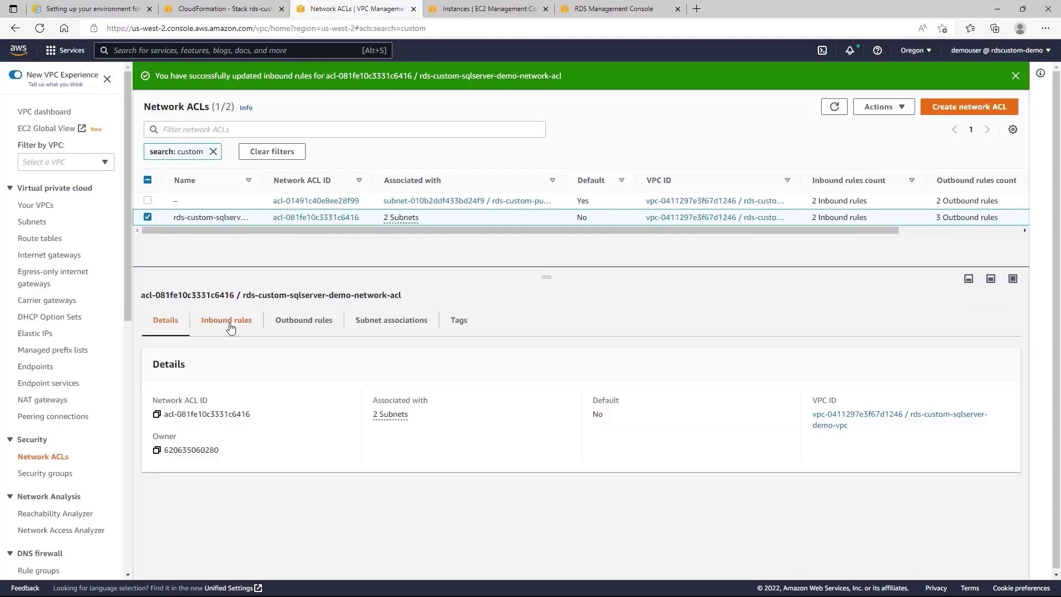
{"action": "left_click", "coordinate": [228, 321]}
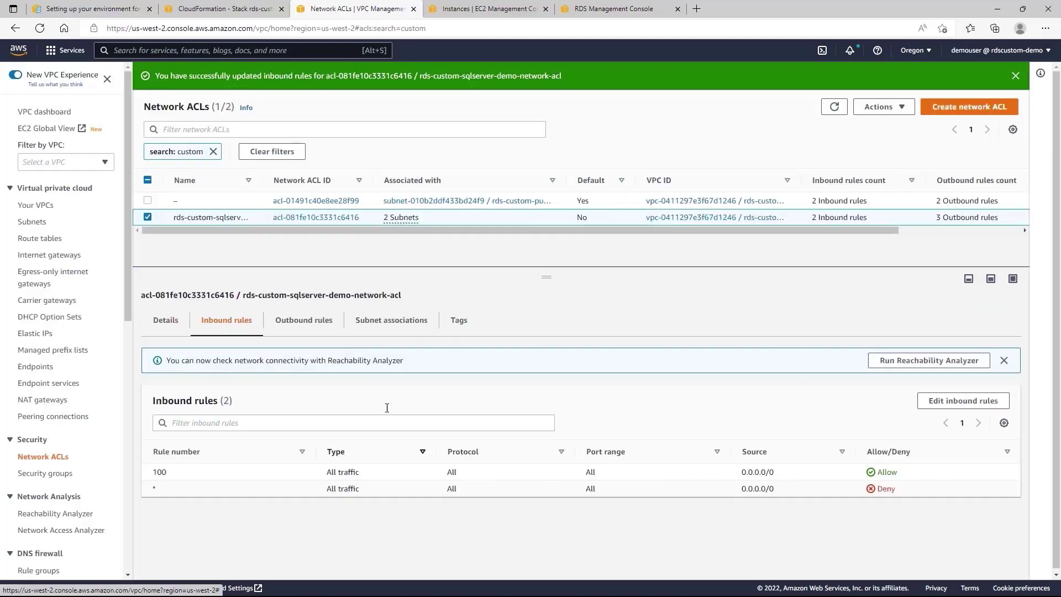
{"action": "left_click", "coordinate": [317, 324]}
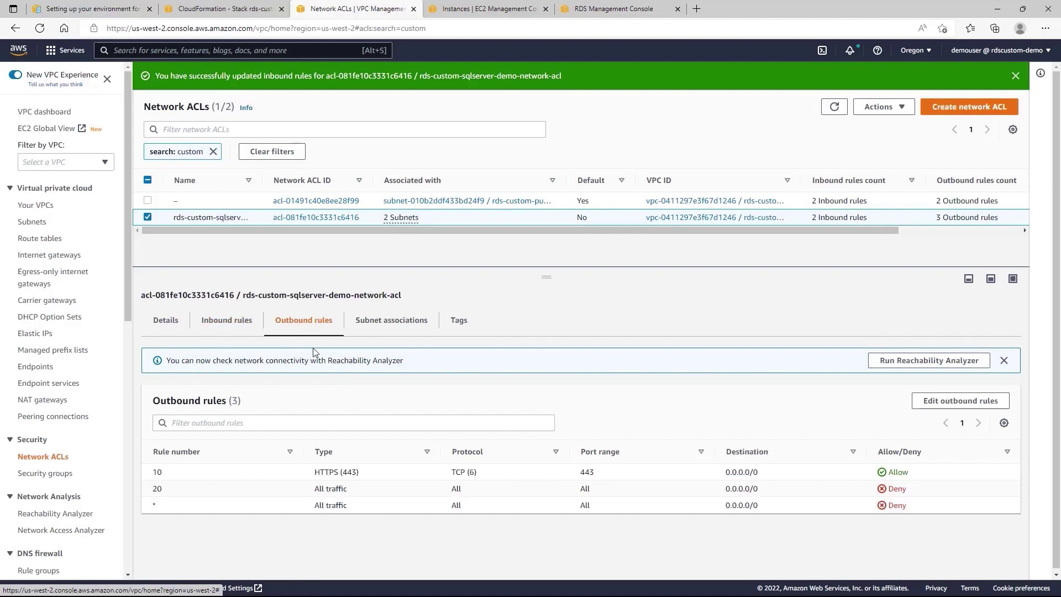
Delete outbound HTTPS rule 10, renumber rule 20 to 100 as Allow, and save.
{"action": "left_click", "coordinate": [942, 409]}
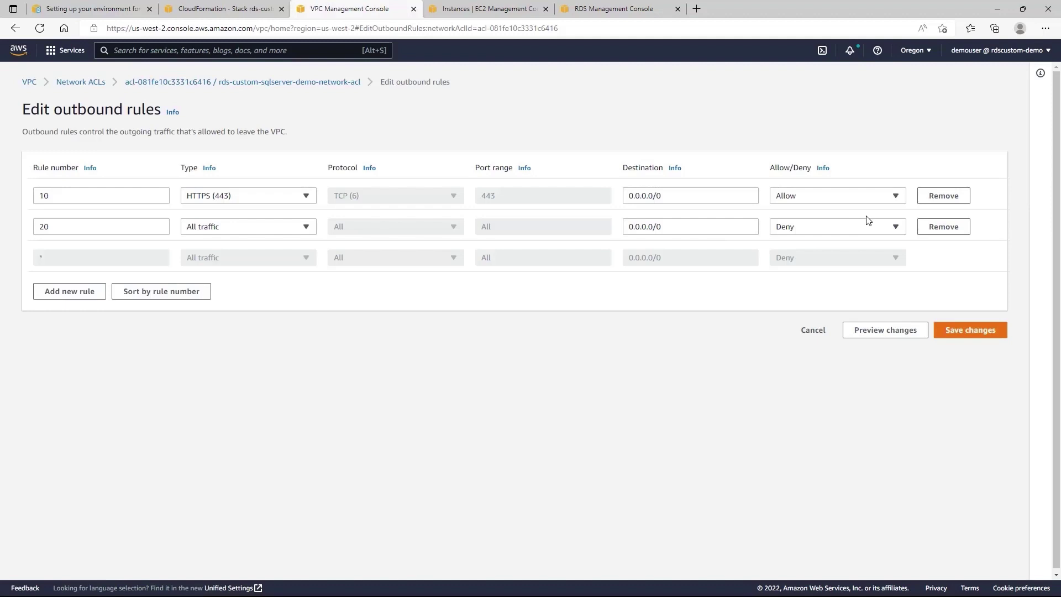
{"action": "left_click", "coordinate": [923, 200]}
{"action": "left_click", "coordinate": [60, 197]}
{"action": "left_click_drag", "start_coordinate": [60, 198], "coordinate": [31, 203]}
{"action": "type", "text": "100"}
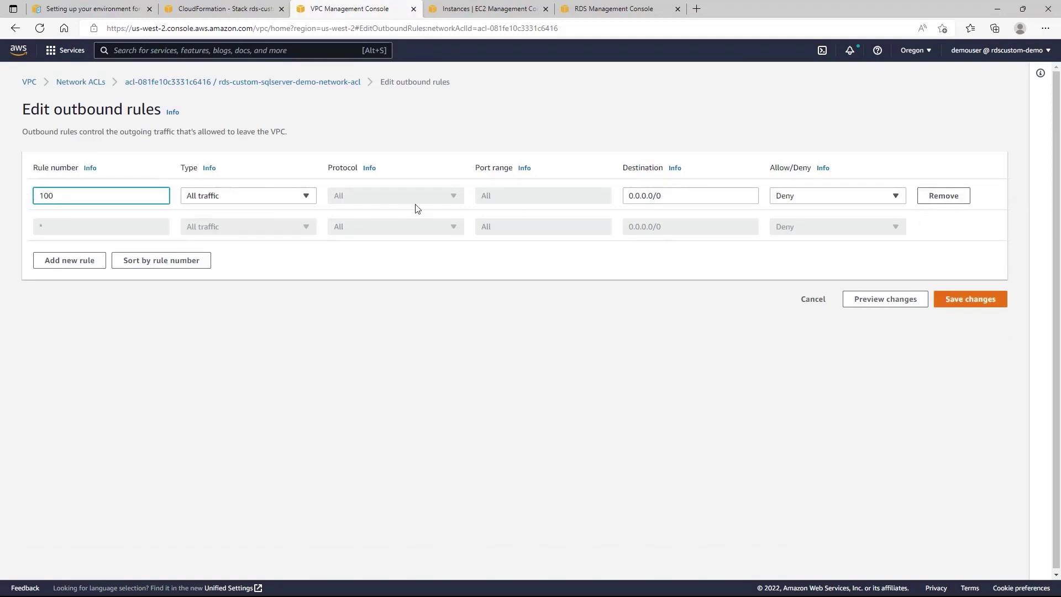
{"action": "left_click", "coordinate": [796, 202]}
{"action": "left_click", "coordinate": [791, 214]}
{"action": "left_click", "coordinate": [965, 302]}
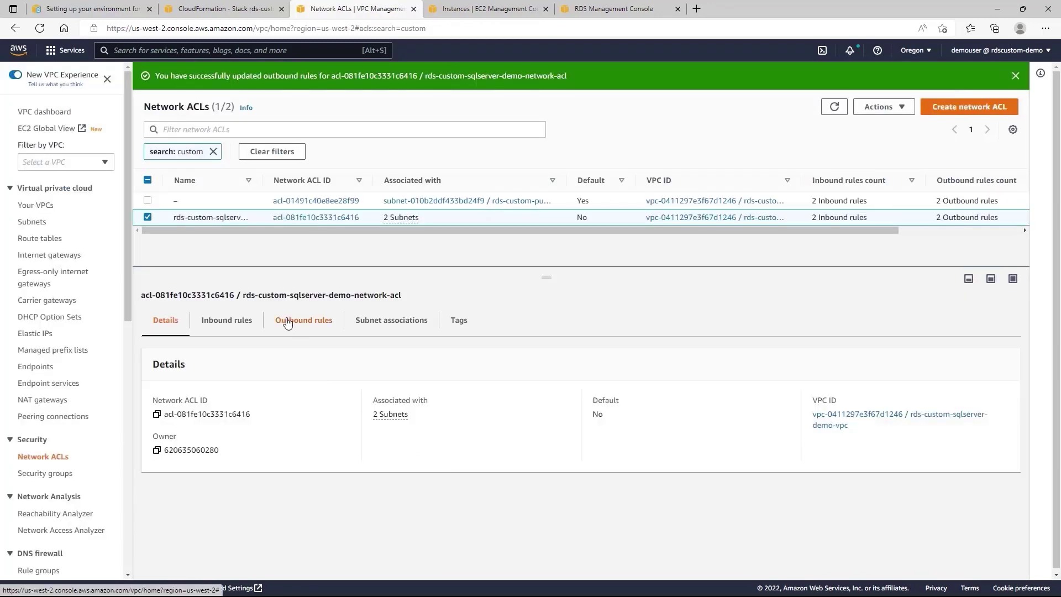
Review both updated rule lists of the network ACL and move to Security Groups.
{"action": "left_click", "coordinate": [288, 324]}
{"action": "left_click", "coordinate": [231, 325]}
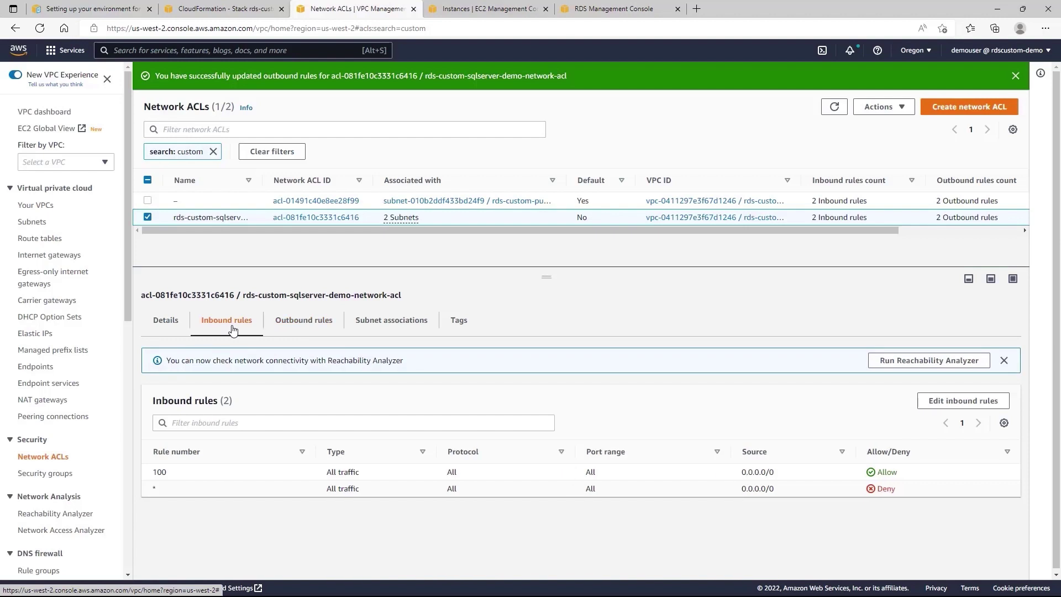
{"action": "left_click", "coordinate": [301, 324]}
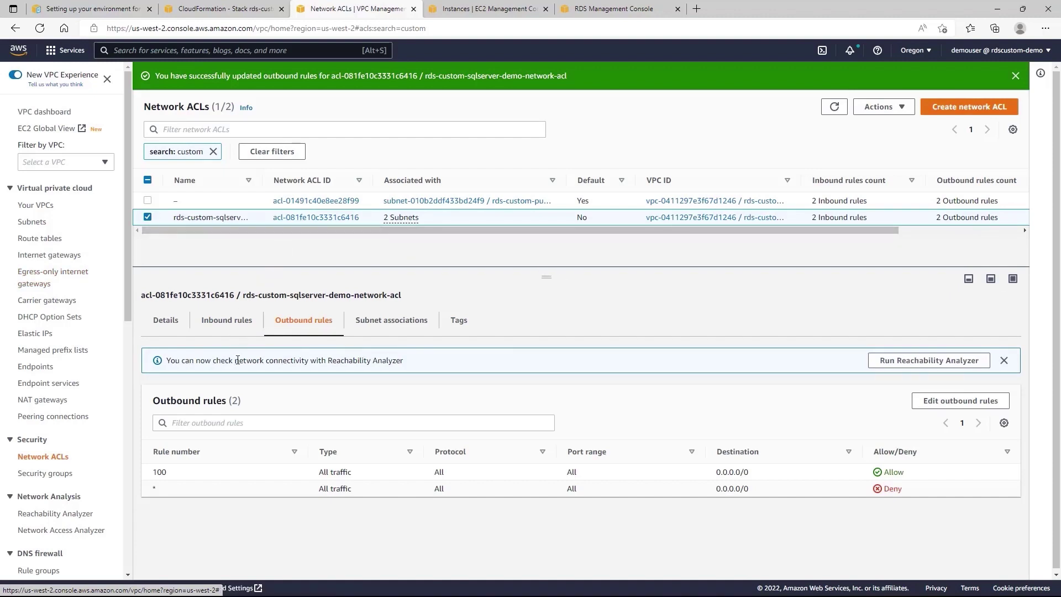
{"action": "left_click", "coordinate": [47, 474]}
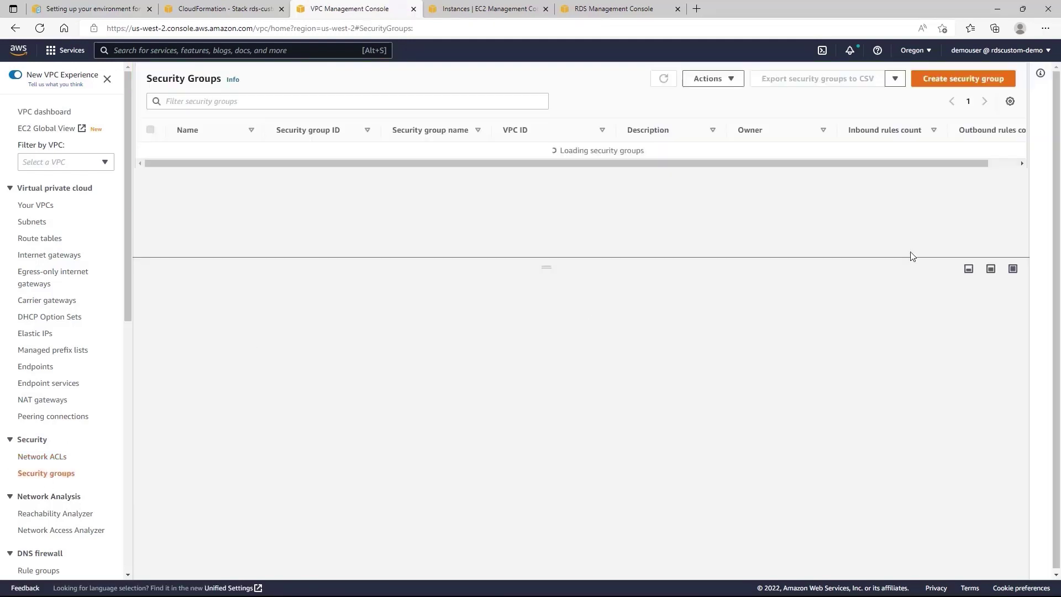
Start security group rds-custom-sg-rdp, described 'security group for rdp access', in rds-custom-sqlserver-demo-vpc.
{"action": "left_click", "coordinate": [944, 82]}
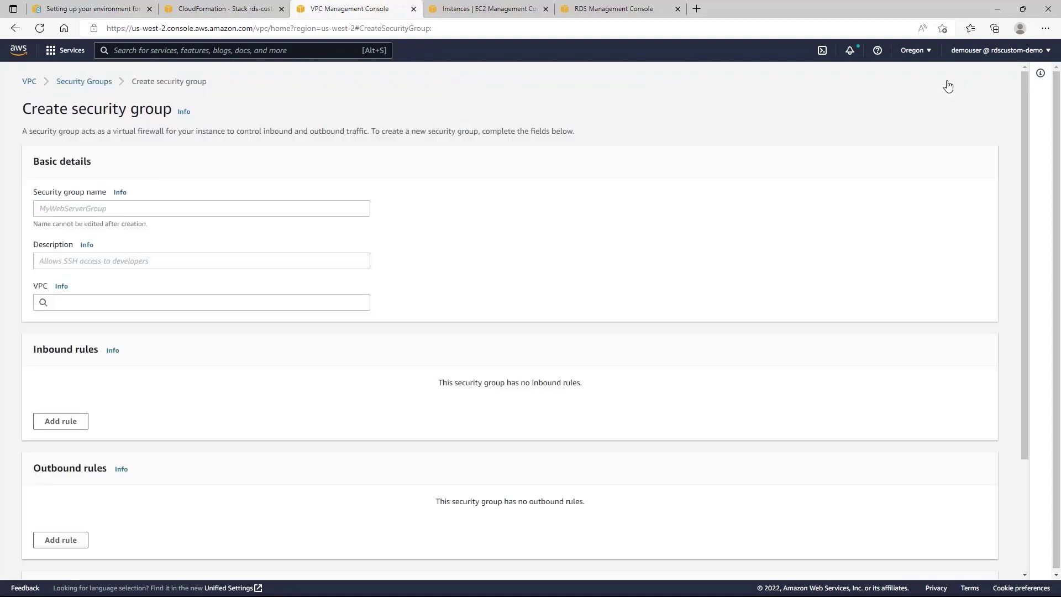
{"action": "left_click", "coordinate": [148, 210]}
{"action": "type", "text": "r"}
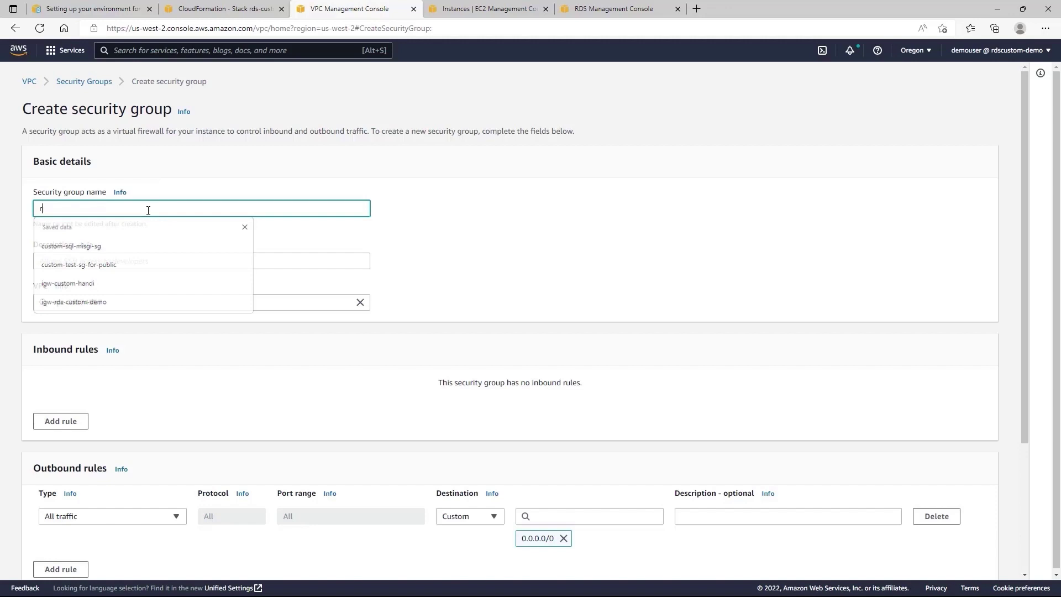
{"action": "type", "text": "ds-custo"}
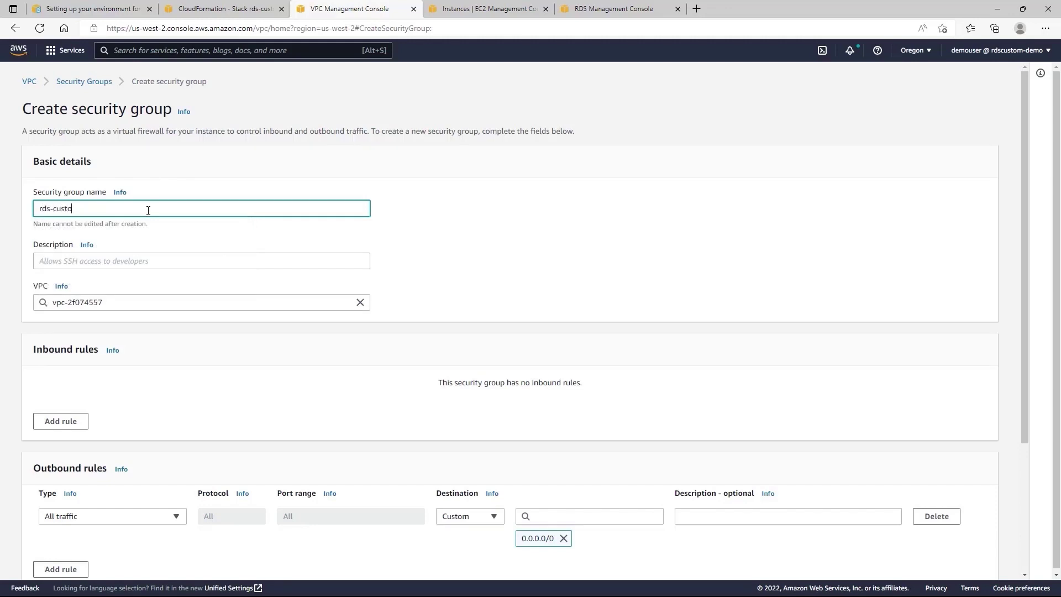
{"action": "type", "text": "m-sg-rdp"}
{"action": "left_click", "coordinate": [282, 263]}
{"action": "type", "text": "security group for rdp acces"}
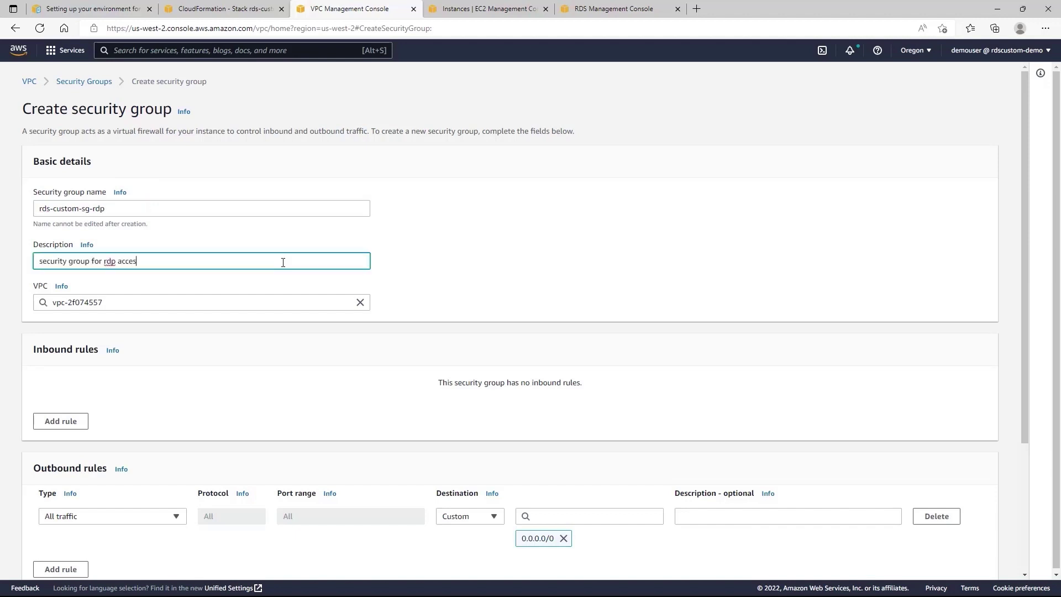
{"action": "type", "text": "s"}
{"action": "left_click", "coordinate": [260, 302]}
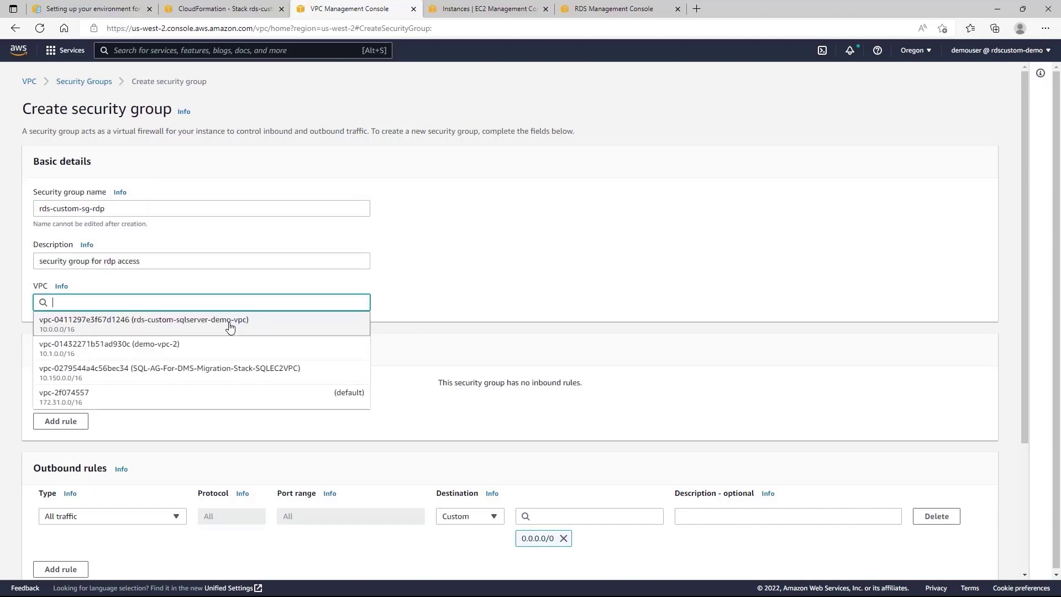
{"action": "left_click", "coordinate": [230, 323]}
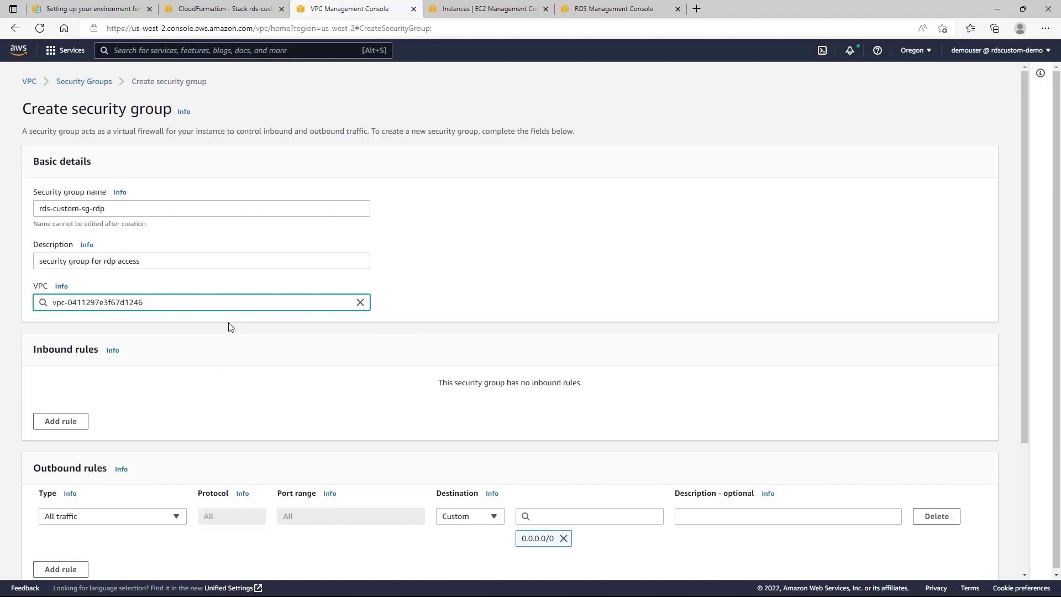
Add an inbound RDP rule from 0.0.0.0/0 and create the security group.
{"action": "scroll", "coordinate": [231, 327], "scroll_direction": "down", "scroll_amount": 2}
{"action": "left_click", "coordinate": [70, 345]}
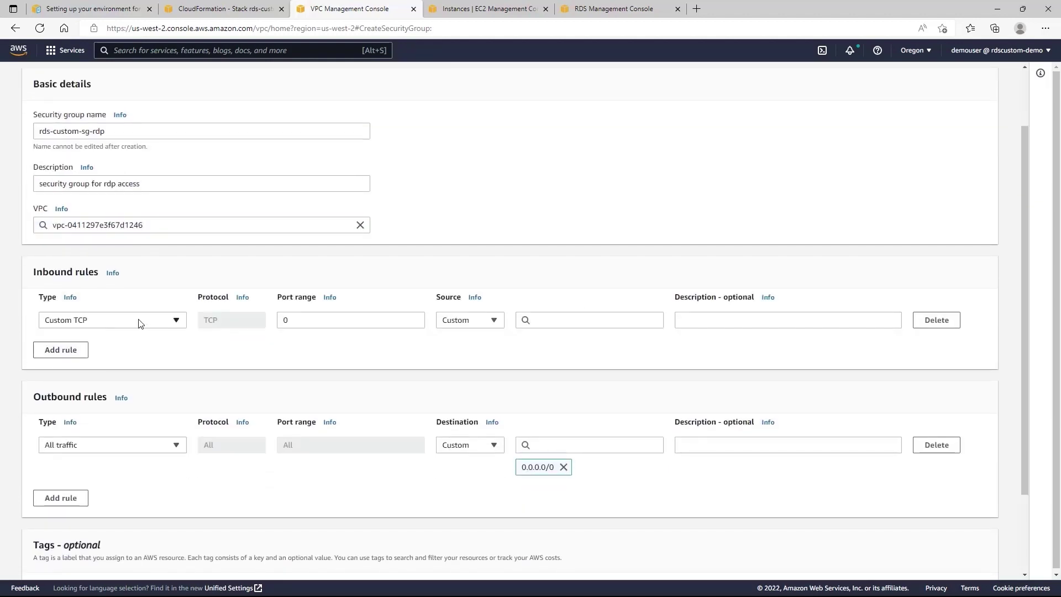
{"action": "left_click", "coordinate": [175, 322]}
{"action": "type", "text": "rdp"}
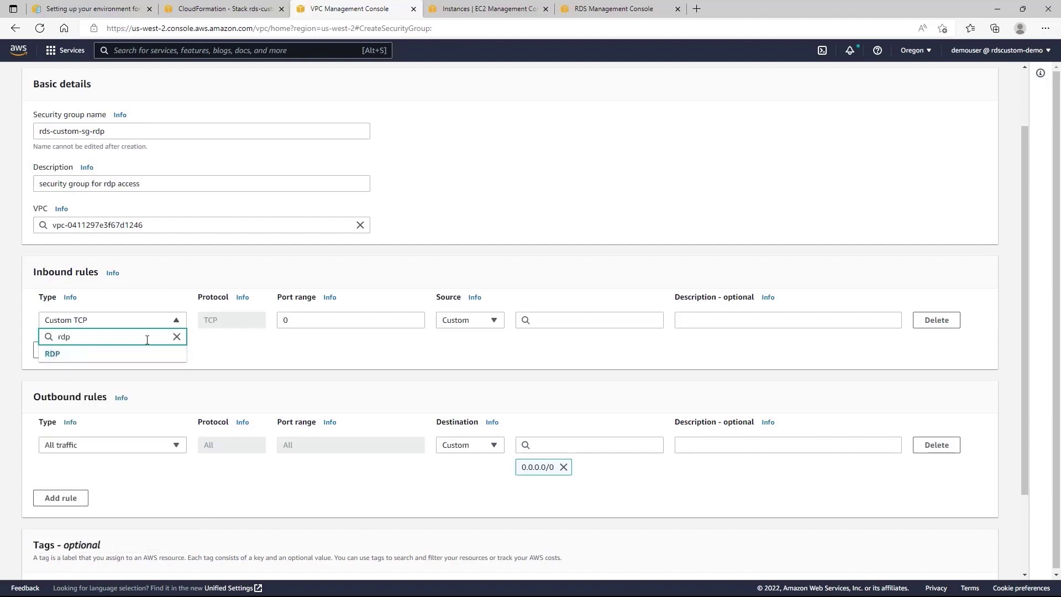
{"action": "left_click", "coordinate": [59, 356]}
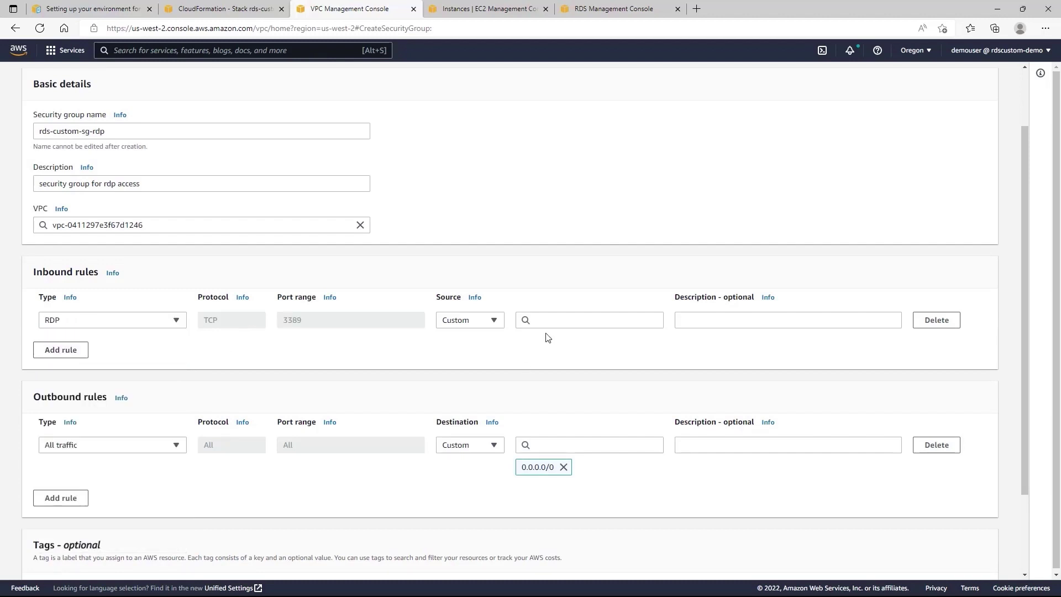
{"action": "left_click", "coordinate": [537, 321]}
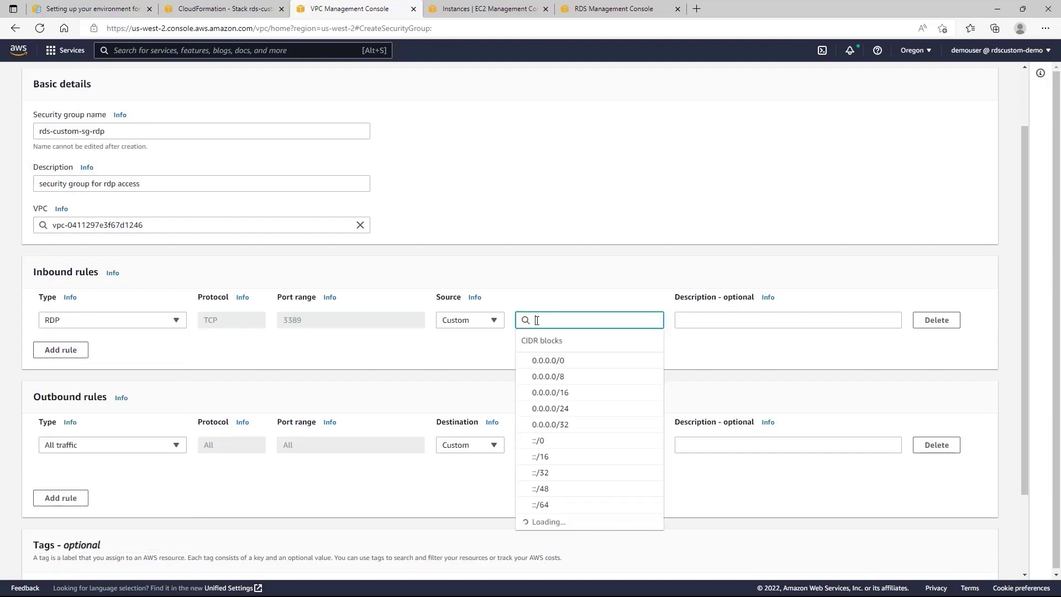
{"action": "left_click", "coordinate": [558, 360]}
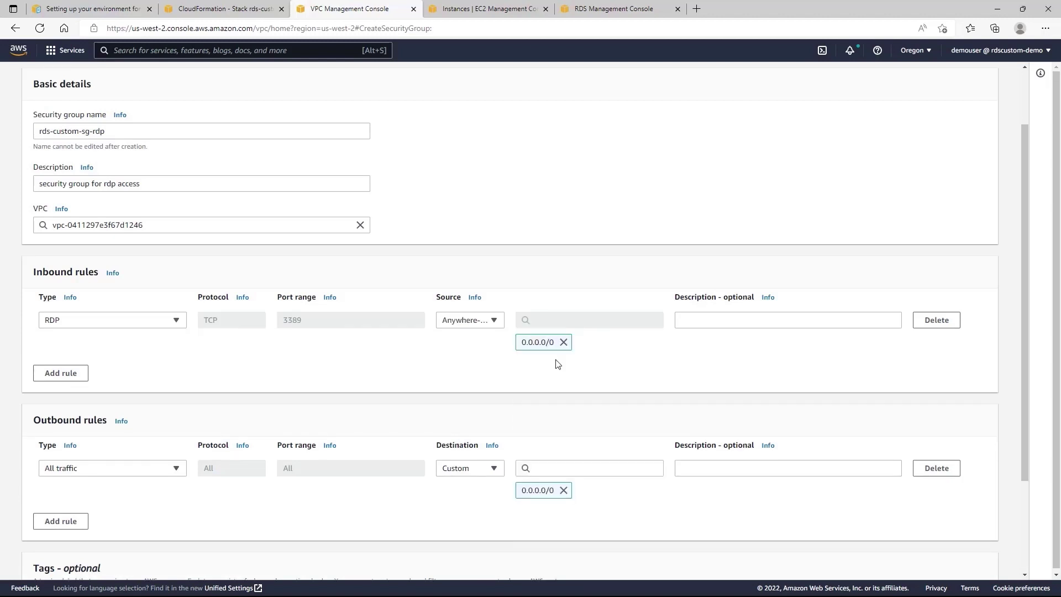
{"action": "scroll", "coordinate": [912, 395], "scroll_direction": "down", "scroll_amount": 2}
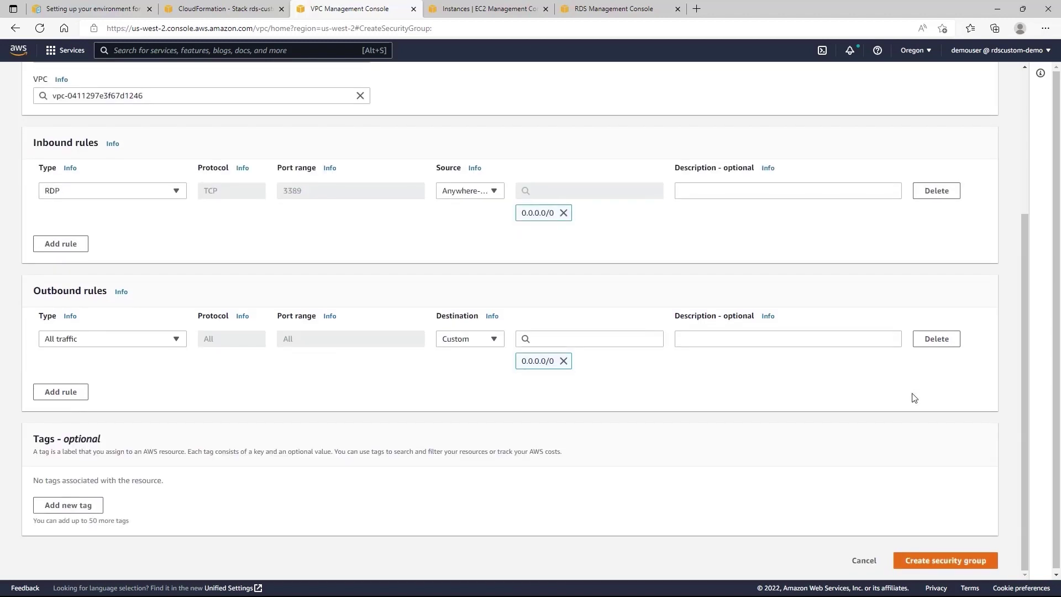
{"action": "left_click", "coordinate": [957, 565]}
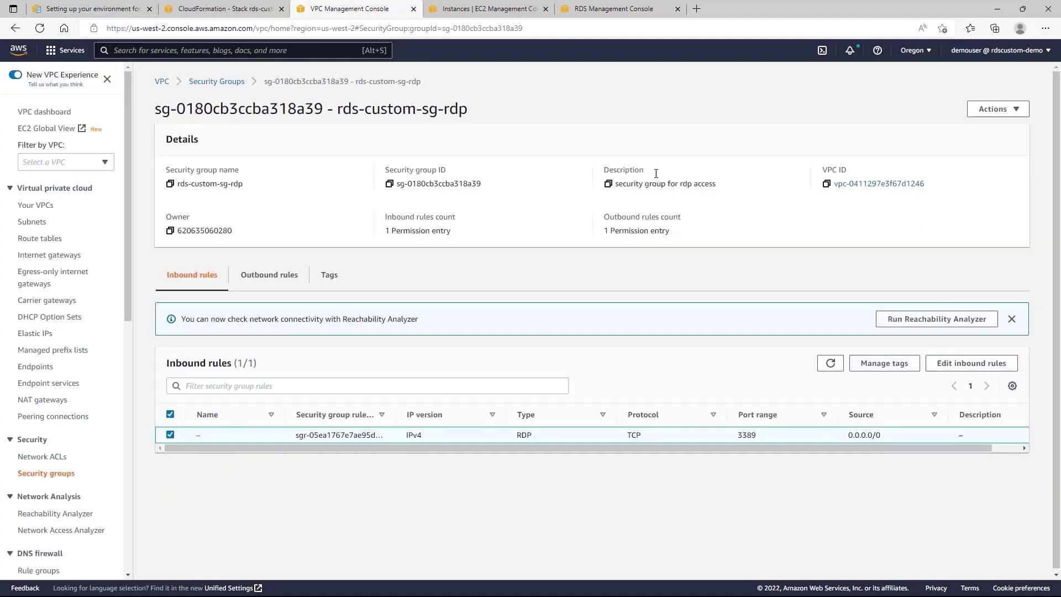
Filter security groups by 'custom' and edit rds-custom-instance-sg's empty inbound rules.
{"action": "left_click", "coordinate": [221, 83]}
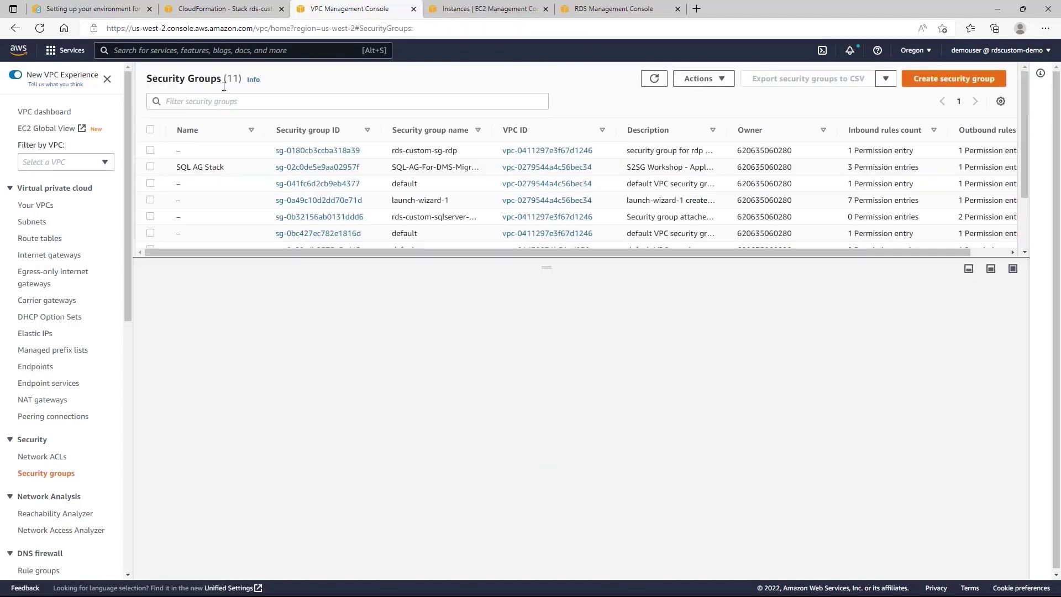
{"action": "left_click", "coordinate": [268, 104]}
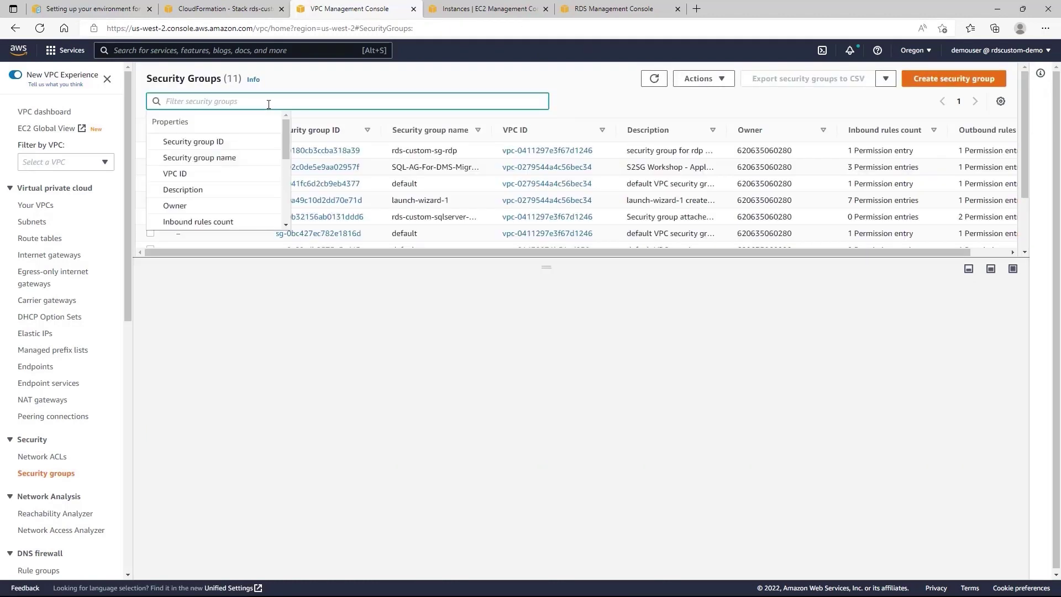
{"action": "type", "text": "custom"}
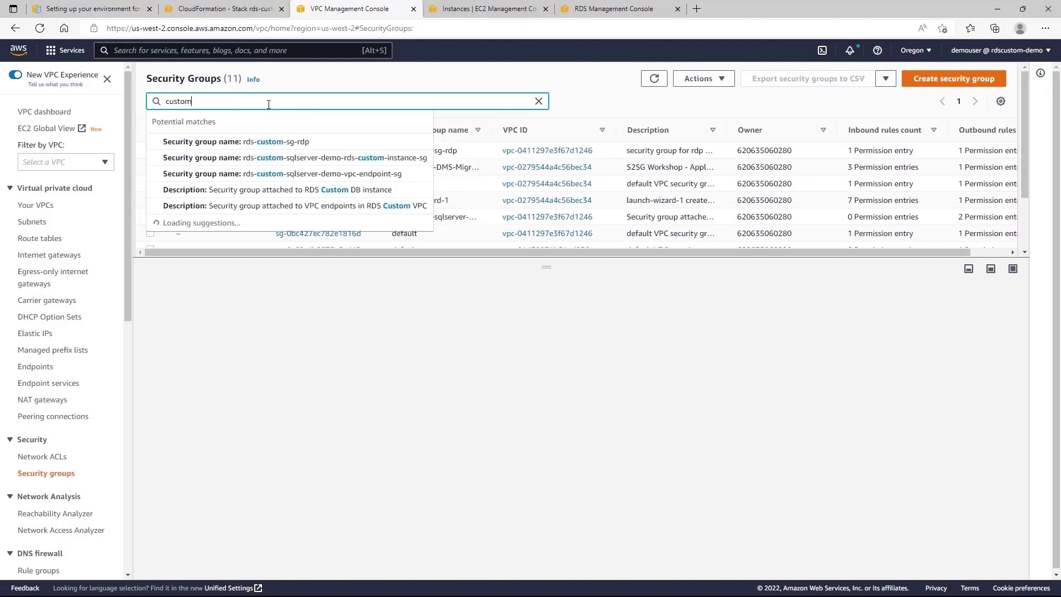
{"action": "key", "text": "Return"}
{"action": "left_click", "coordinate": [481, 172]}
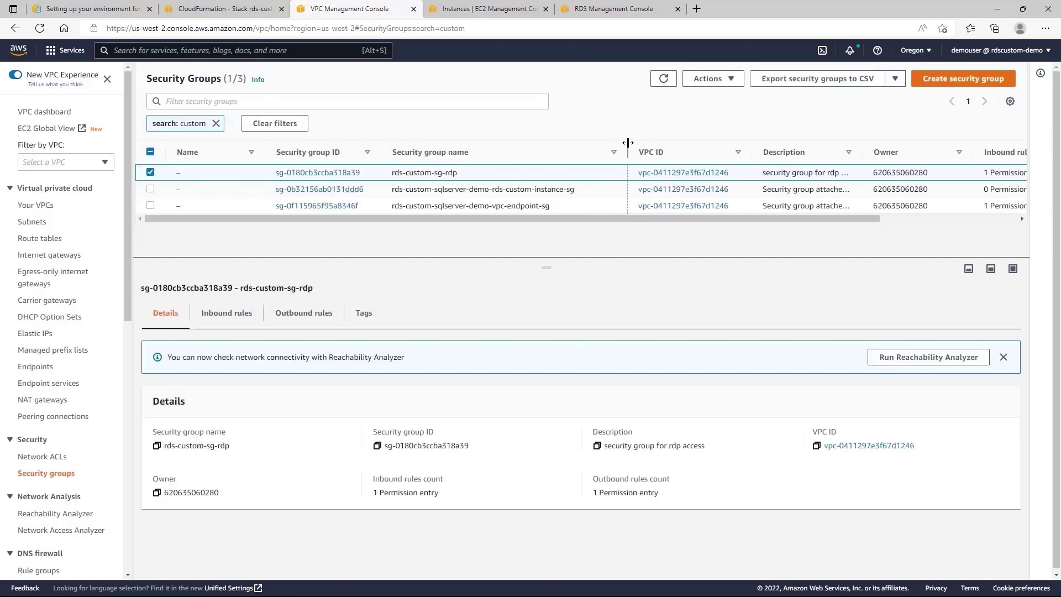
{"action": "left_click", "coordinate": [548, 189]}
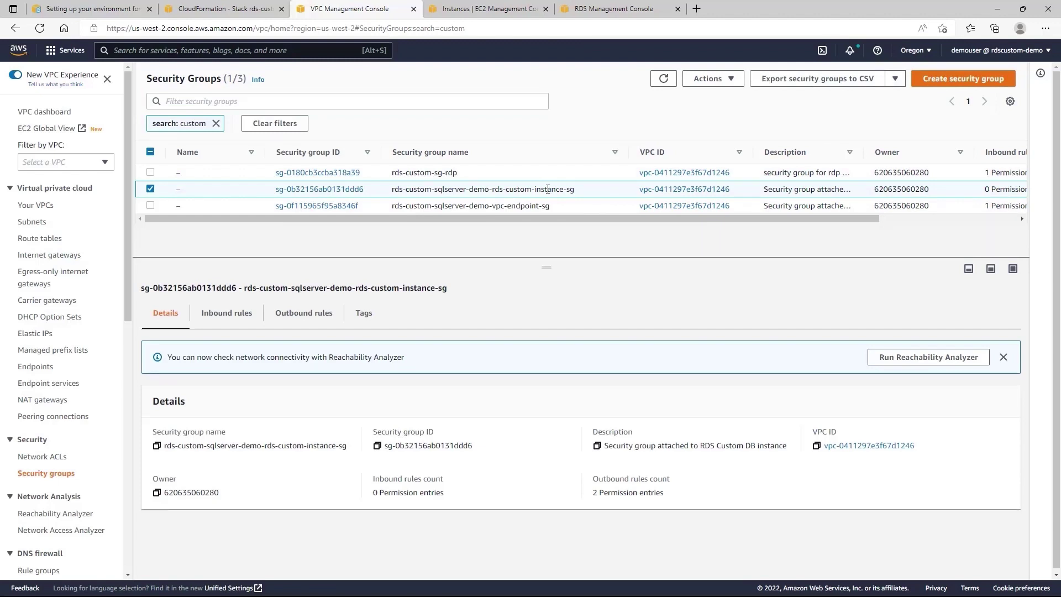
{"action": "left_click", "coordinate": [242, 327]}
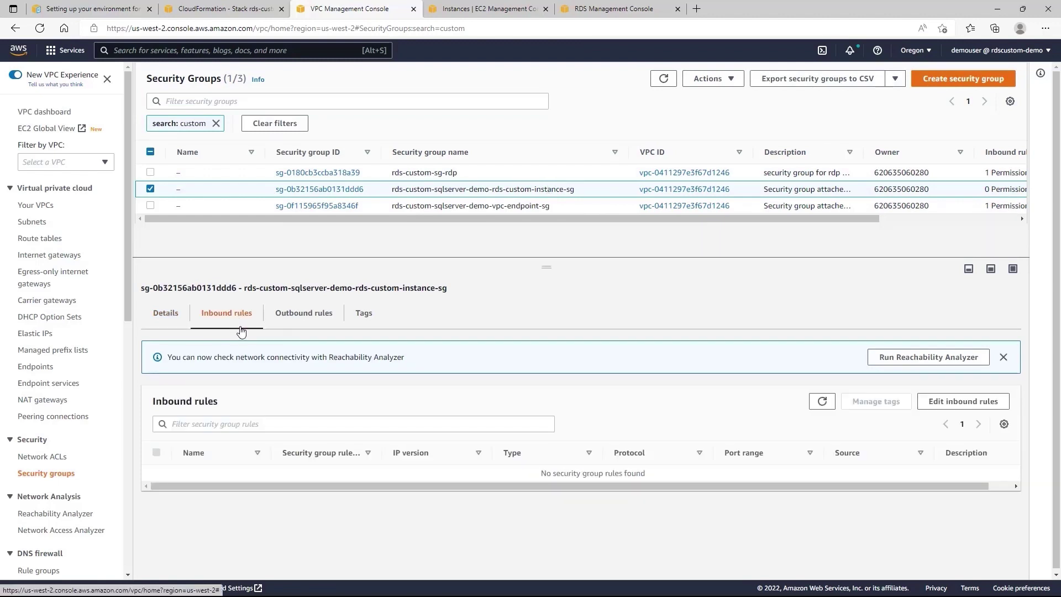
{"action": "left_click", "coordinate": [964, 401]}
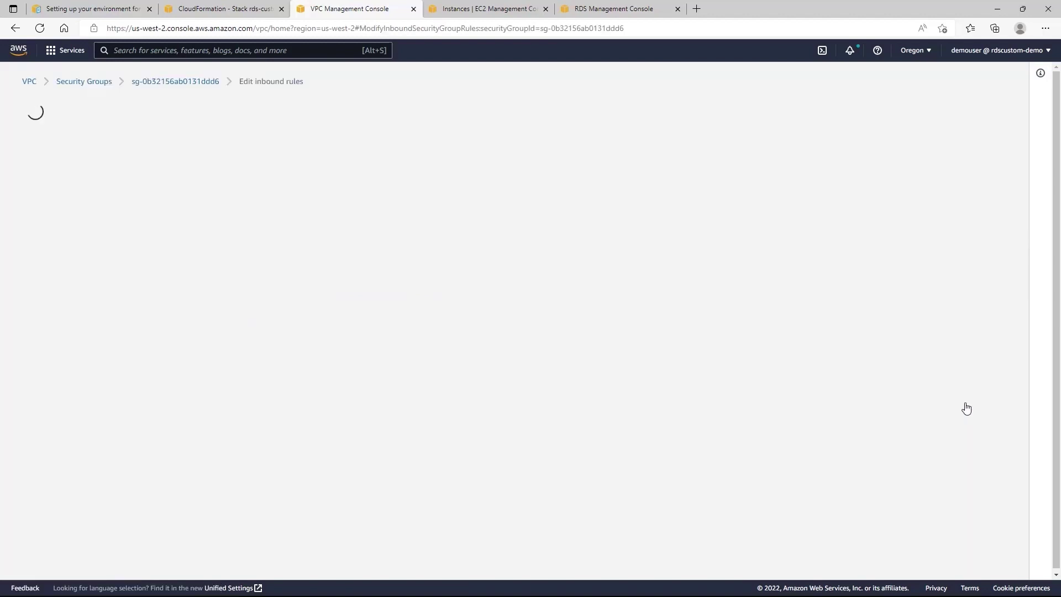
Add an inbound RDP (3389) rule sourced from the rds-custom-sg-rdp group.
{"action": "left_click", "coordinate": [73, 241]}
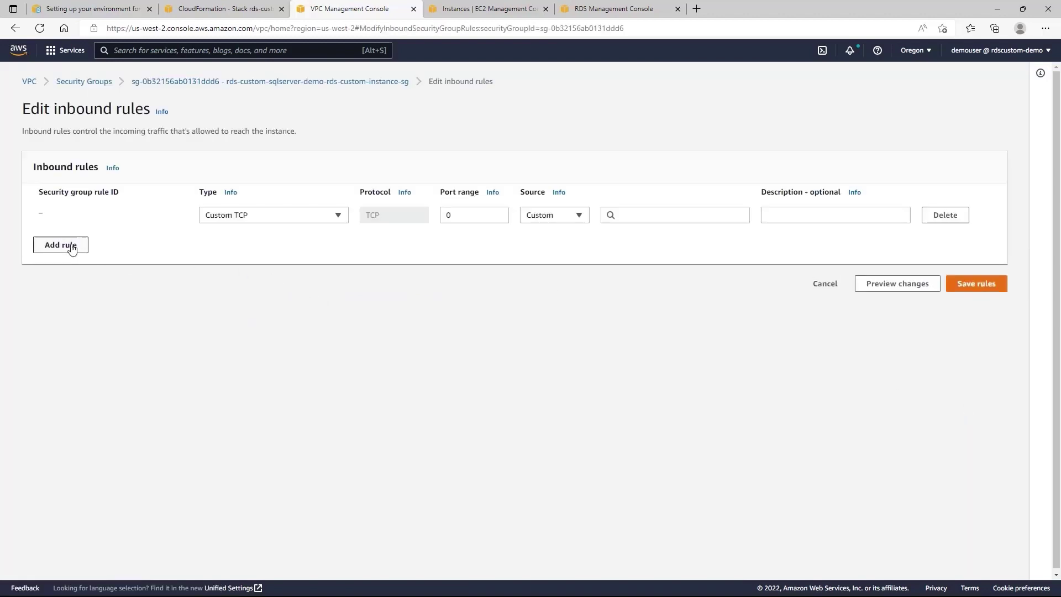
{"action": "left_click", "coordinate": [281, 220]}
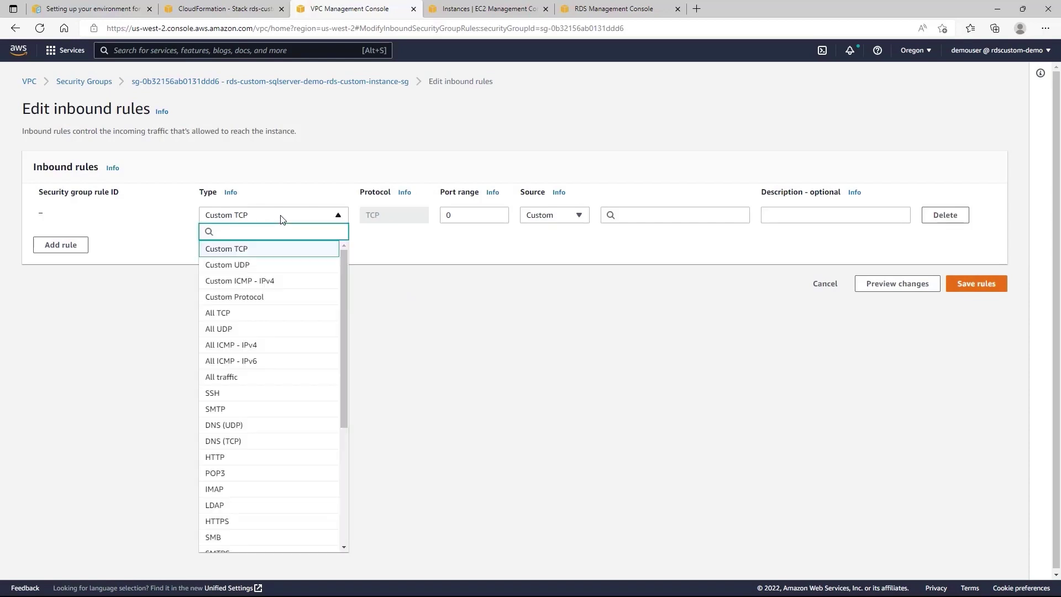
{"action": "type", "text": "rdp"}
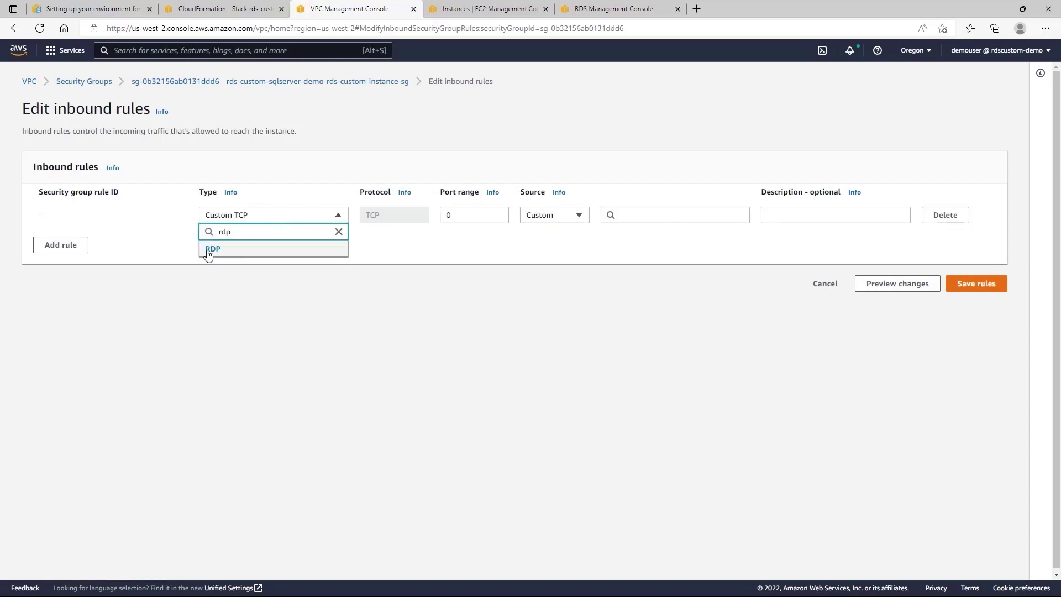
{"action": "left_click", "coordinate": [213, 249]}
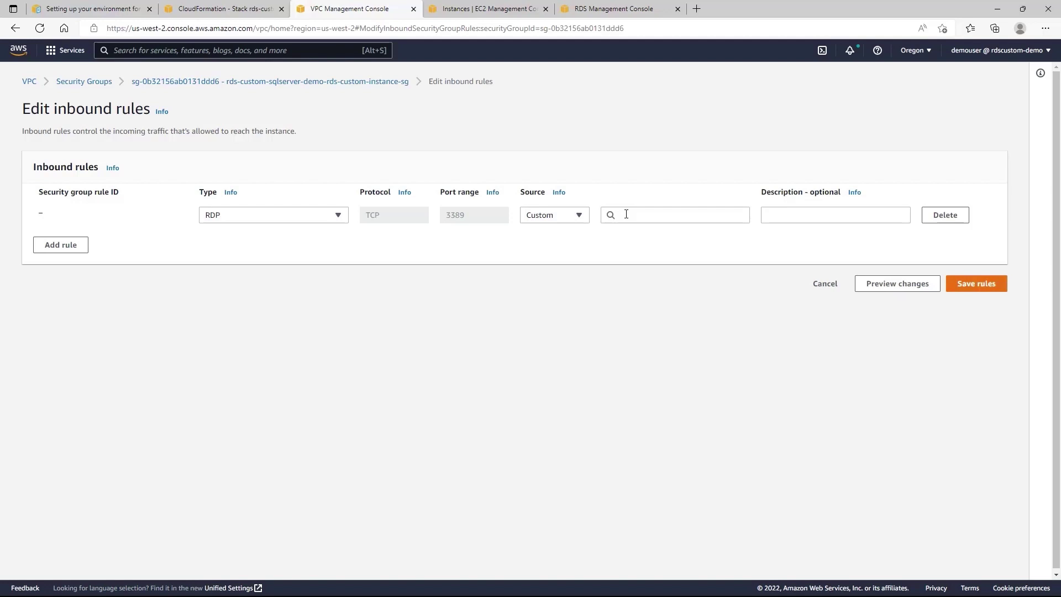
{"action": "left_click", "coordinate": [627, 214]}
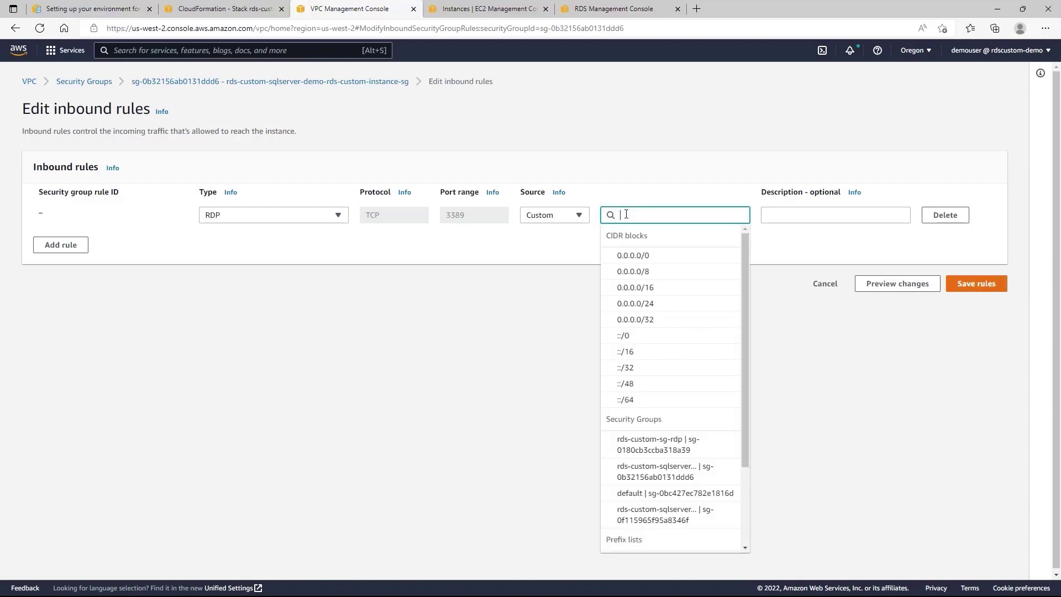
{"action": "type", "text": "cust"}
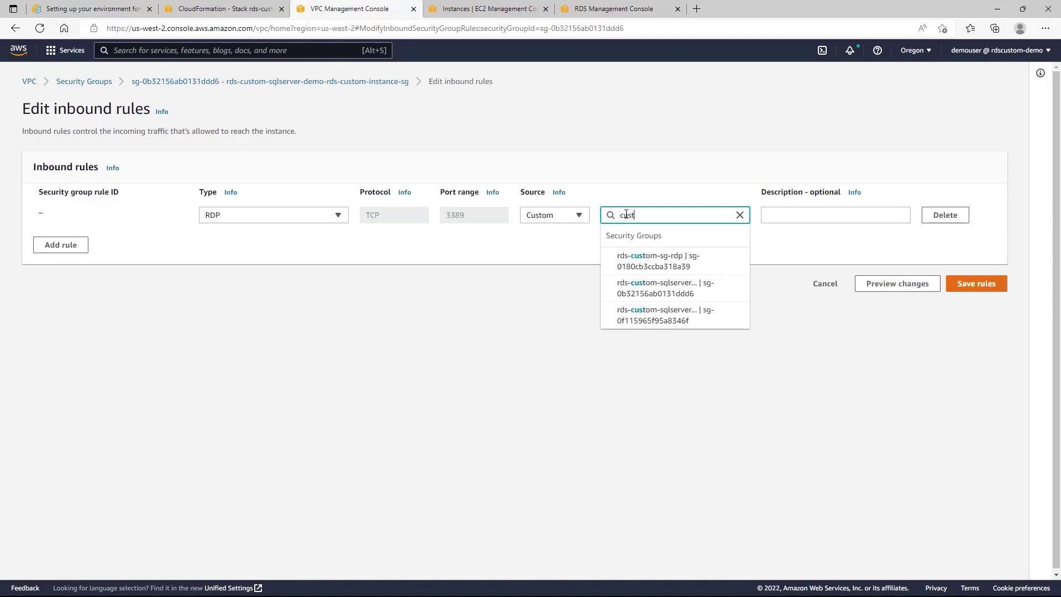
{"action": "left_click", "coordinate": [679, 265]}
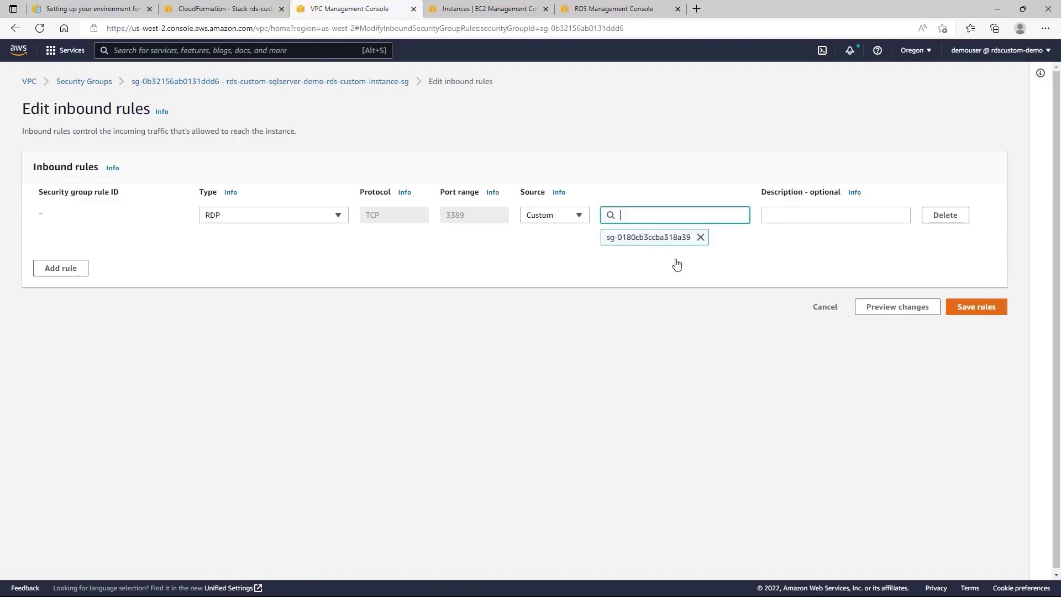
Add an MSSQL (1433) rule from rds-custom-sg-rdp and save both rules.
{"action": "left_click", "coordinate": [51, 270]}
{"action": "left_click", "coordinate": [254, 260]}
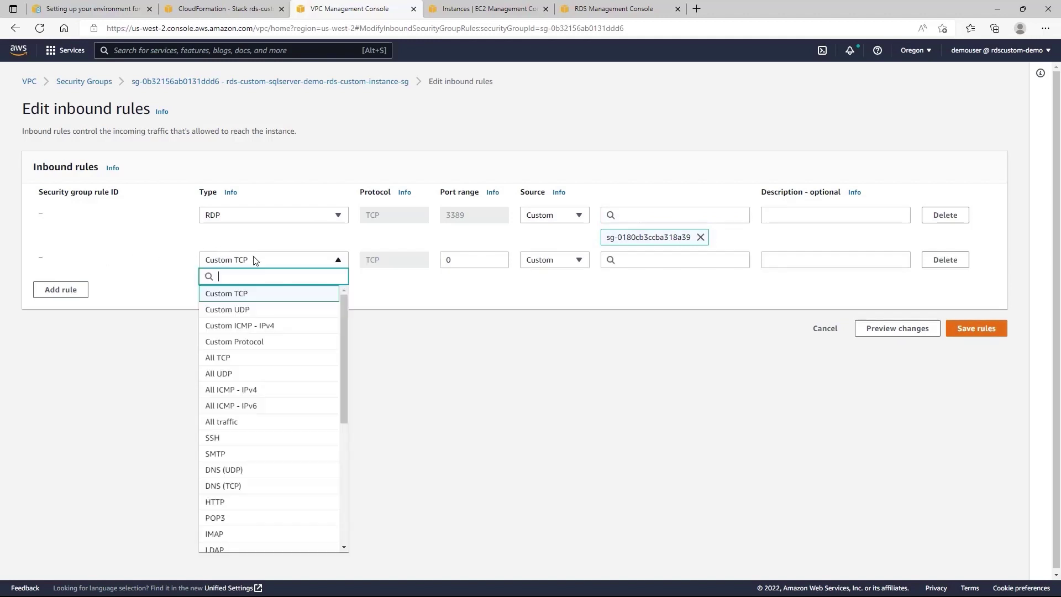
{"action": "type", "text": "sql"}
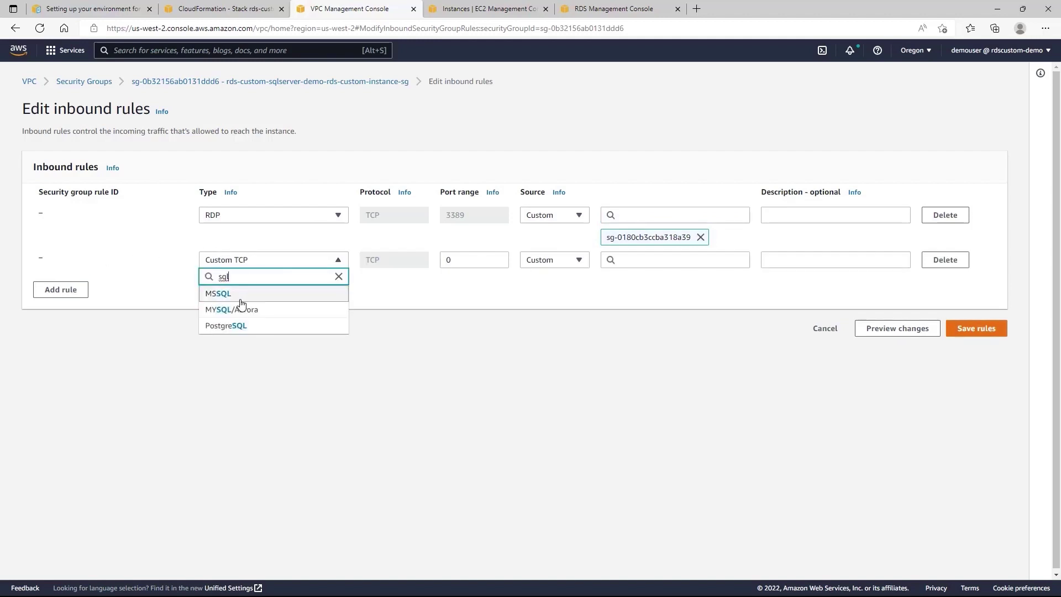
{"action": "left_click", "coordinate": [239, 300]}
{"action": "left_click", "coordinate": [627, 261]}
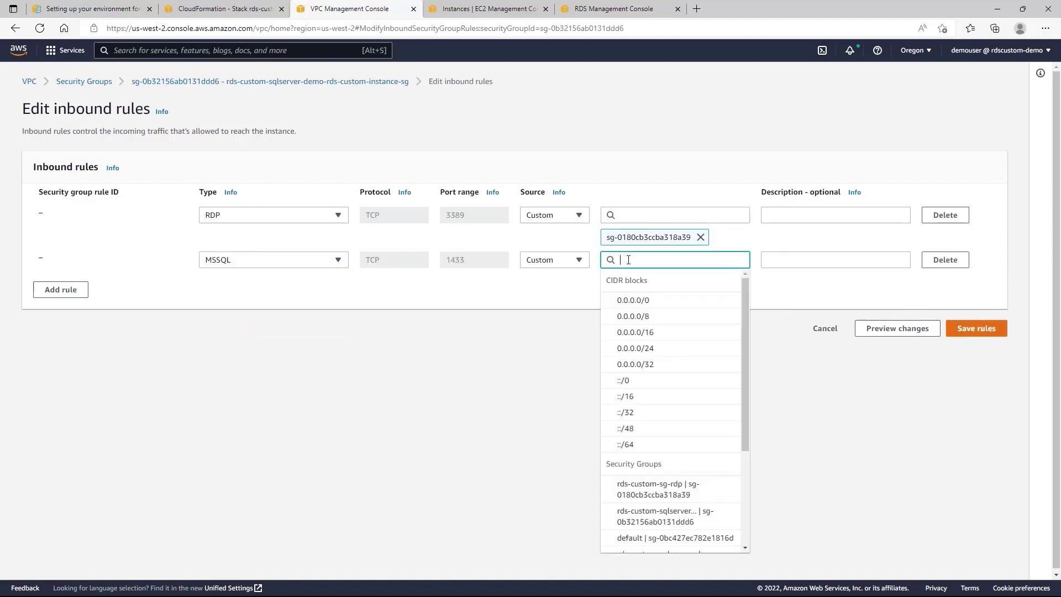
{"action": "type", "text": "rds"}
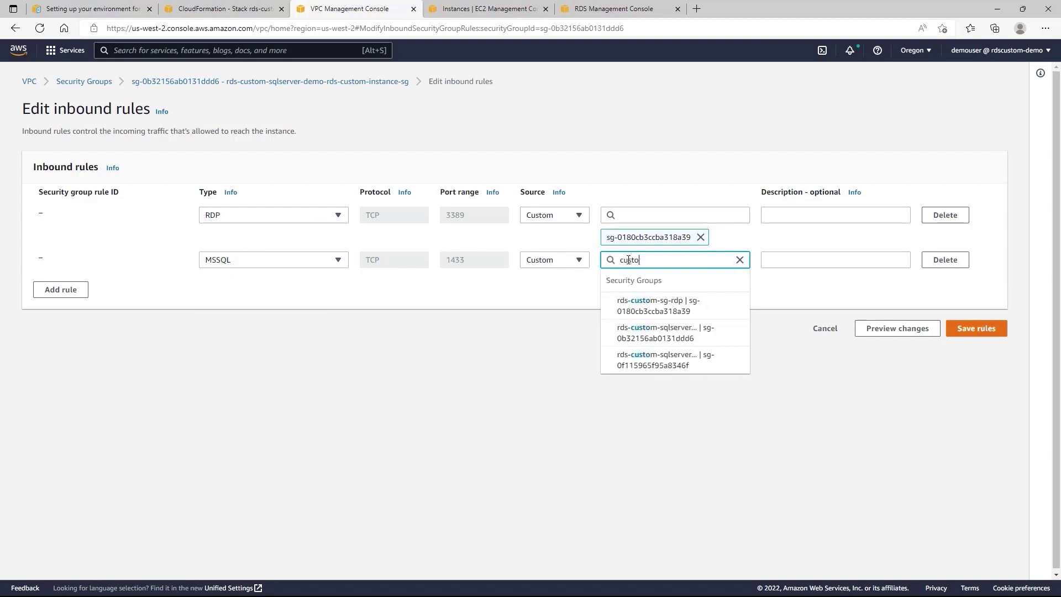
{"action": "left_click", "coordinate": [658, 307]}
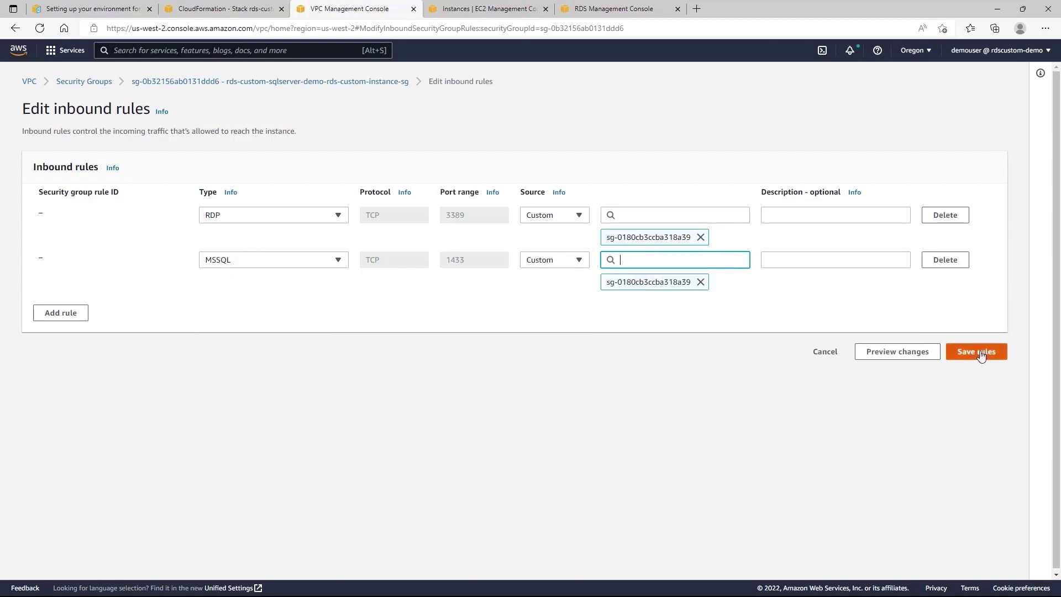
{"action": "left_click", "coordinate": [981, 357]}
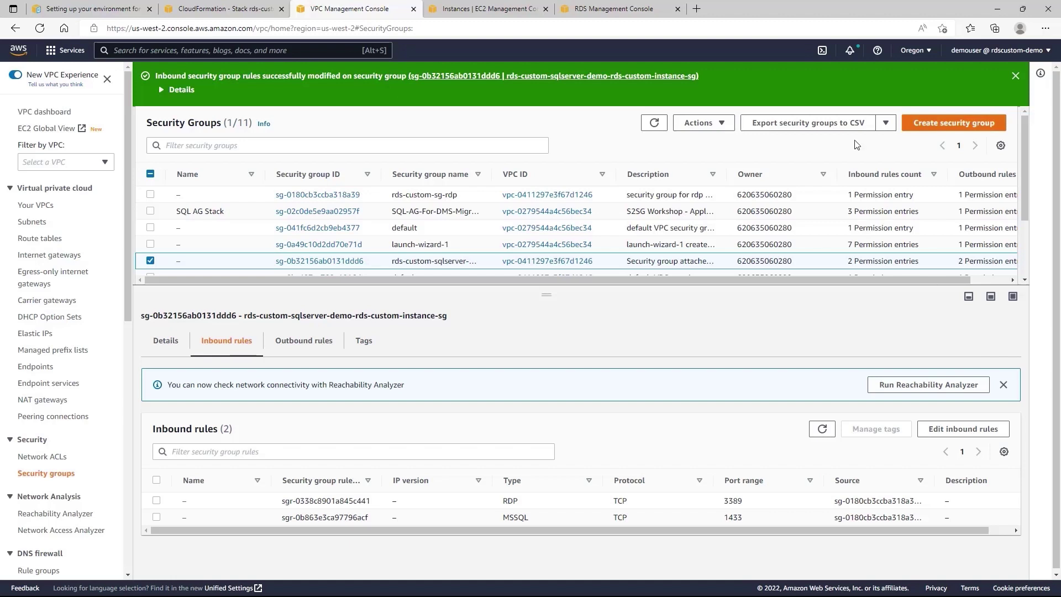
Start a new RDS database: Microsoft SQL Server, Amazon RDS Custom, Enterprise Edition, then list versions.
{"action": "left_click", "coordinate": [619, 10]}
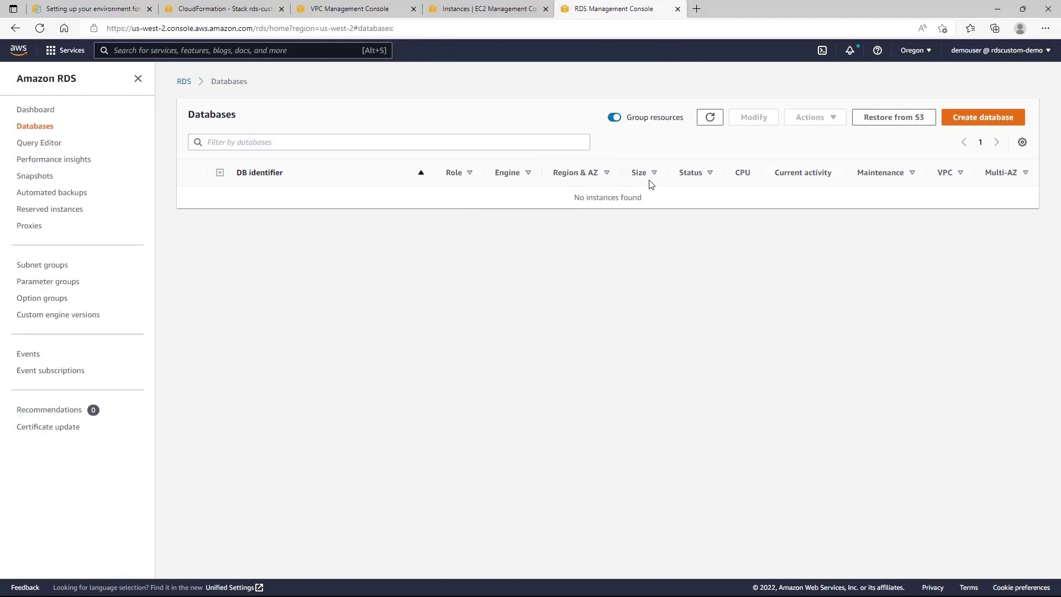
{"action": "left_click", "coordinate": [994, 127]}
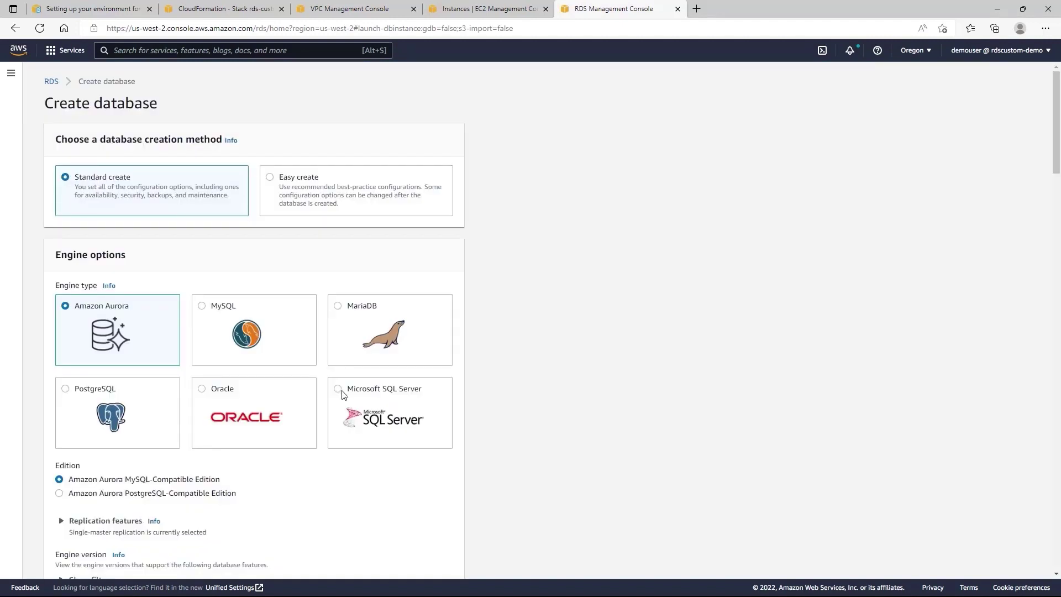
{"action": "left_click", "coordinate": [338, 390]}
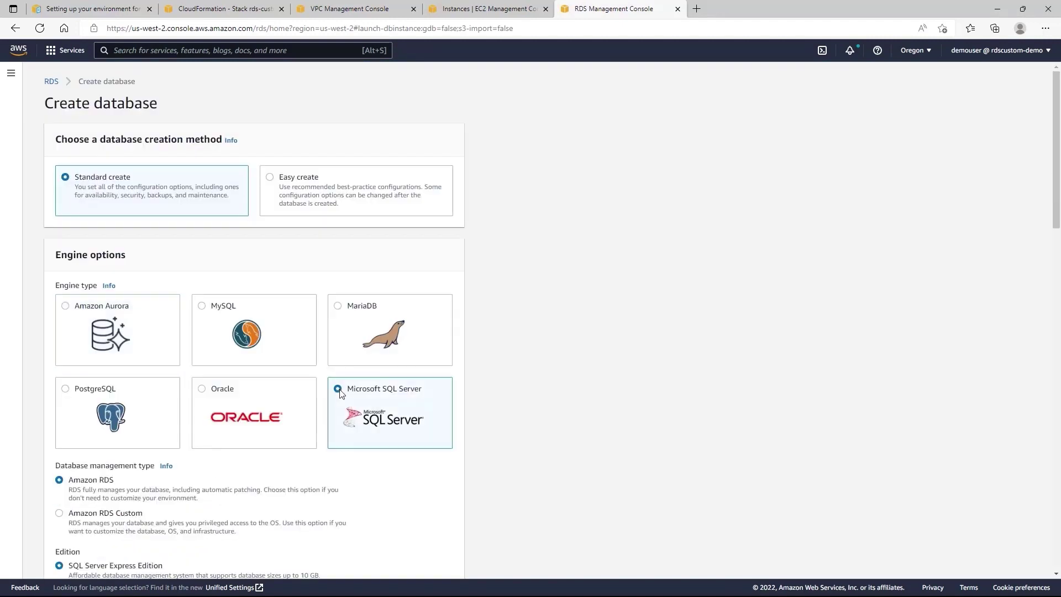
{"action": "scroll", "coordinate": [341, 392], "scroll_direction": "down", "scroll_amount": 4}
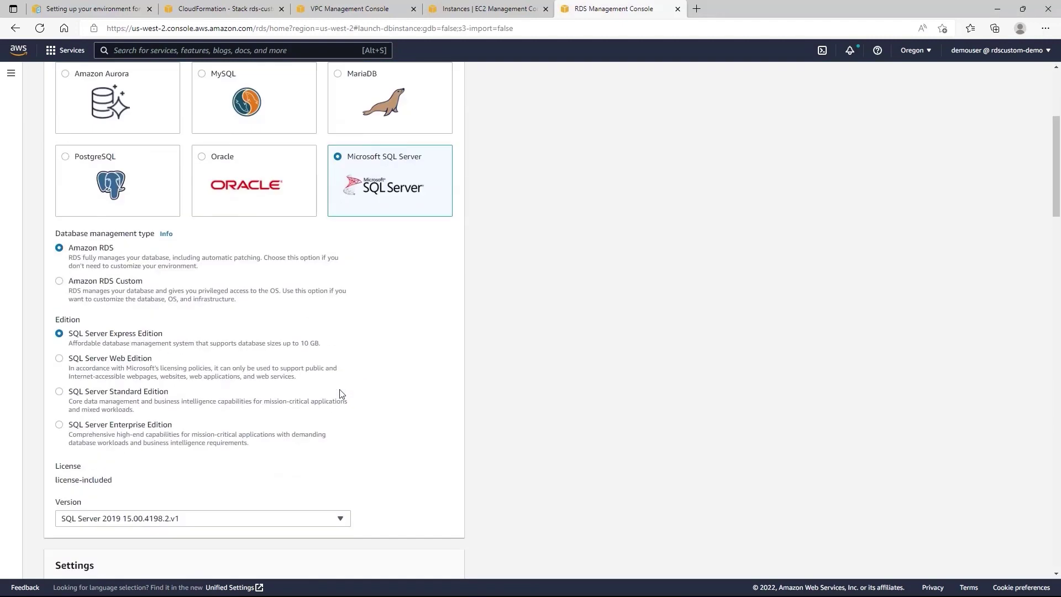
{"action": "left_click", "coordinate": [109, 283]}
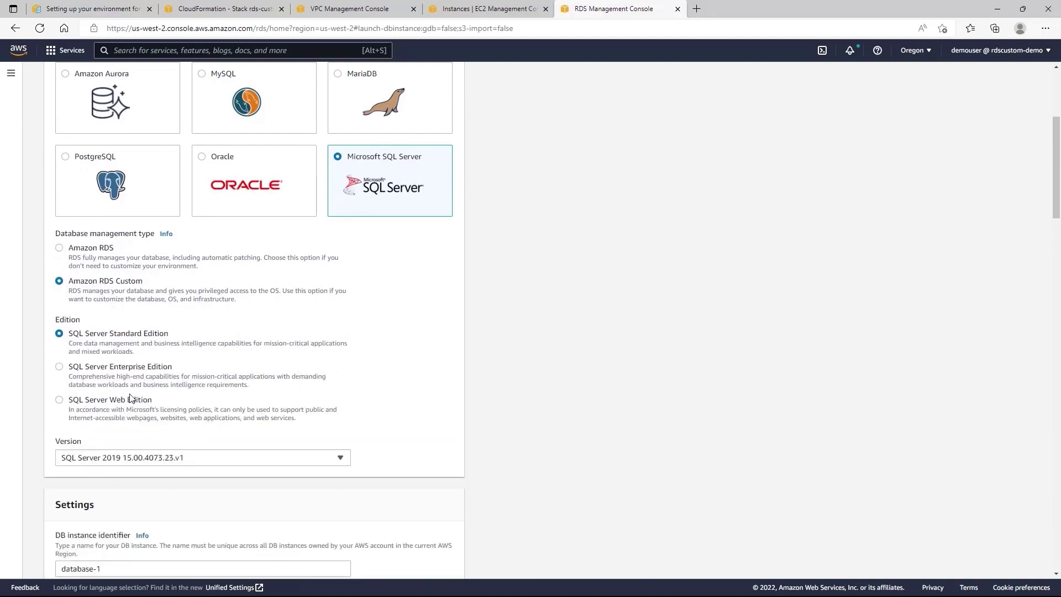
{"action": "left_click", "coordinate": [126, 369]}
{"action": "scroll", "coordinate": [133, 376], "scroll_direction": "down", "scroll_amount": 2}
{"action": "left_click", "coordinate": [151, 379]}
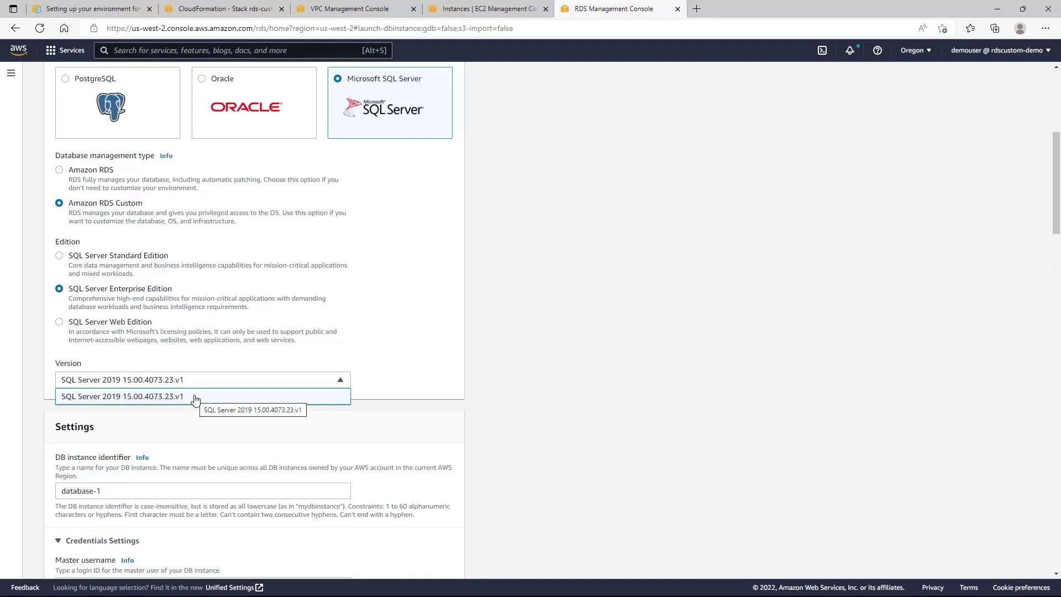
{"action": "scroll", "coordinate": [191, 398], "scroll_direction": "down", "scroll_amount": 2}
Keep SQL Server 2019 and rename the DB instance from database-1 to rds-custom-sqlserver-demo.
{"action": "left_click", "coordinate": [492, 355]}
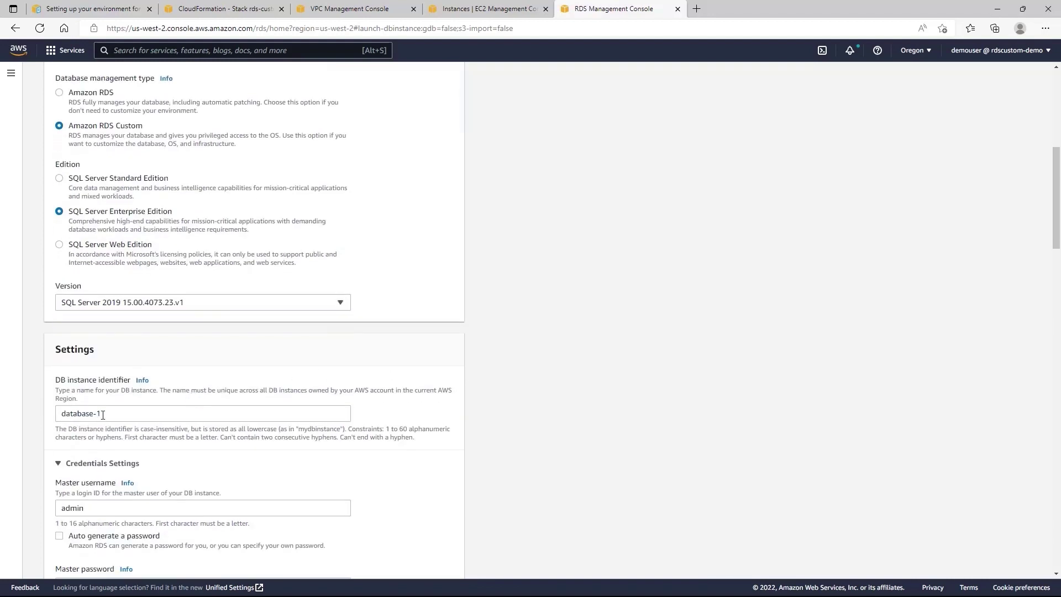
{"action": "left_click_drag", "start_coordinate": [103, 415], "coordinate": [47, 420]}
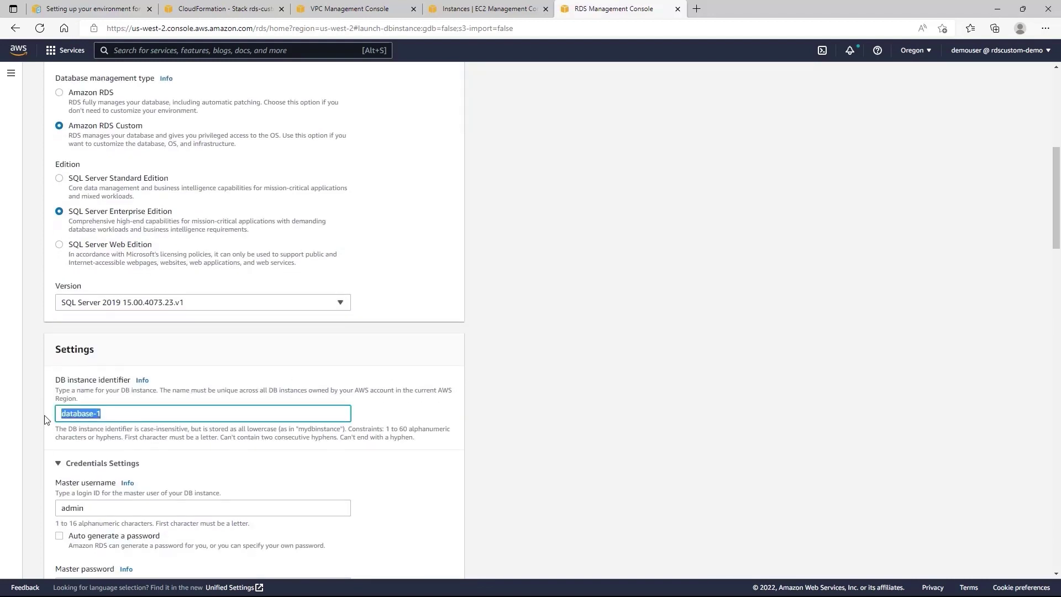
{"action": "type", "text": "rds-custom=-"}
{"action": "key", "text": "BackSpace"}
{"action": "key", "text": "BackSpace"}
{"action": "type", "text": "-"}
{"action": "type", "text": "sqlserver-demo"}
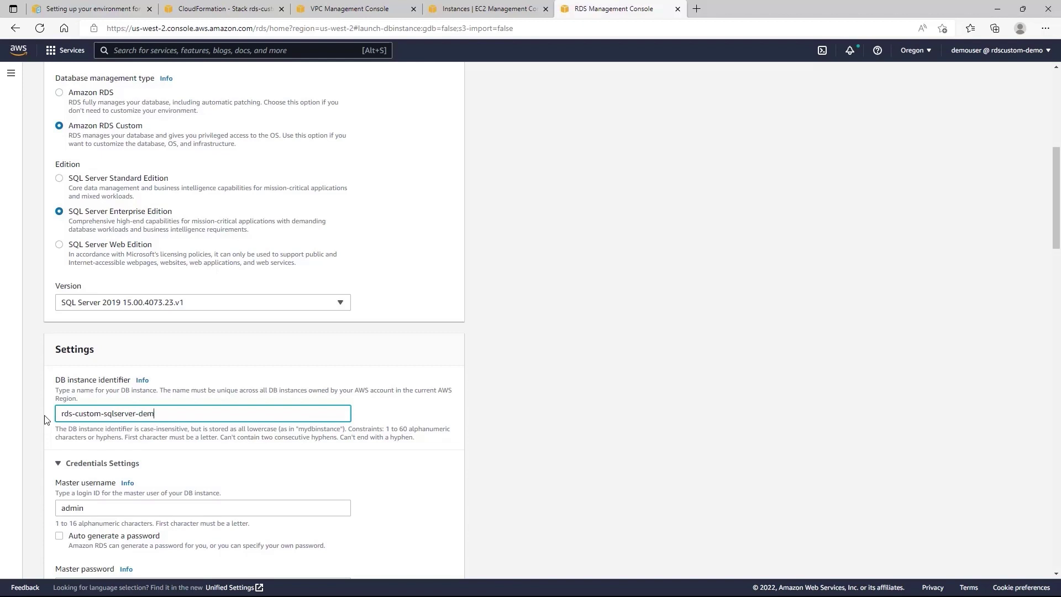
Enter the master password and type it again to confirm.
{"action": "scroll", "coordinate": [50, 418], "scroll_direction": "down", "scroll_amount": 3}
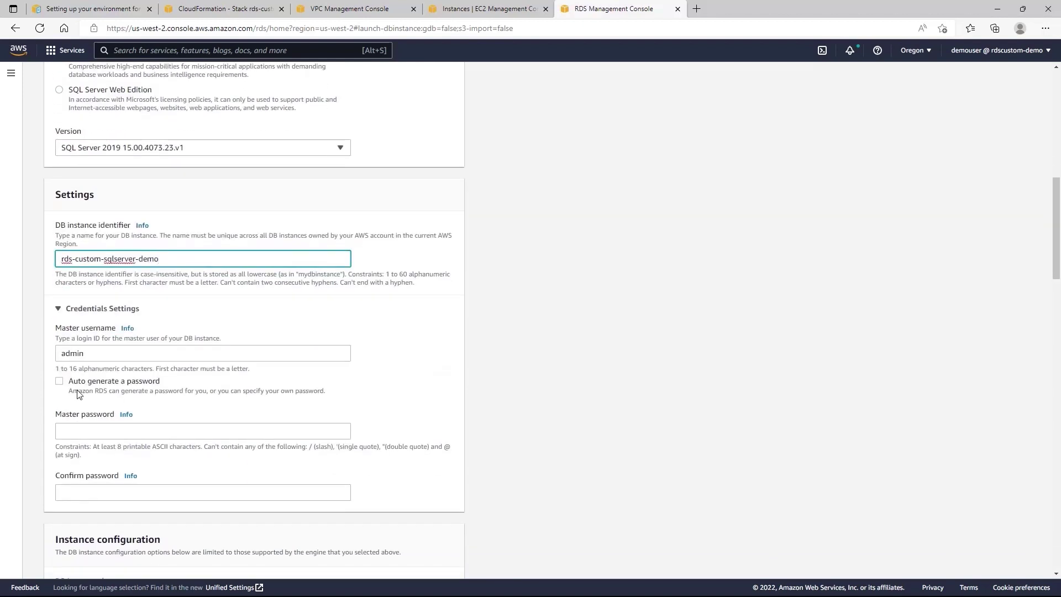
{"action": "scroll", "coordinate": [81, 392], "scroll_direction": "down", "scroll_amount": 1}
{"action": "left_click", "coordinate": [92, 352]}
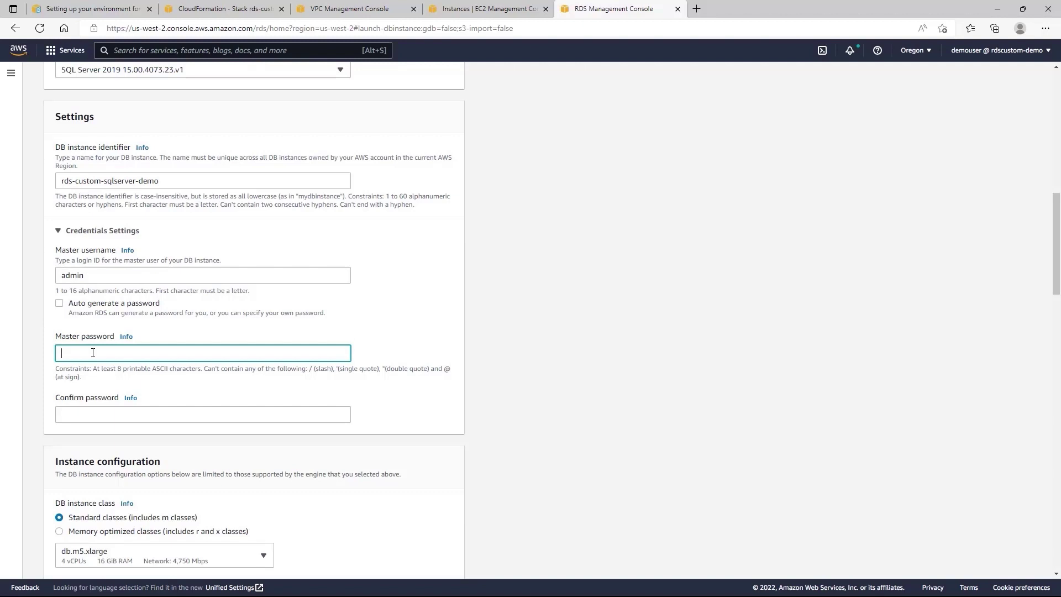
{"action": "type", "text": "••••••••••••••"}
{"action": "key", "text": "Tab"}
{"action": "type", "text": "•••••••••••"}
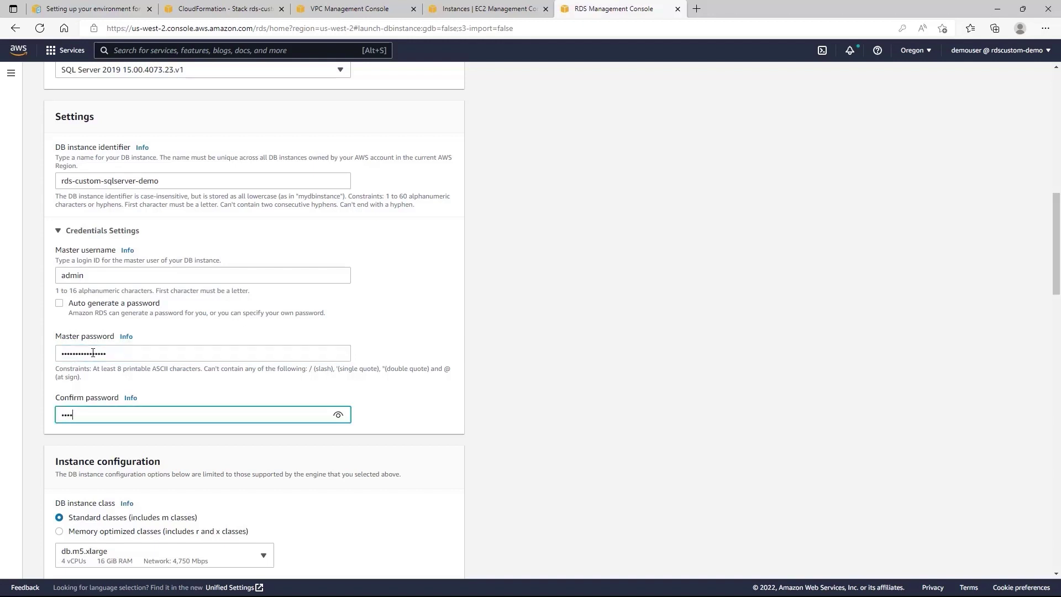
{"action": "type", "text": "••"}
Choose rds-custom-sqlserver-demo-vpc, keep its db-subnet-group, and set Public access to No.
{"action": "scroll", "coordinate": [102, 353], "scroll_direction": "down", "scroll_amount": 1}
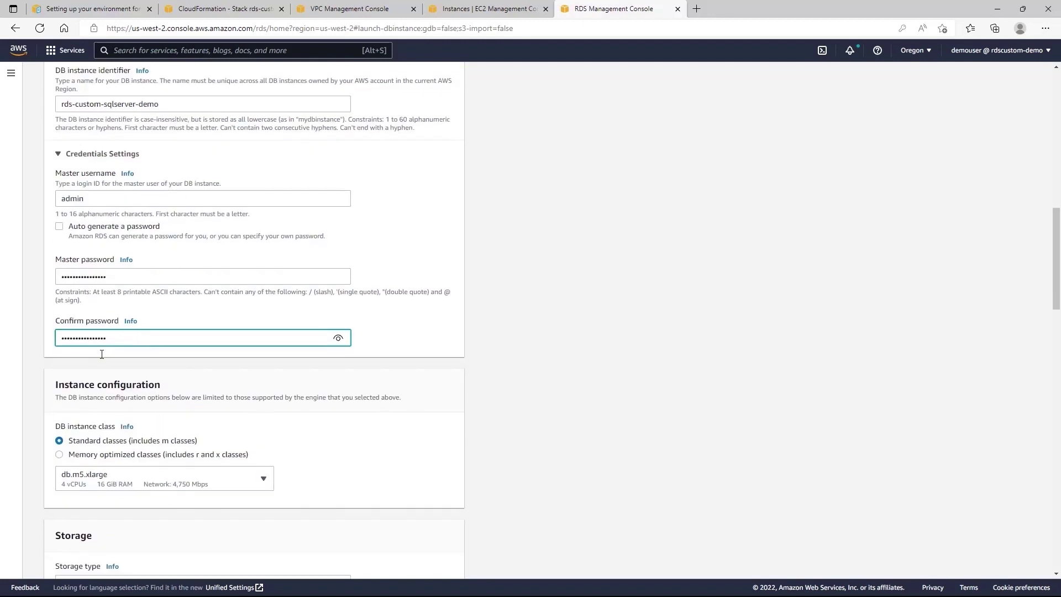
{"action": "scroll", "coordinate": [103, 332], "scroll_direction": "down", "scroll_amount": 4}
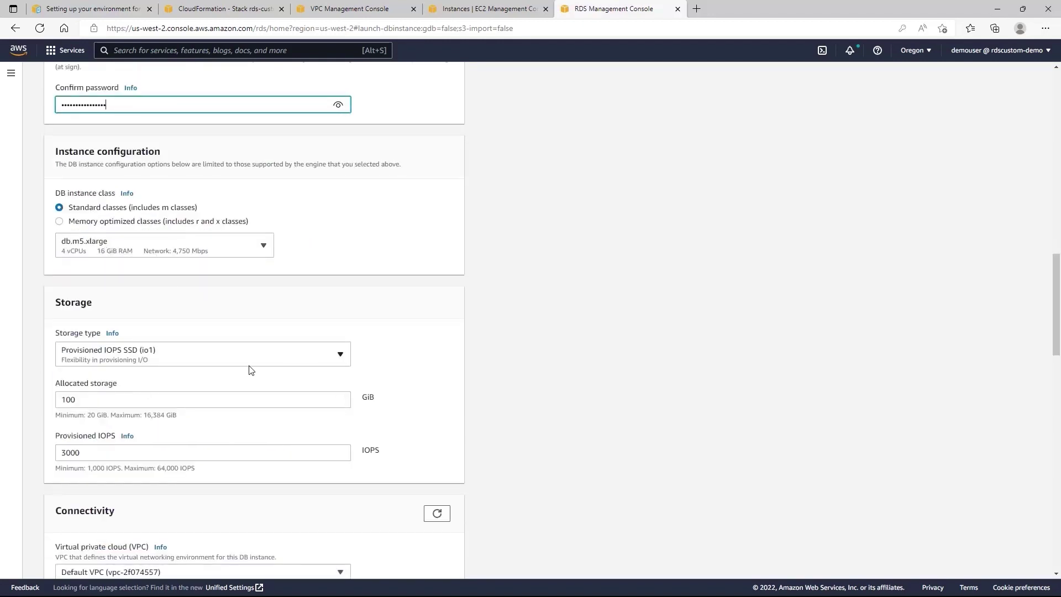
{"action": "scroll", "coordinate": [149, 367], "scroll_direction": "down", "scroll_amount": 1}
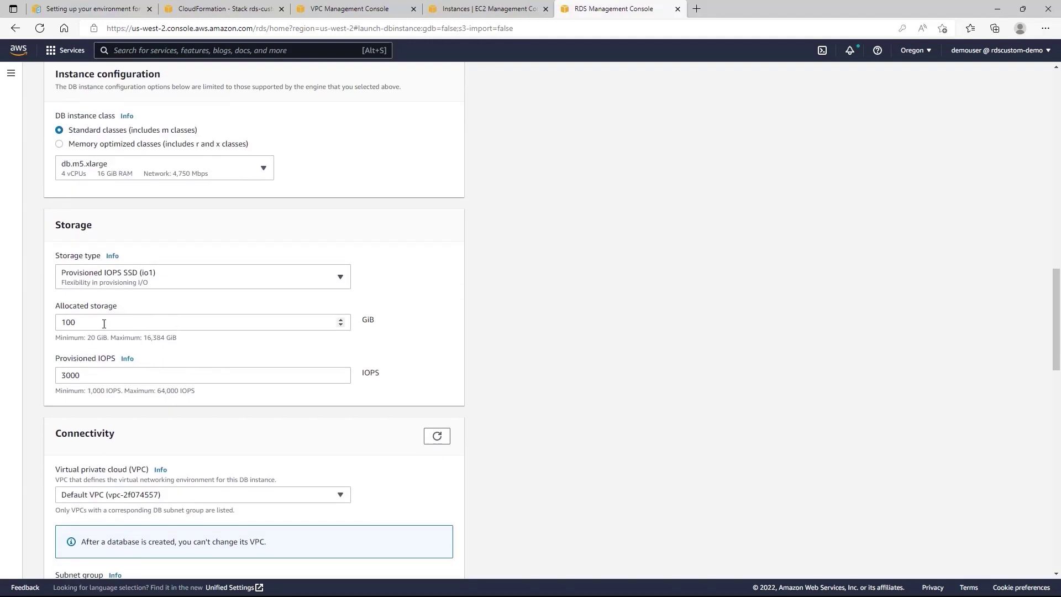
{"action": "scroll", "coordinate": [95, 323], "scroll_direction": "down", "scroll_amount": 2}
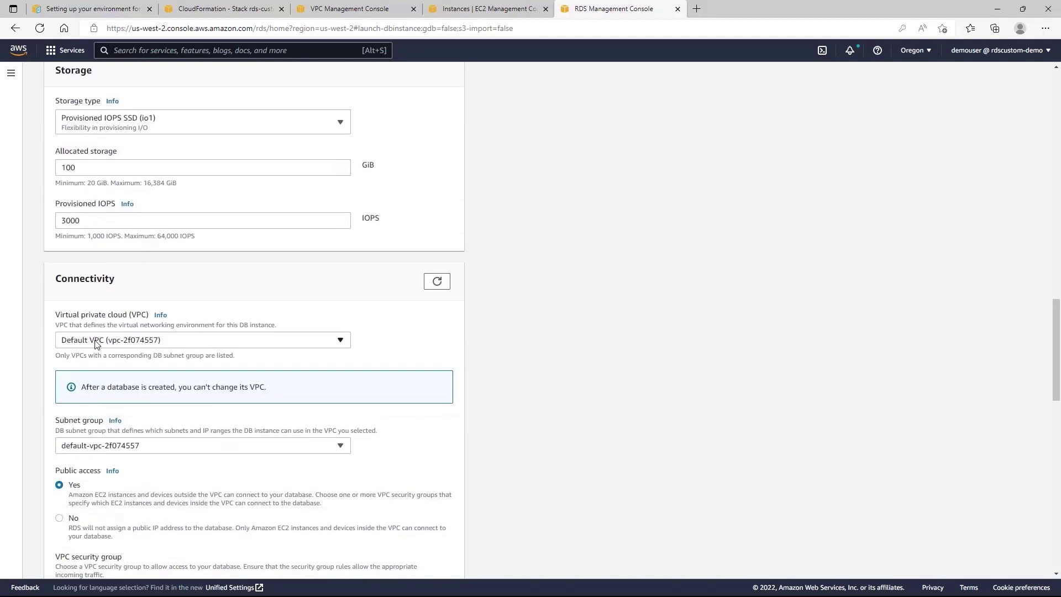
{"action": "left_click", "coordinate": [116, 340]}
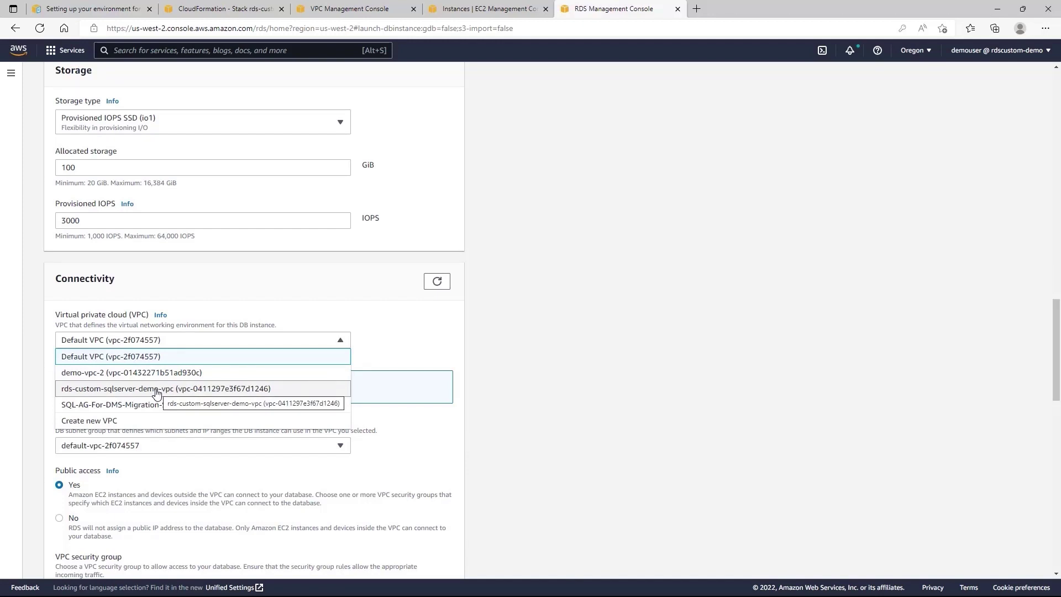
{"action": "left_click", "coordinate": [157, 389]}
{"action": "scroll", "coordinate": [164, 351], "scroll_direction": "down", "scroll_amount": 3}
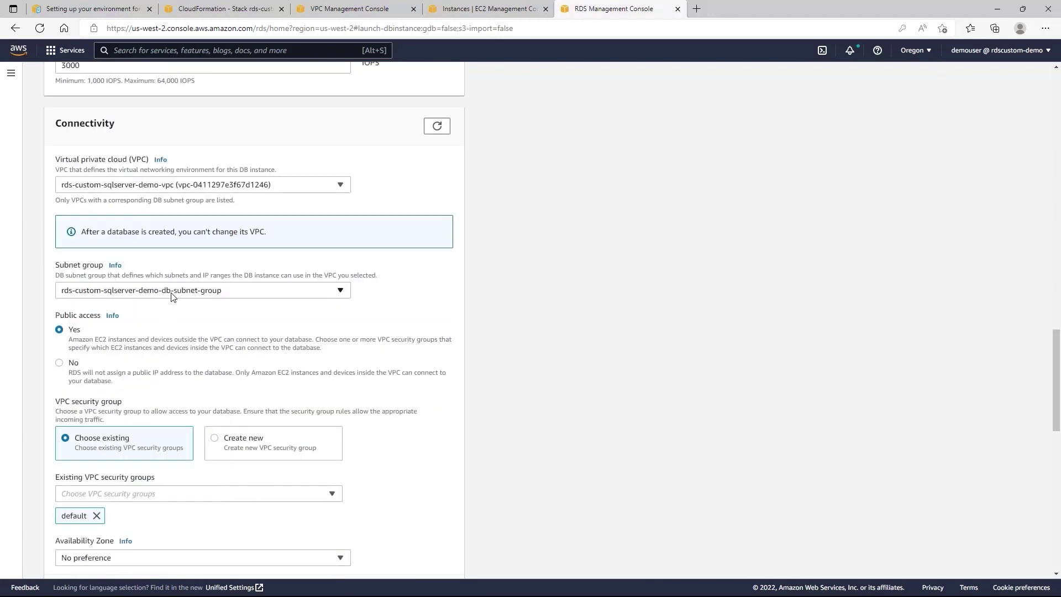
{"action": "left_click", "coordinate": [173, 297]}
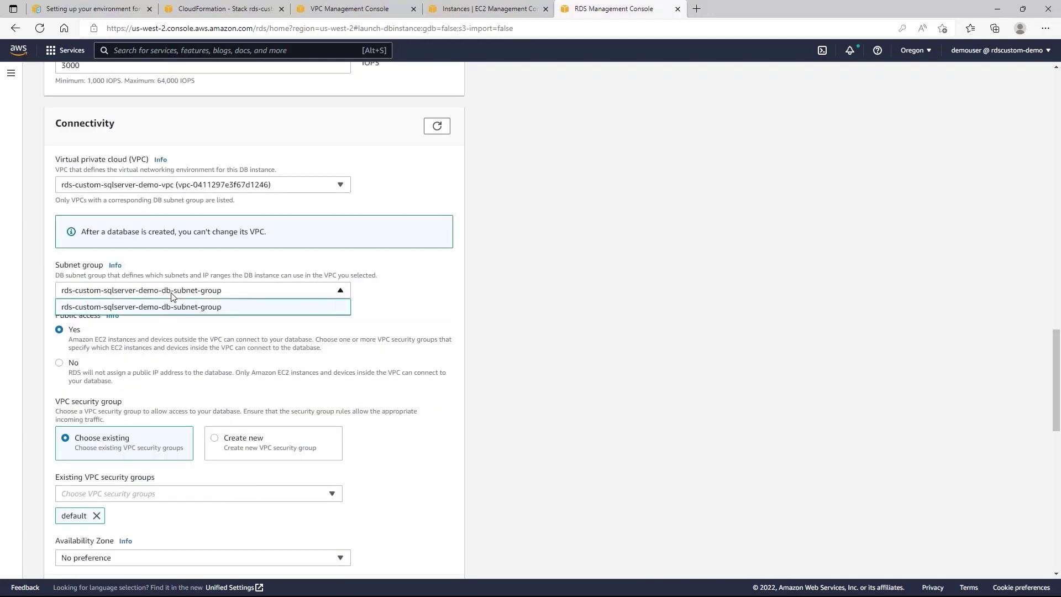
{"action": "left_click", "coordinate": [175, 294]}
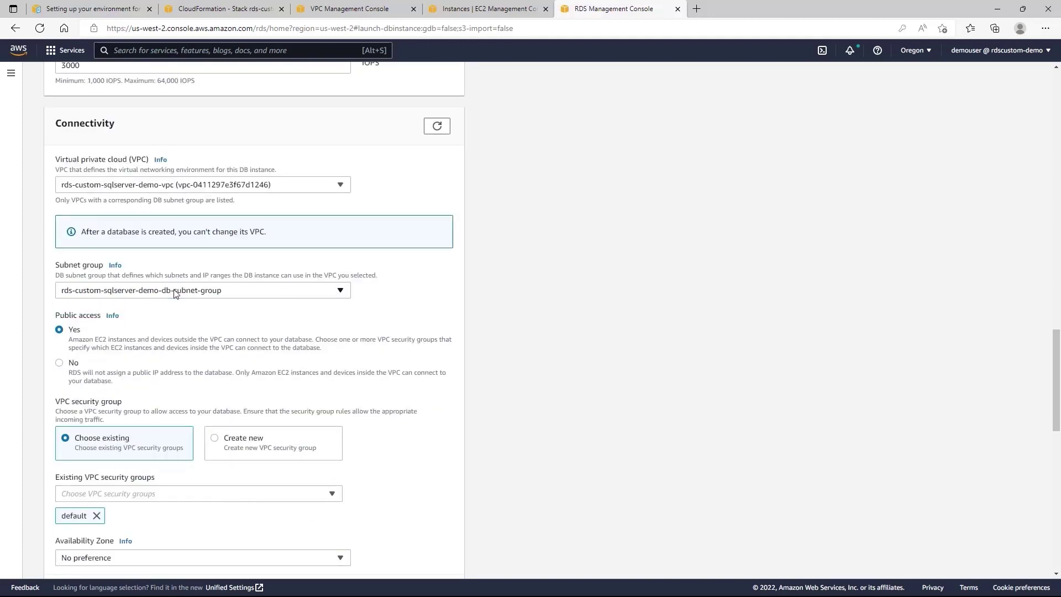
{"action": "scroll", "coordinate": [161, 317], "scroll_direction": "down", "scroll_amount": 1}
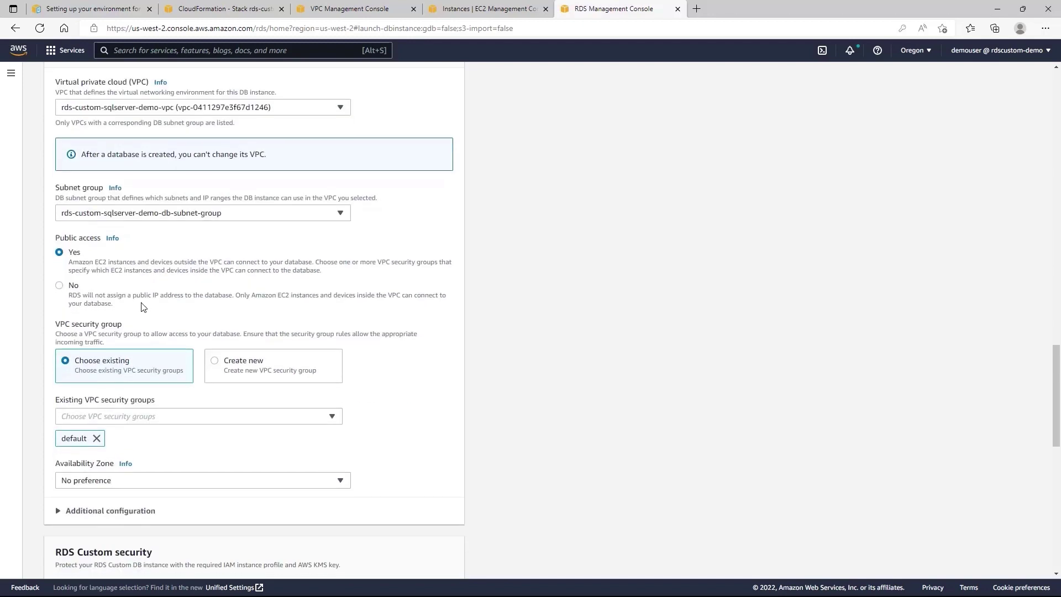
{"action": "left_click", "coordinate": [59, 286]}
Replace the default security group with rds-custom-instance-sg and choose zone us-west-2a.
{"action": "scroll", "coordinate": [209, 317], "scroll_direction": "down", "scroll_amount": 1}
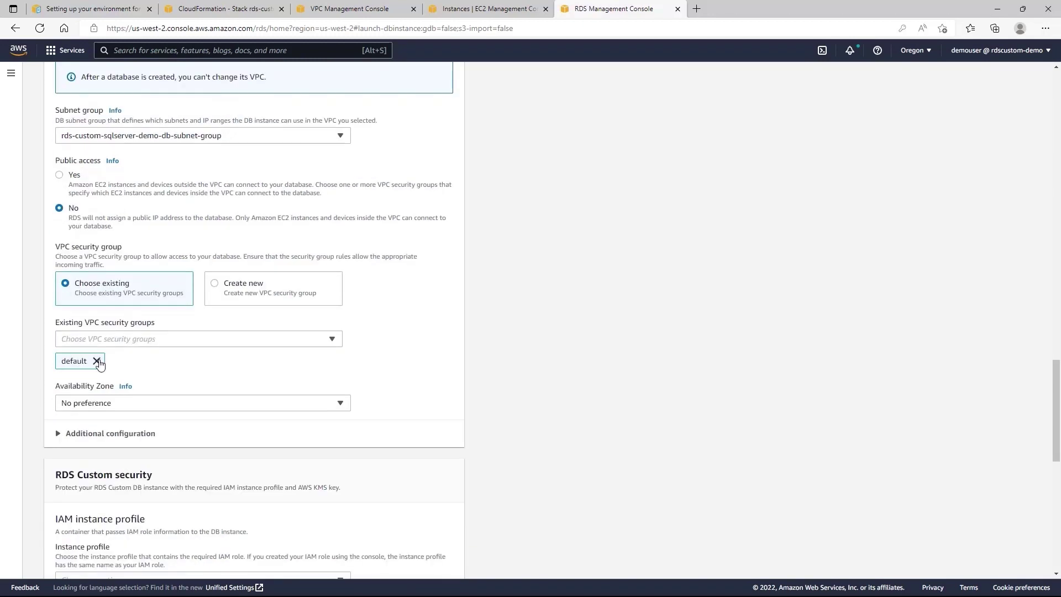
{"action": "left_click", "coordinate": [96, 360]}
{"action": "left_click", "coordinate": [132, 343]}
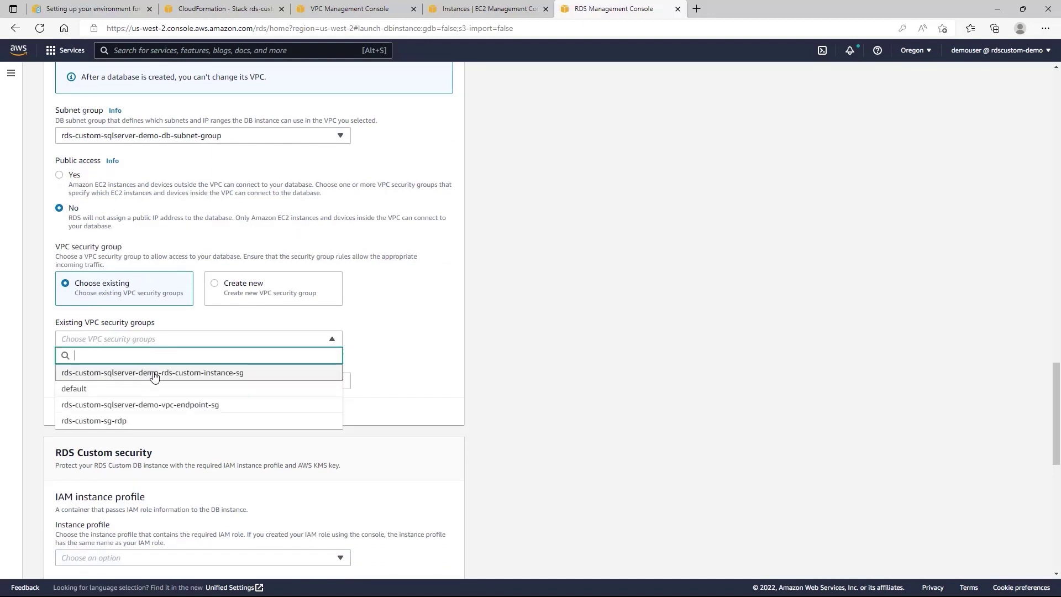
{"action": "left_click", "coordinate": [193, 376]}
{"action": "left_click", "coordinate": [423, 373]}
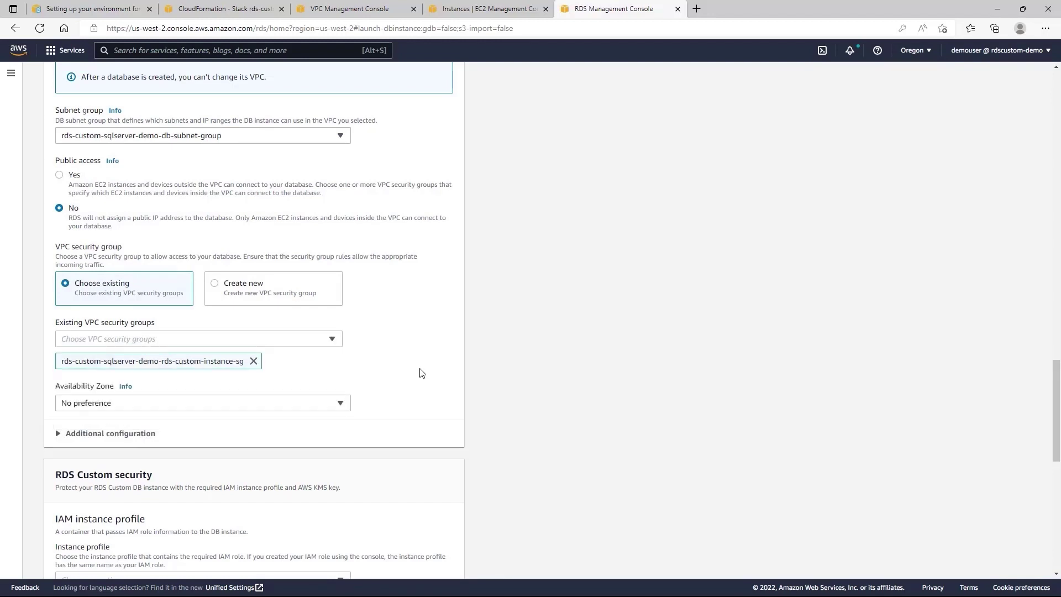
{"action": "scroll", "coordinate": [272, 389], "scroll_direction": "down", "scroll_amount": 2}
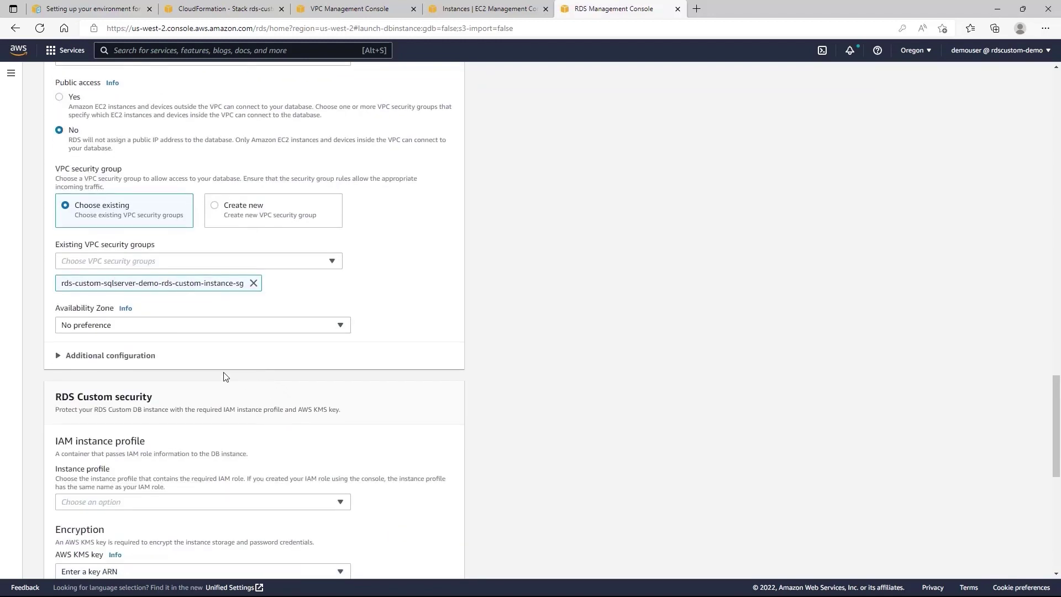
{"action": "left_click", "coordinate": [128, 327]}
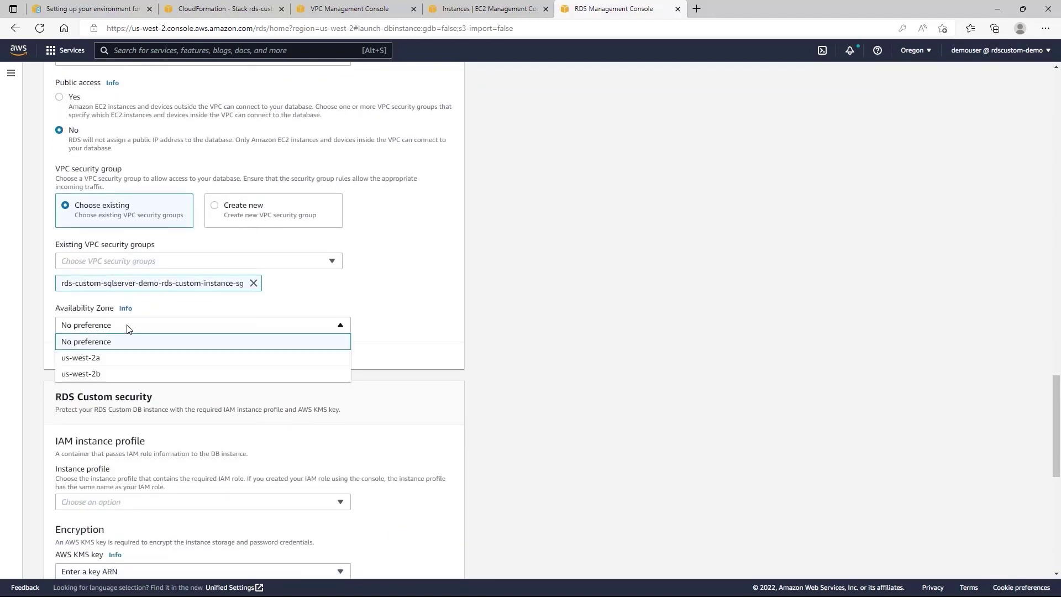
{"action": "left_click", "coordinate": [114, 358]}
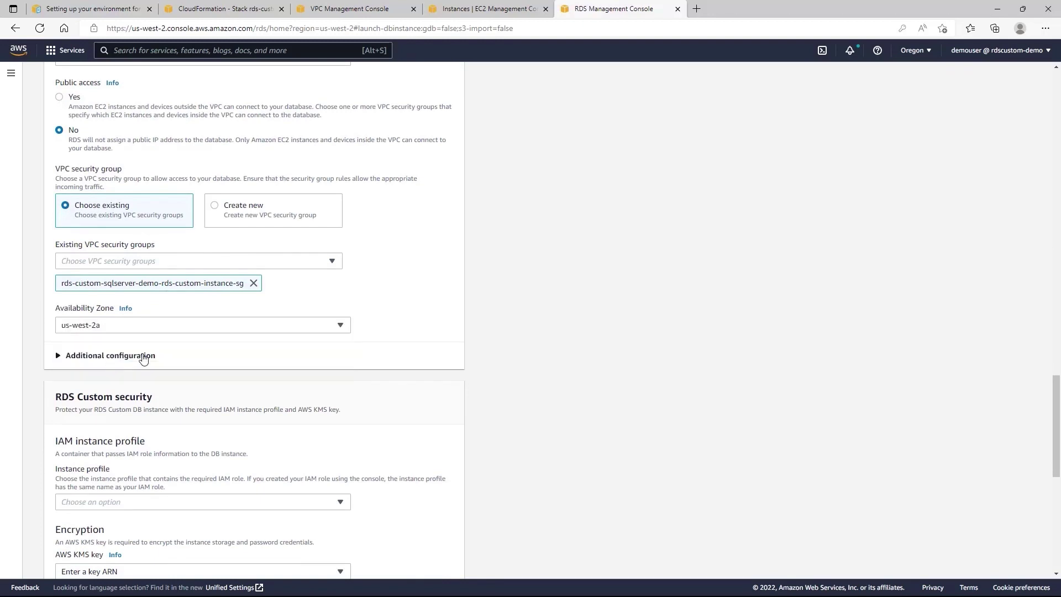
Pick the AWSRDSCustom-rds-custom-sqlserver-demo-us-west-2 profile and rds-custom-sqlserver-demo-kms-key, then create the database.
{"action": "scroll", "coordinate": [543, 352], "scroll_direction": "down", "scroll_amount": 3}
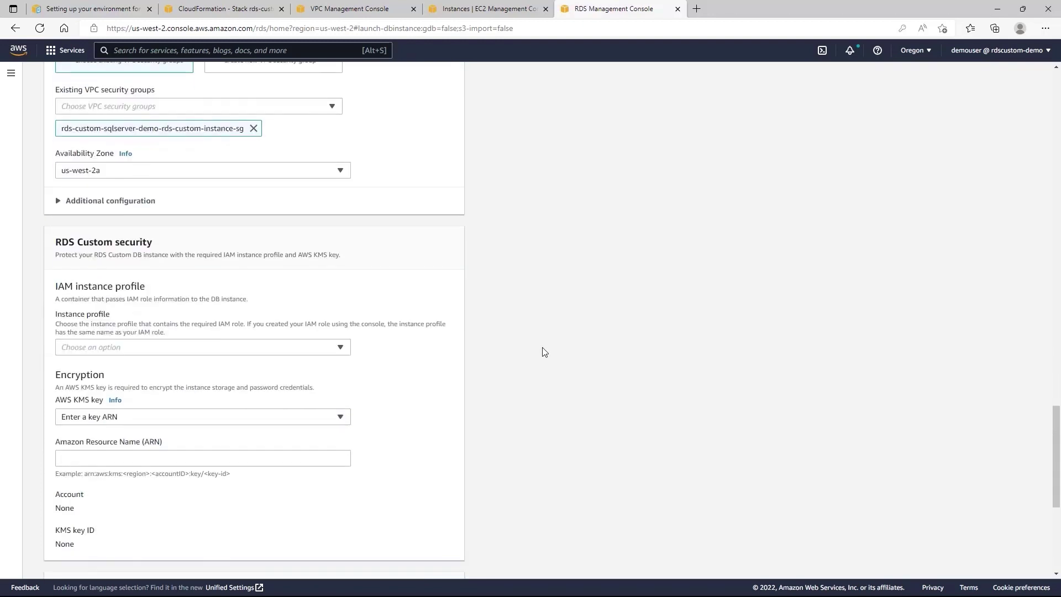
{"action": "left_click", "coordinate": [78, 201]}
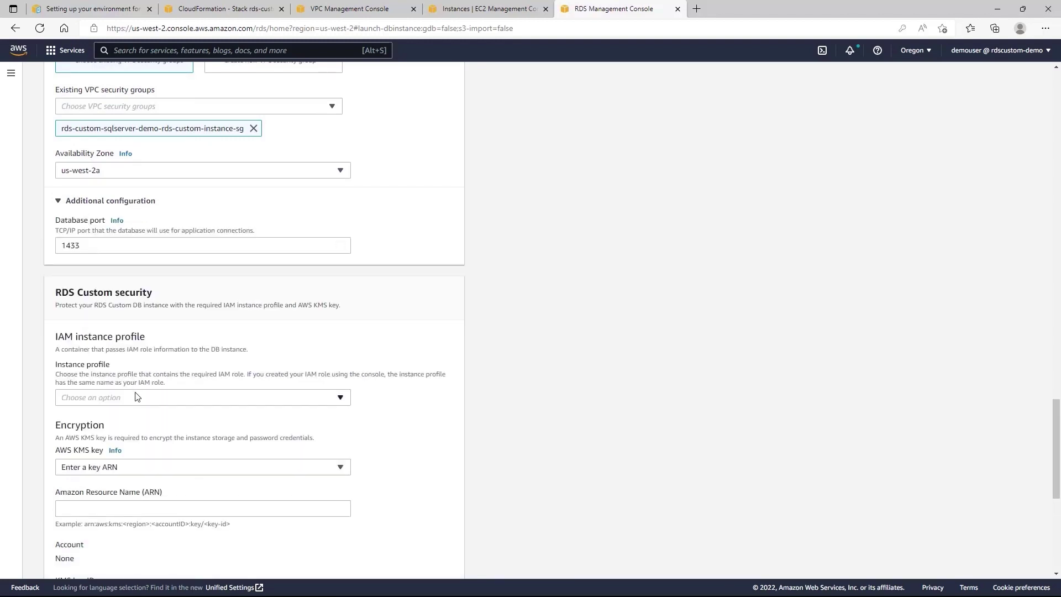
{"action": "scroll", "coordinate": [137, 396], "scroll_direction": "down", "scroll_amount": 1}
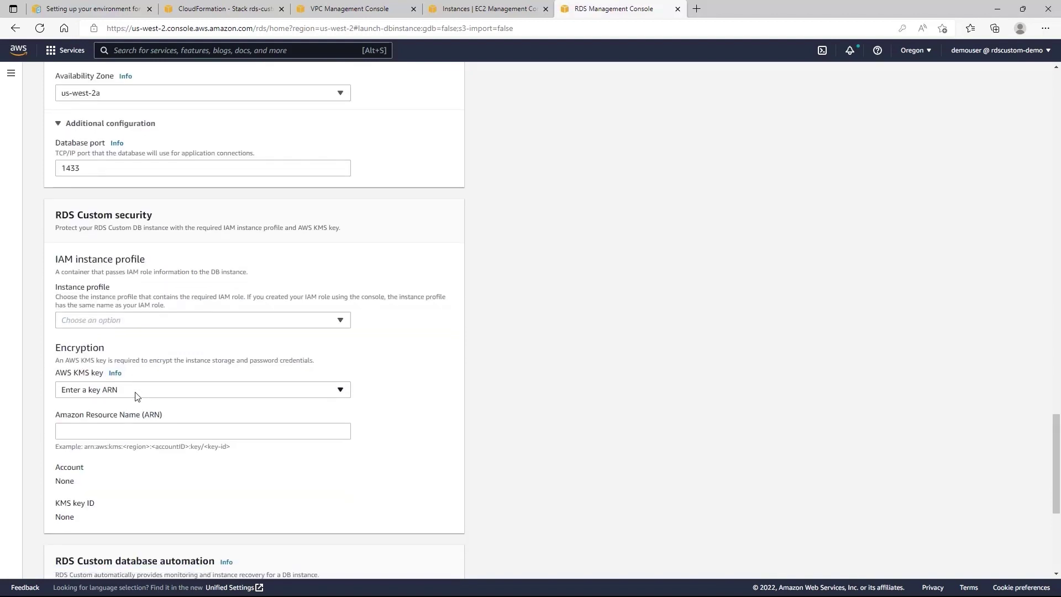
{"action": "left_click", "coordinate": [137, 320]}
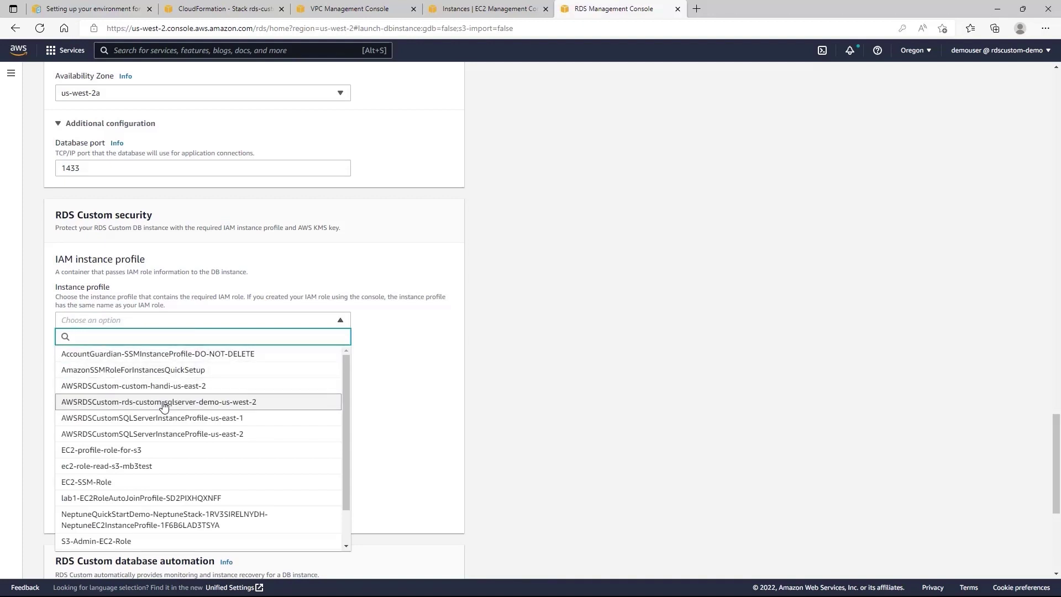
{"action": "left_click", "coordinate": [218, 403]}
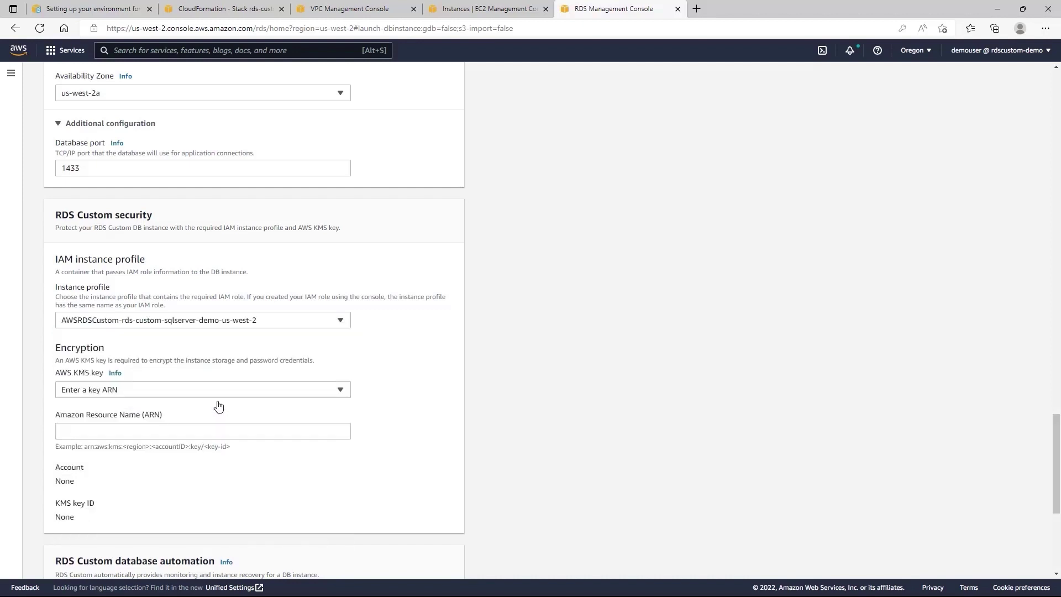
{"action": "left_click", "coordinate": [137, 393]}
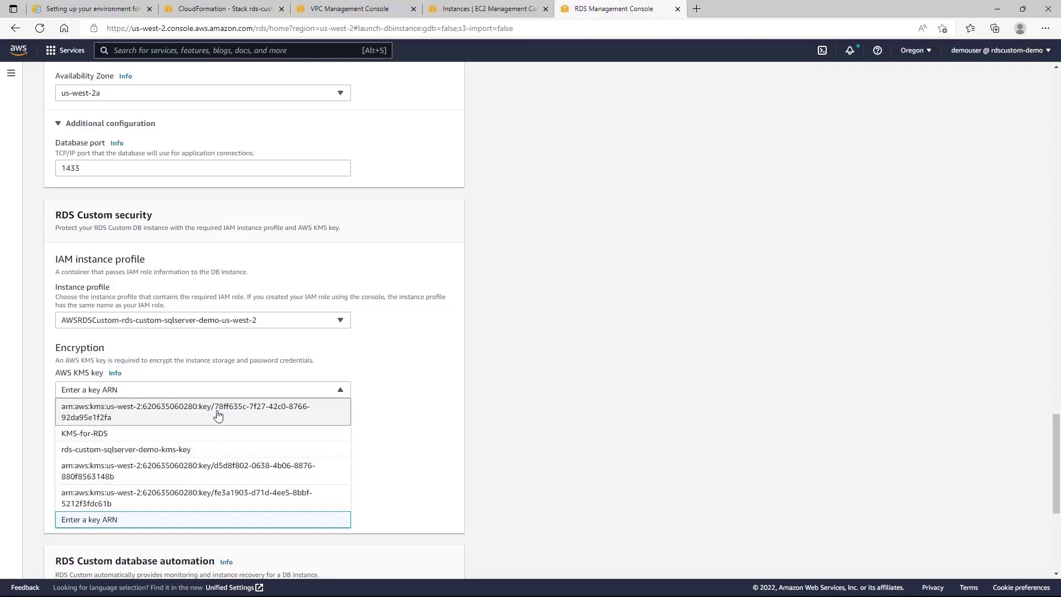
{"action": "left_click", "coordinate": [197, 453]}
{"action": "scroll", "coordinate": [296, 432], "scroll_direction": "down", "scroll_amount": 5}
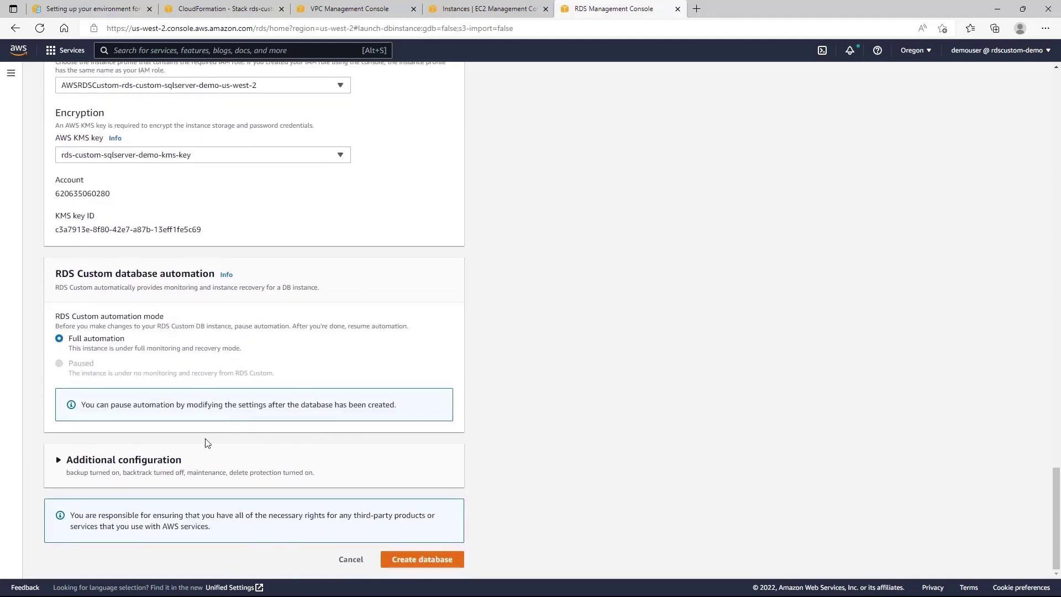
{"action": "left_click", "coordinate": [432, 561]}
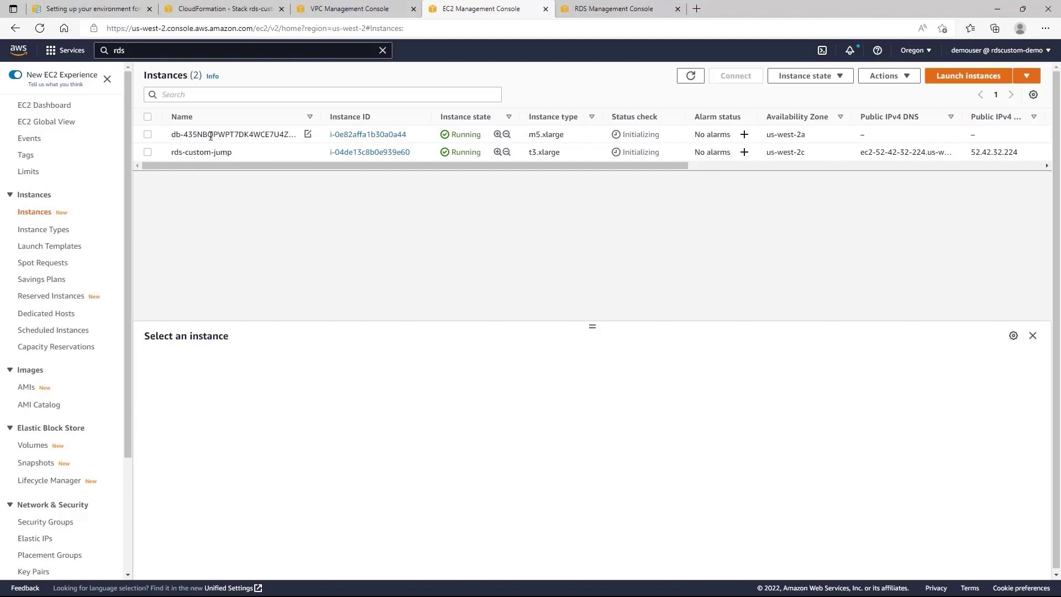
Inspect the new database's EC2 host and the rds-custom-jump instance in the EC2 list.
{"action": "left_click", "coordinate": [288, 131]}
{"action": "left_click_drag", "start_coordinate": [320, 116], "coordinate": [363, 117]}
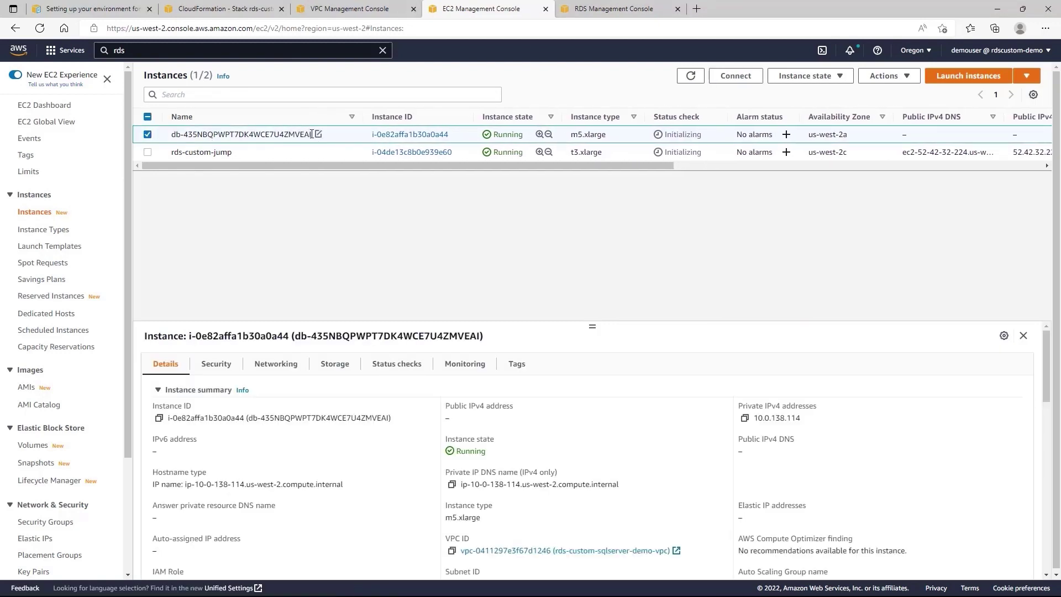
{"action": "left_click_drag", "start_coordinate": [311, 135], "coordinate": [176, 137]}
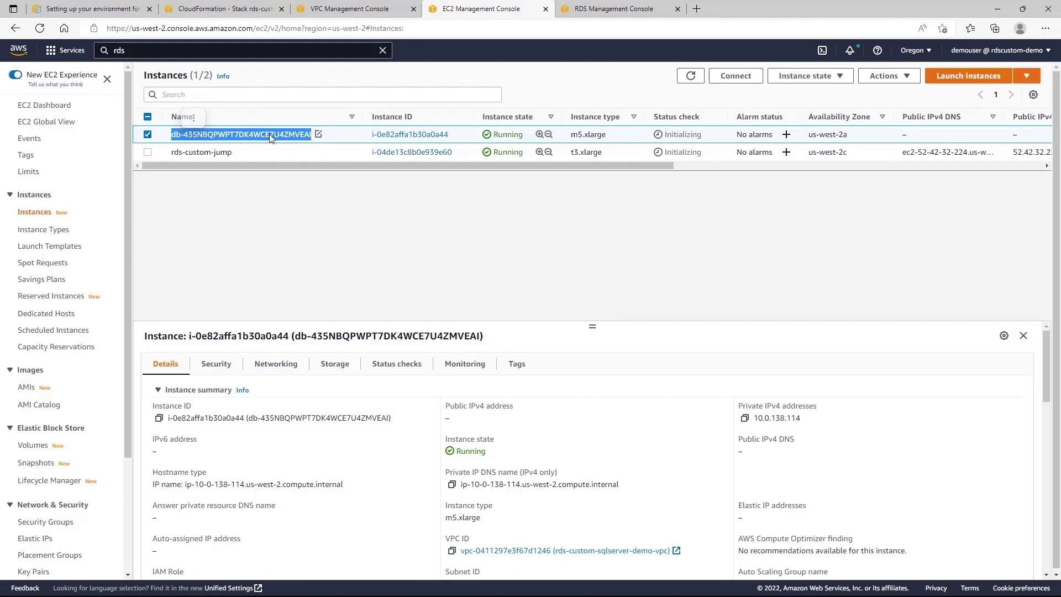
{"action": "left_click", "coordinate": [266, 221]}
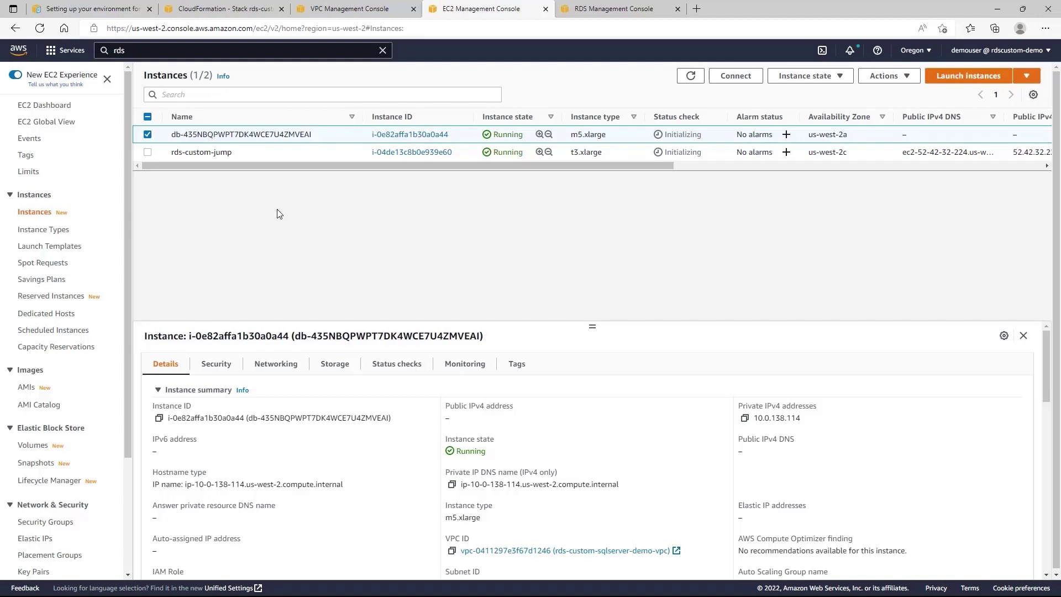
{"action": "left_click", "coordinate": [221, 154]}
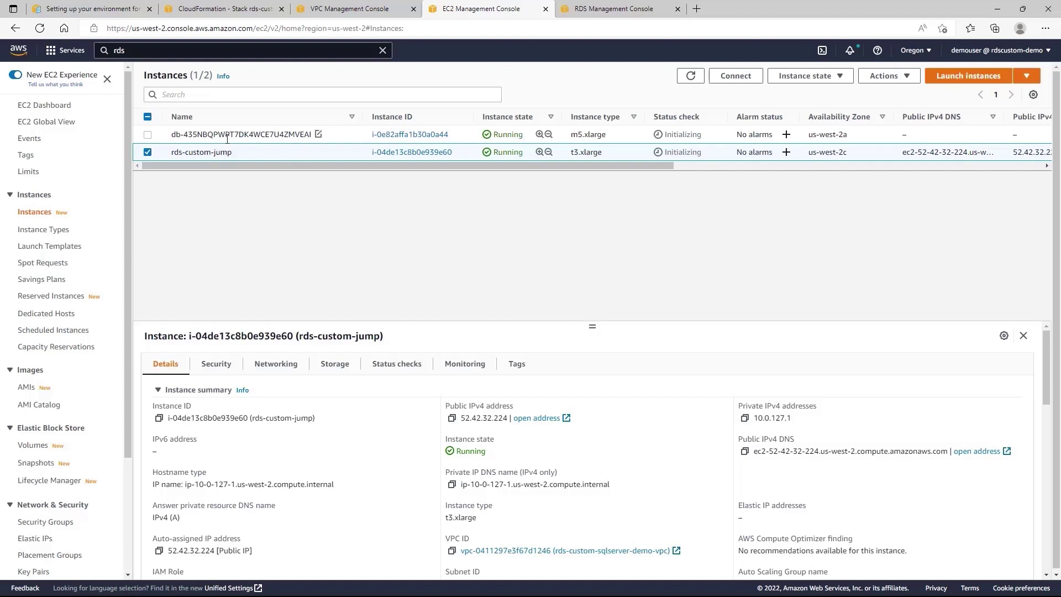
Confirm the database shows Backing-up in RDS, then review the renamed host and jump instances.
{"action": "key", "text": "ctrl+Tab"}
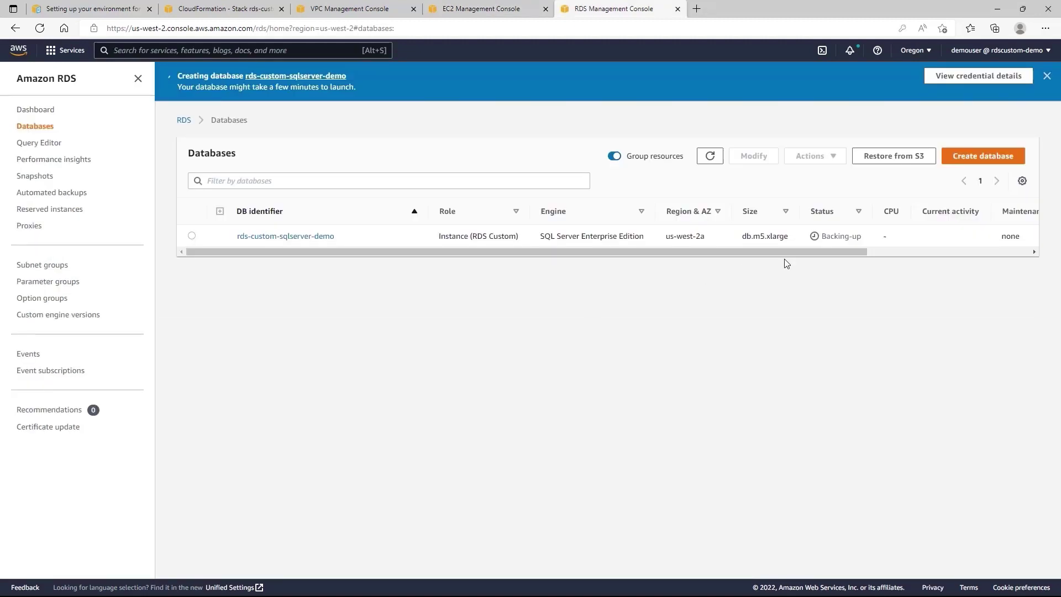
{"action": "left_click_drag", "start_coordinate": [824, 236], "coordinate": [861, 241]}
{"action": "left_click", "coordinate": [551, 127]}
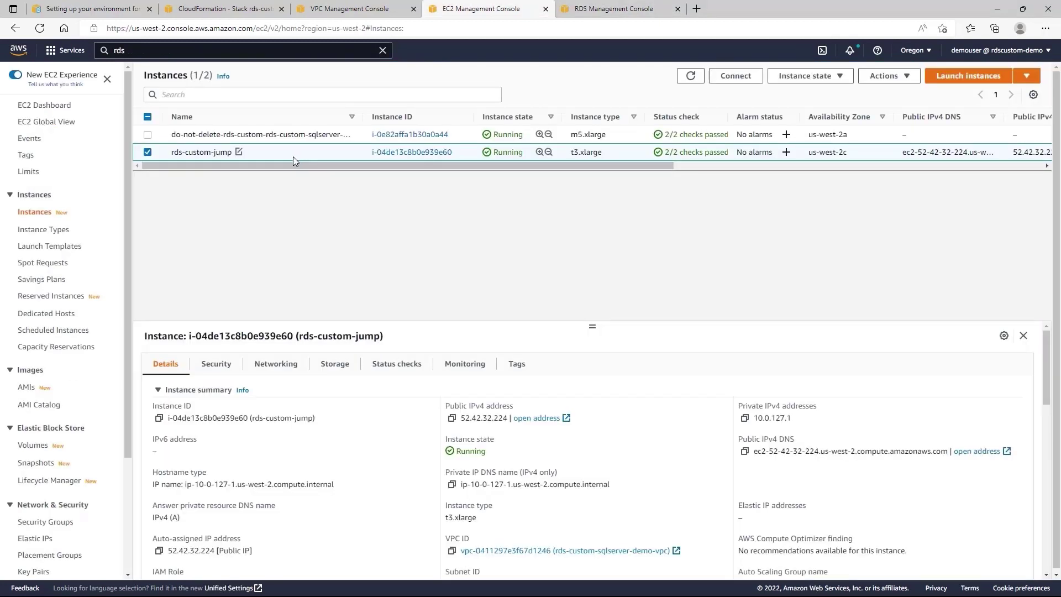
{"action": "left_click", "coordinate": [287, 134]}
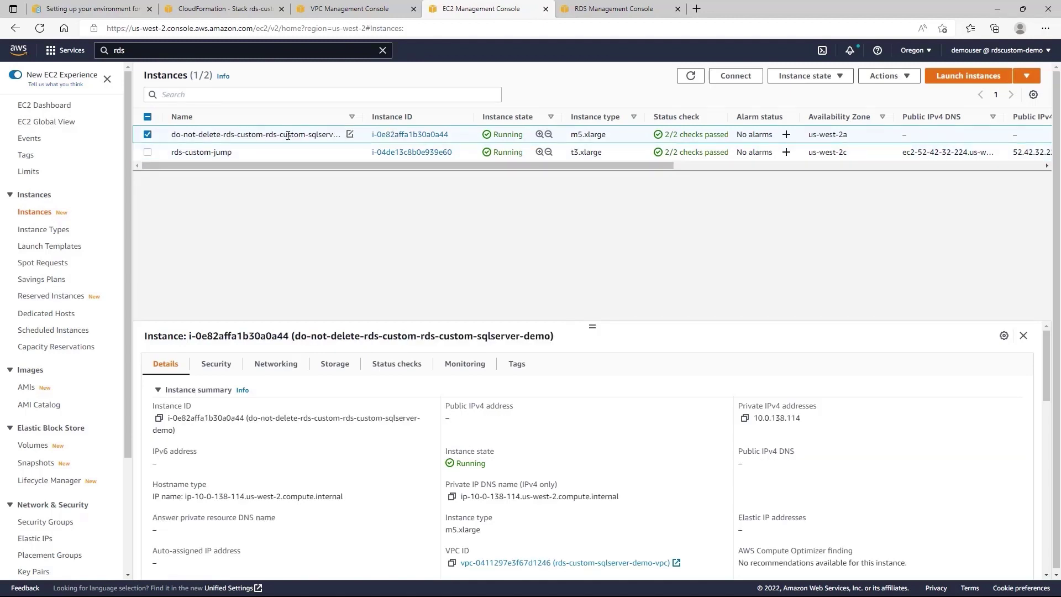
{"action": "left_click", "coordinate": [288, 152]}
Decrypt the jump host's Windows password with the custom-sql-misgi-keypair-ore.pem key file.
{"action": "left_click", "coordinate": [736, 76]}
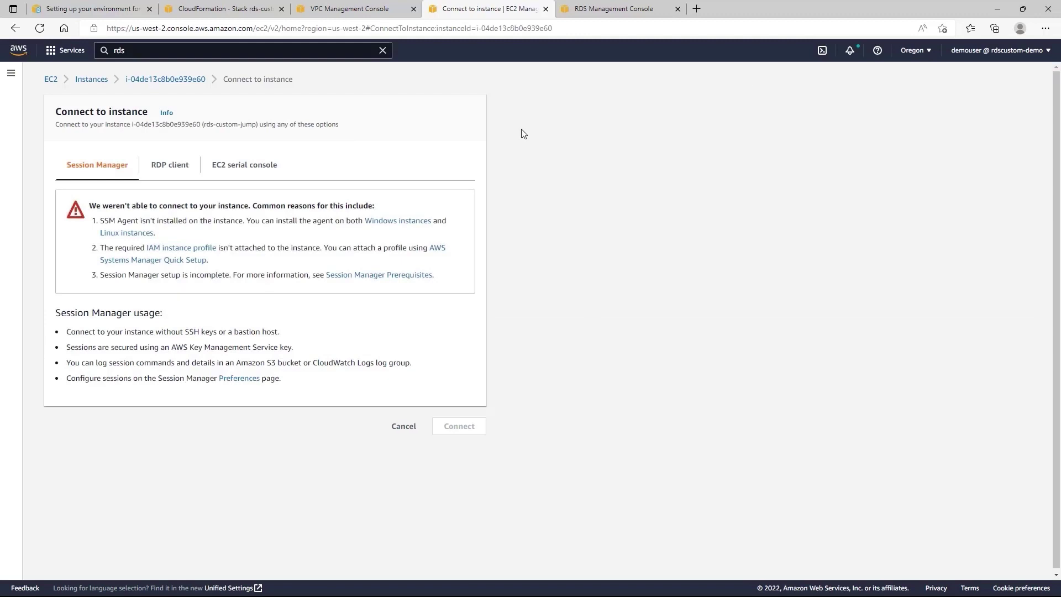
{"action": "left_click", "coordinate": [169, 165]}
{"action": "left_click", "coordinate": [128, 459]}
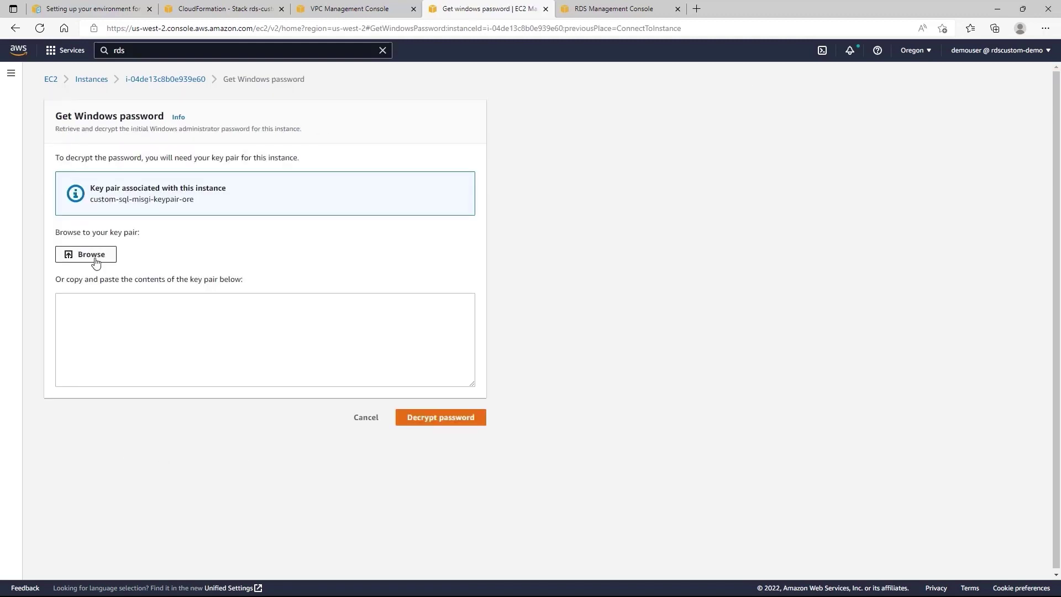
{"action": "left_click", "coordinate": [96, 261]}
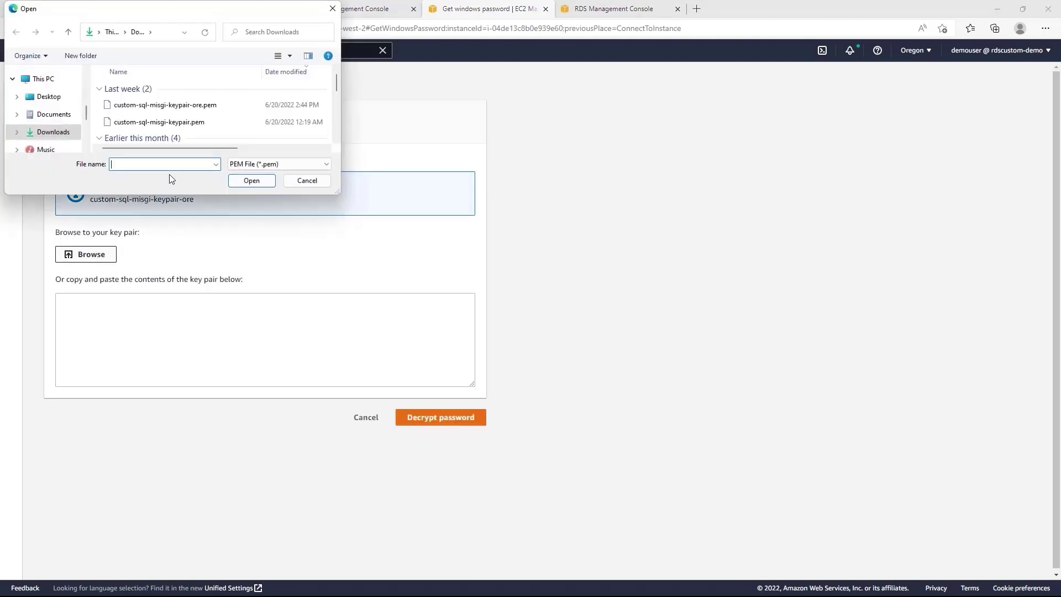
{"action": "left_click", "coordinate": [176, 105]}
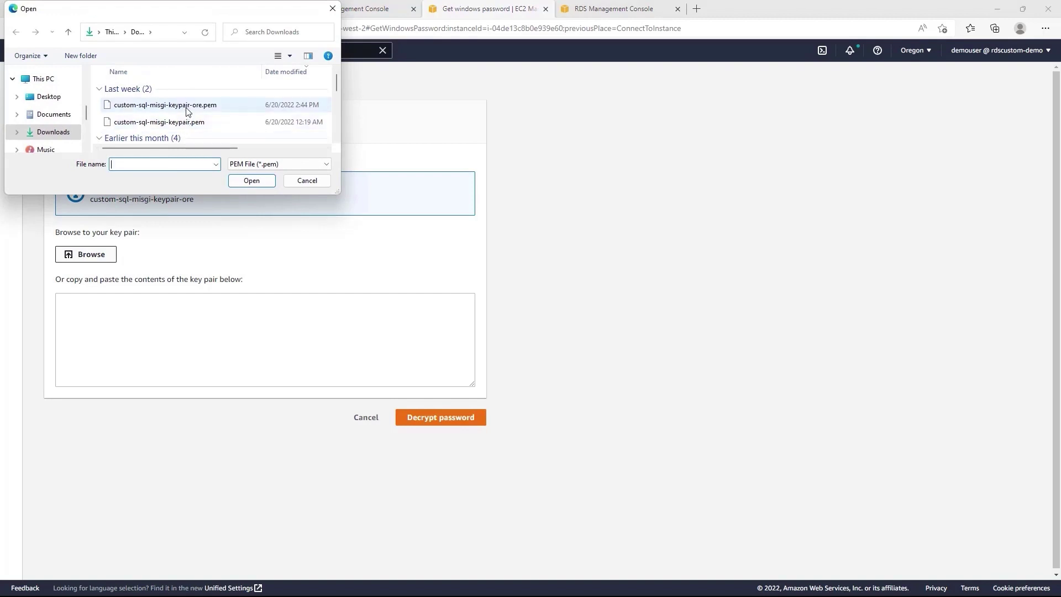
{"action": "left_click", "coordinate": [251, 181]}
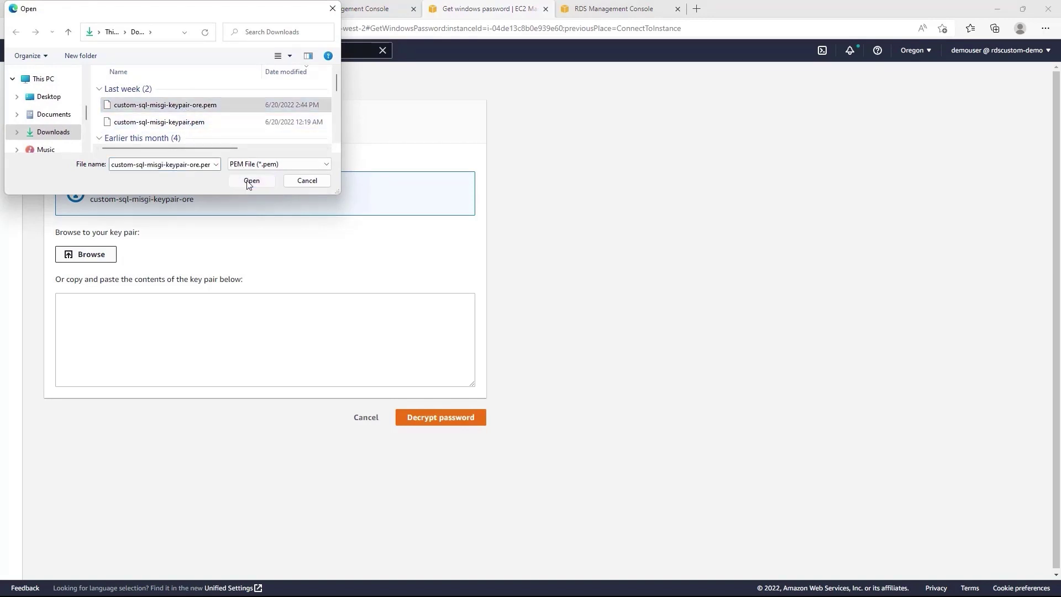
{"action": "left_click", "coordinate": [457, 452]}
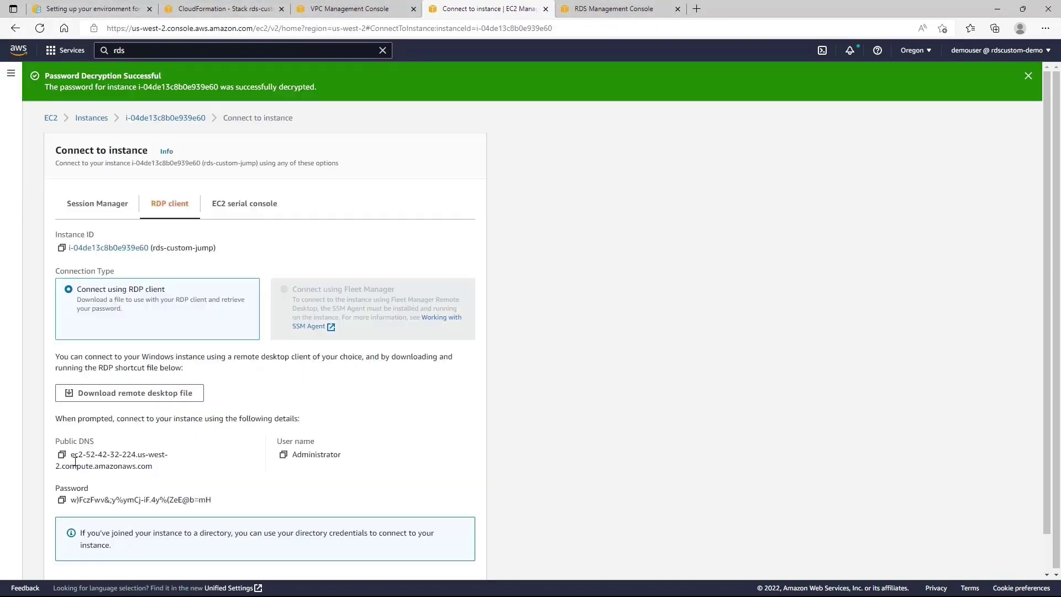
Copy the rds-custom-jump host's public DNS name.
{"action": "left_click_drag", "start_coordinate": [72, 456], "coordinate": [151, 466]}
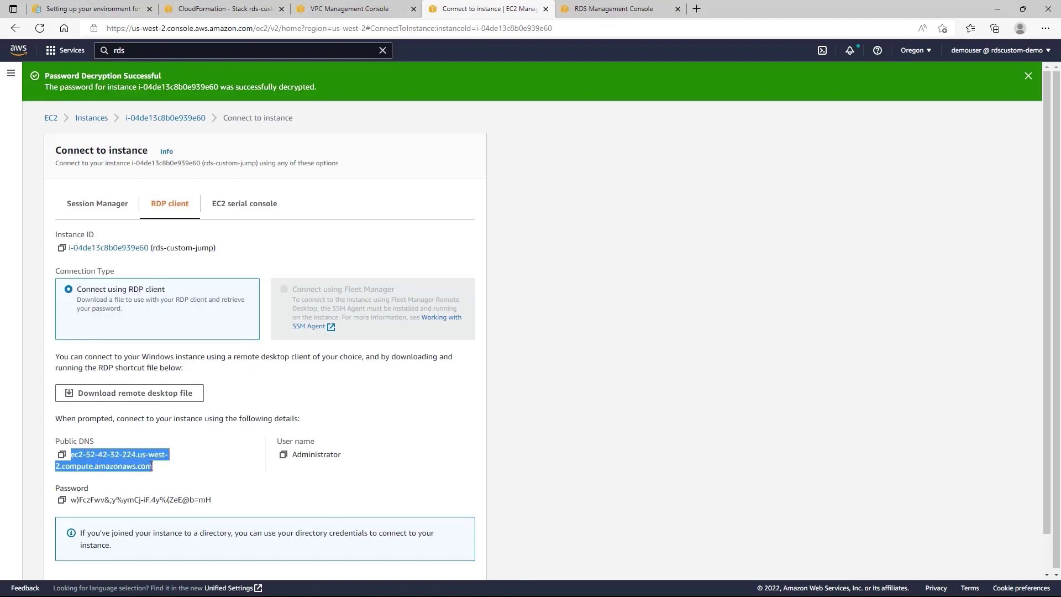
{"action": "right_click", "coordinate": [151, 466]}
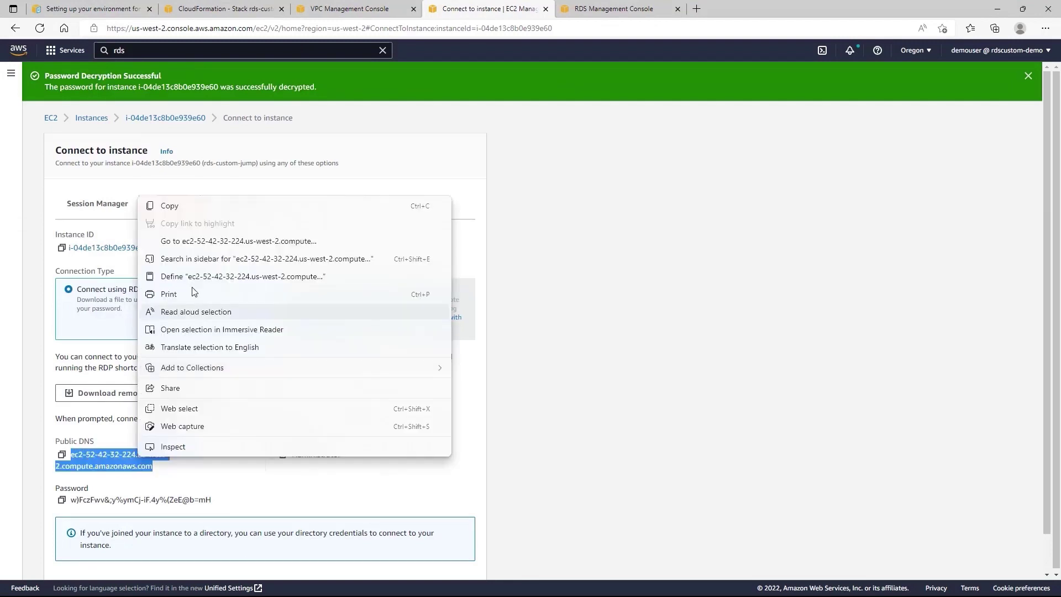
{"action": "left_click", "coordinate": [182, 210]}
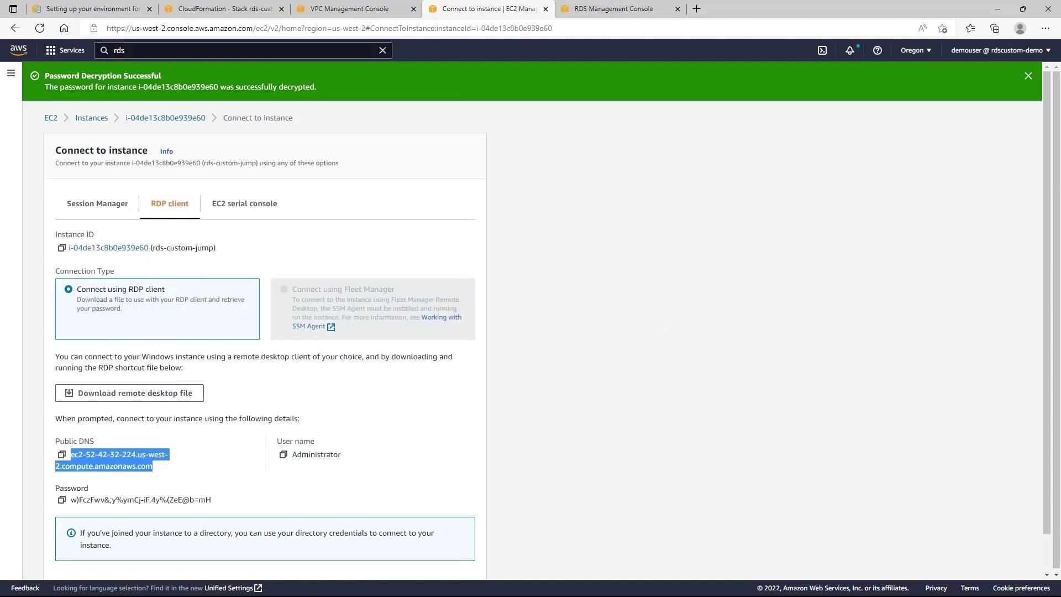
Start a Remote Desktop connection to the jump host's public DNS as administrator.
{"action": "key", "text": "ctrl+v"}
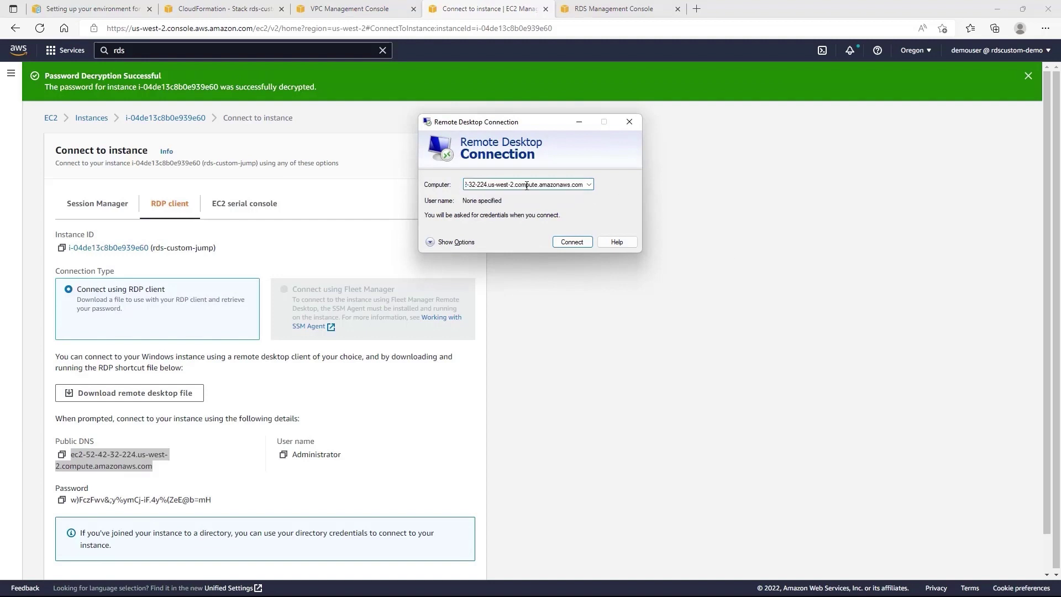
{"action": "left_click", "coordinate": [452, 244]}
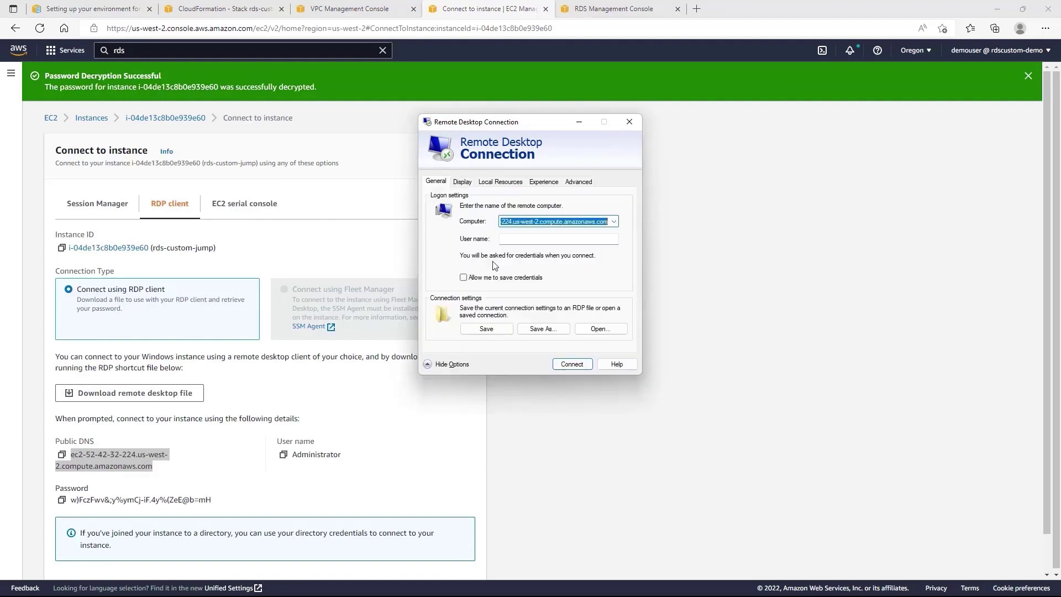
{"action": "left_click", "coordinate": [511, 239]}
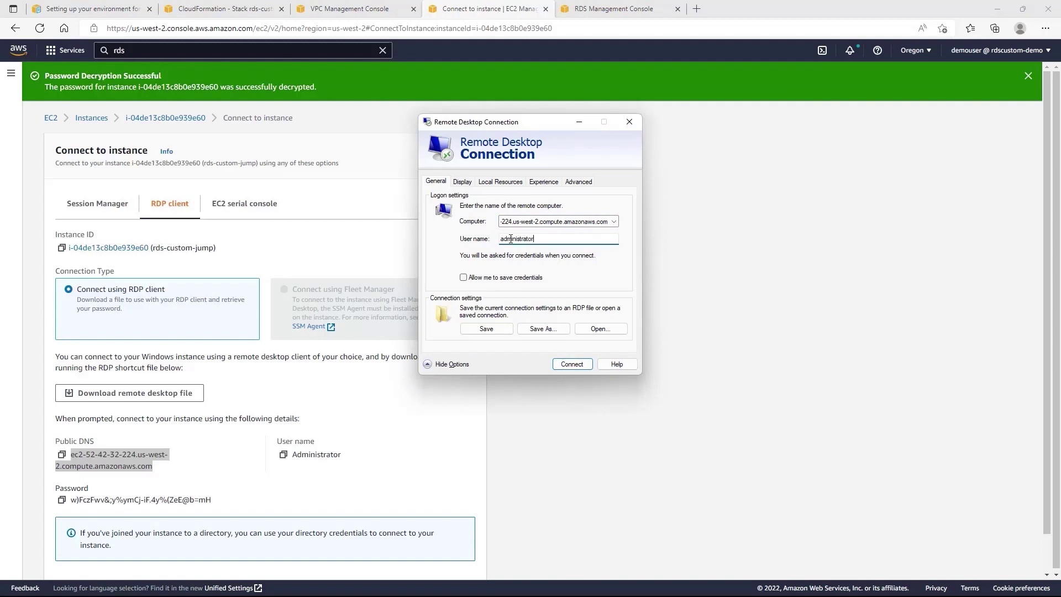
{"action": "left_click", "coordinate": [577, 365]}
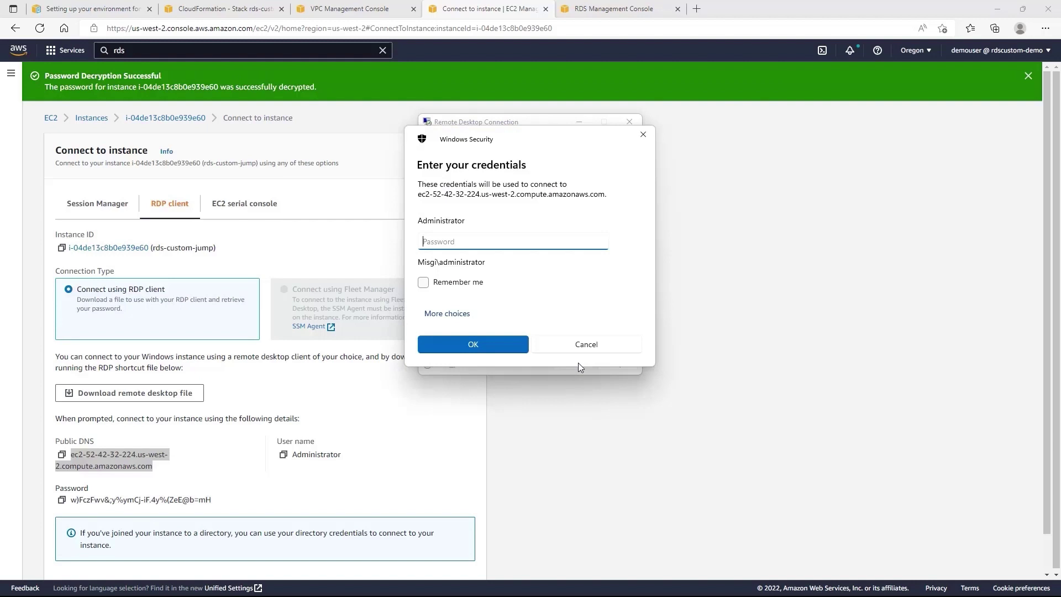
Log in with the decrypted administrator password, accept the certificate, and view the jump host's summary.
{"action": "left_click", "coordinate": [62, 501]}
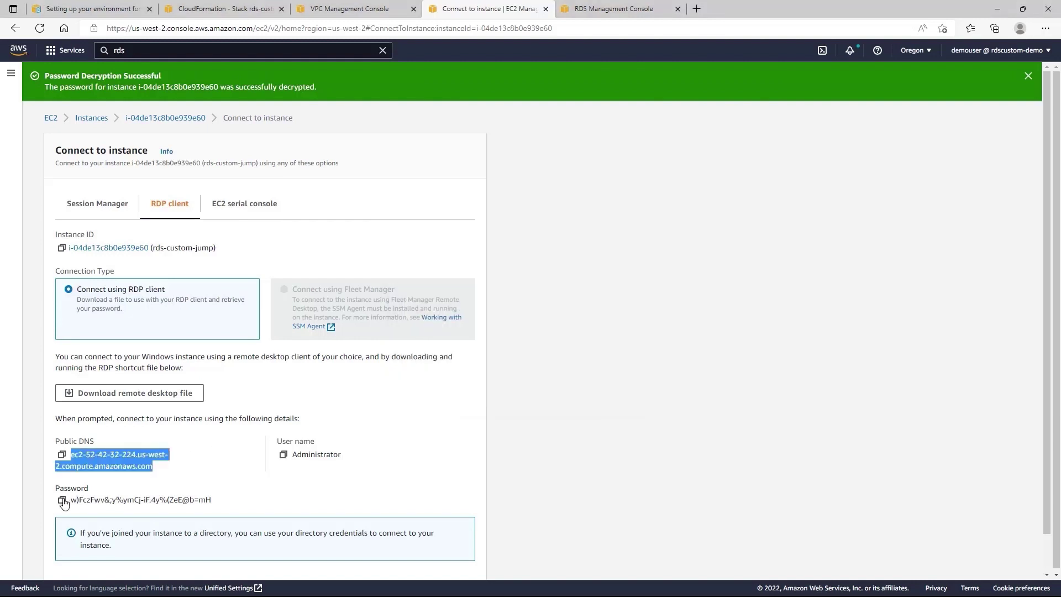
{"action": "left_click", "coordinate": [62, 501]}
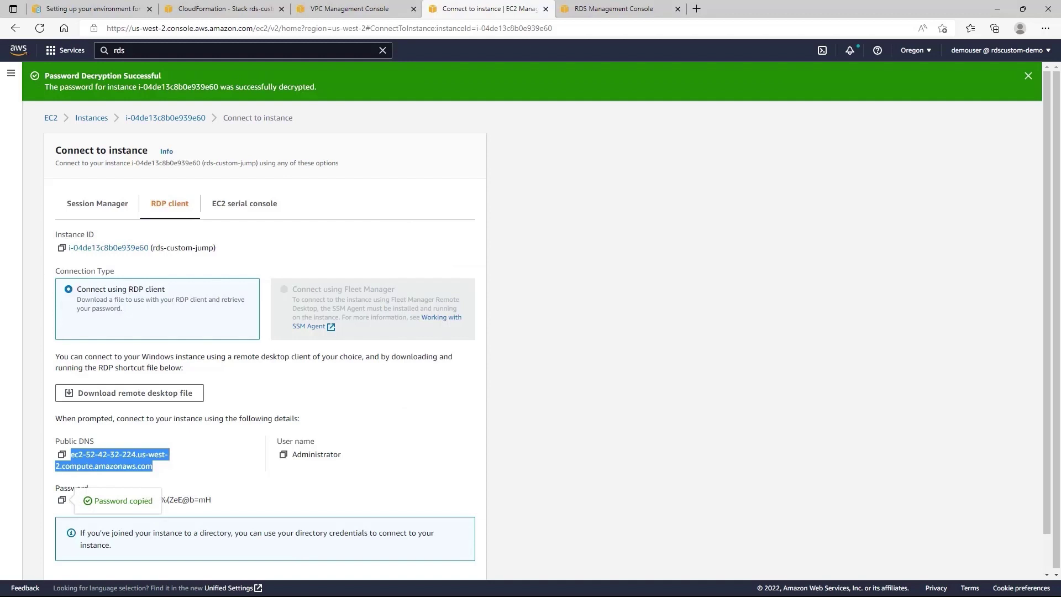
{"action": "key", "text": "alt+Tab"}
{"action": "key", "text": "ctrl+v"}
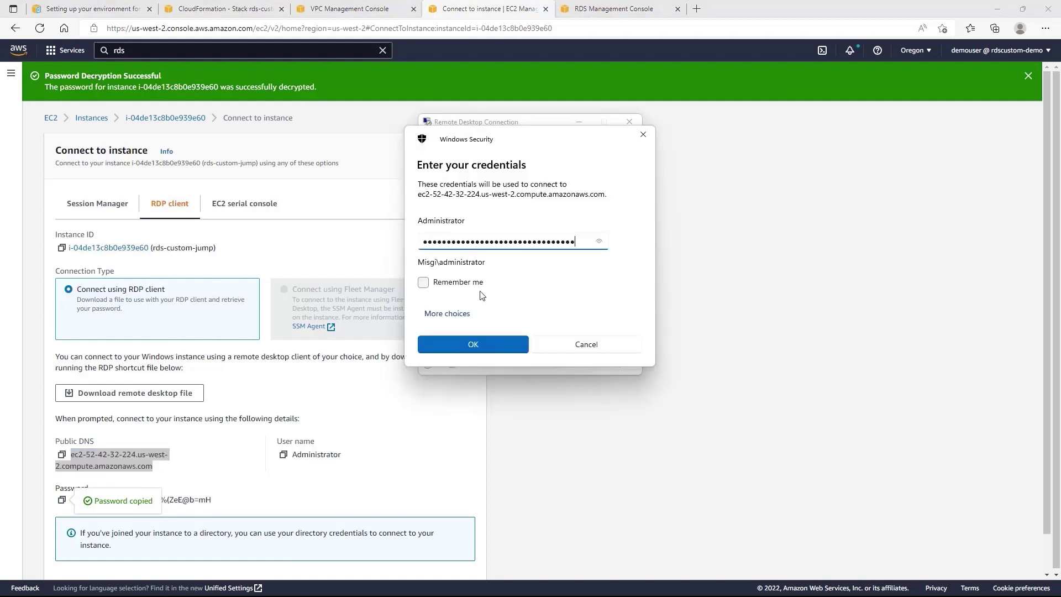
{"action": "left_click", "coordinate": [481, 338]}
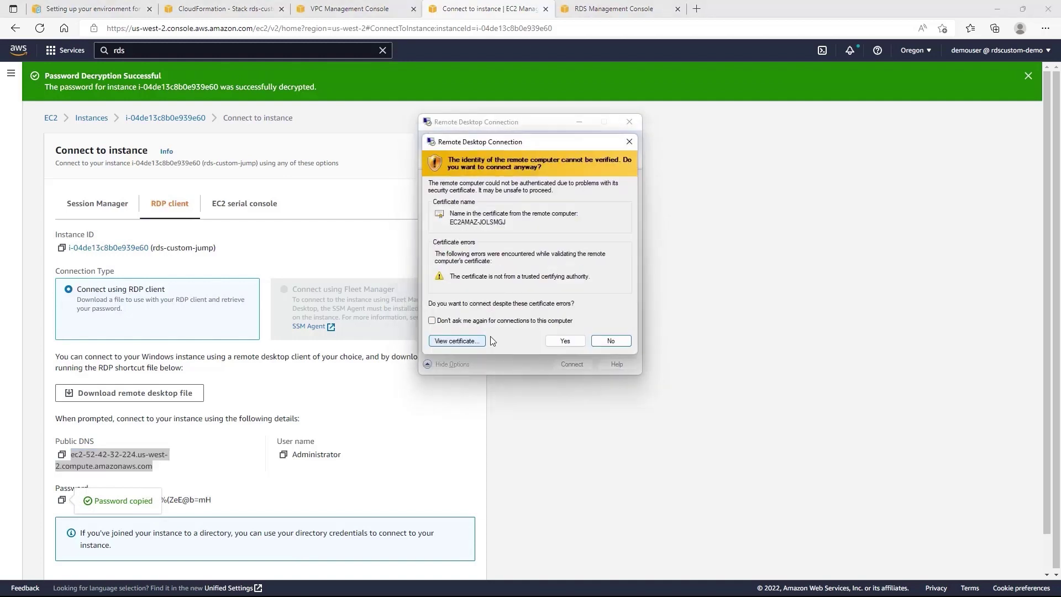
{"action": "left_click", "coordinate": [556, 339]}
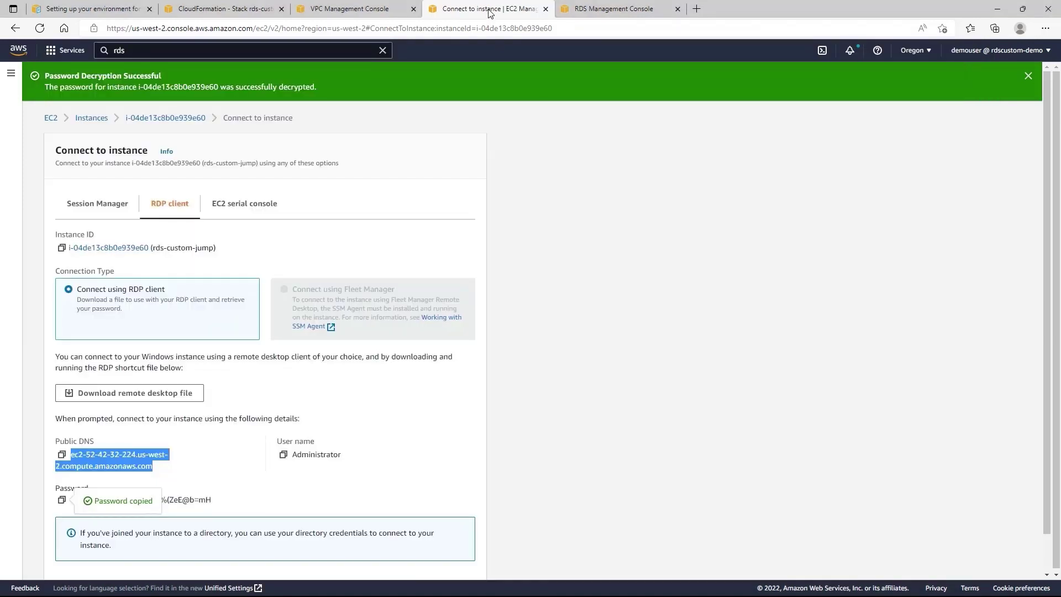
{"action": "left_click", "coordinate": [183, 120]}
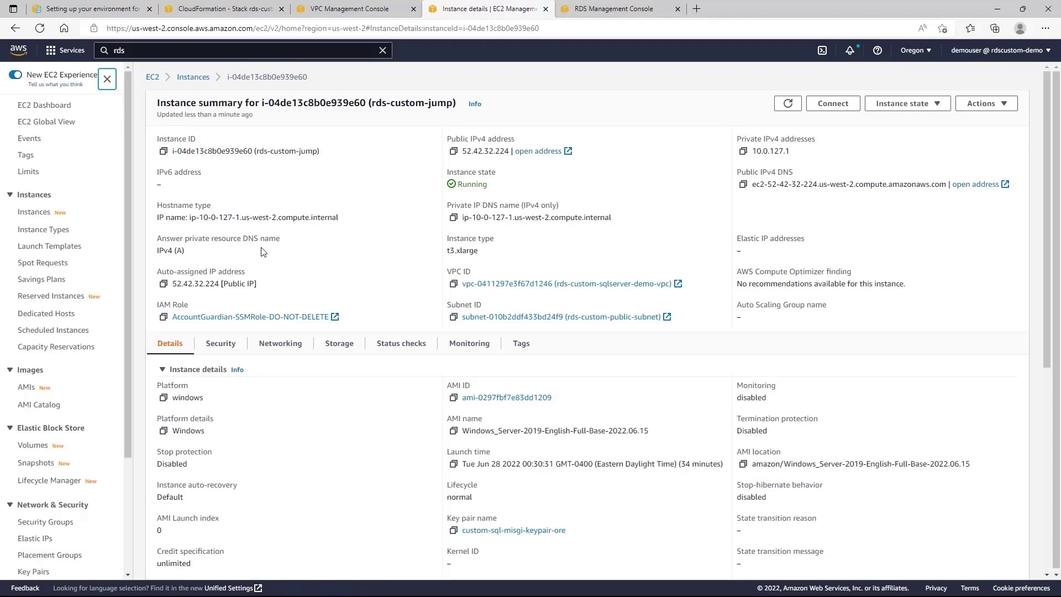
Open Secrets Manager in a new tab via the 'secrets' service search.
{"action": "left_click", "coordinate": [246, 51]}
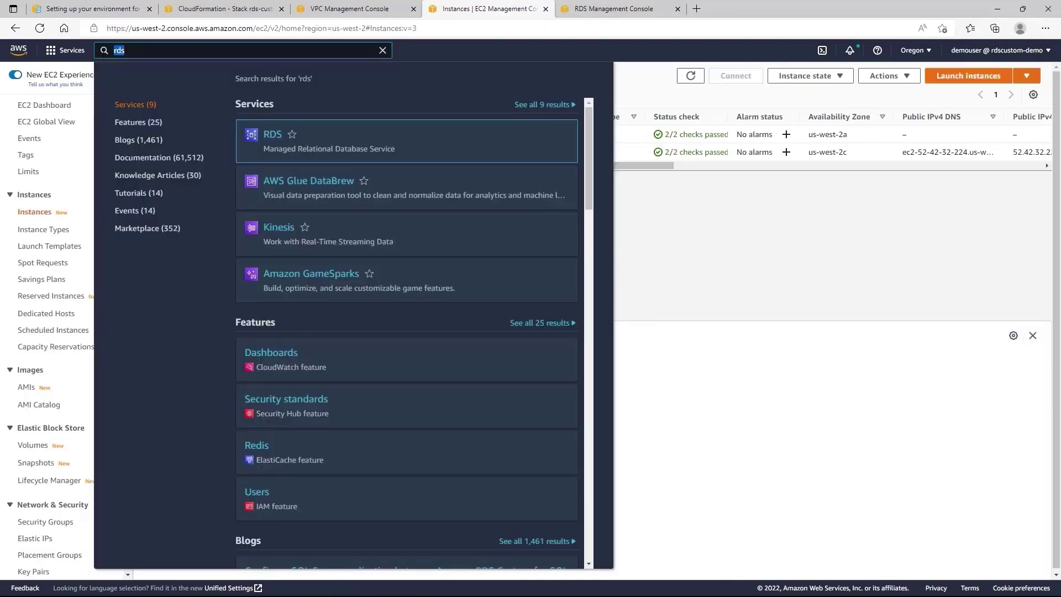
{"action": "key", "text": "BackSpace"}
{"action": "type", "text": "sec"}
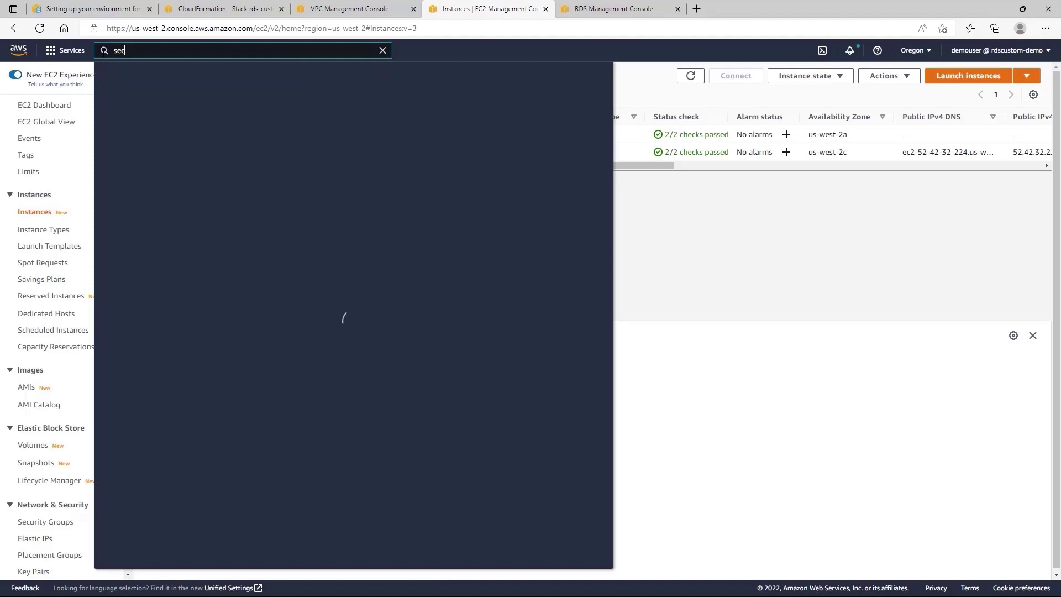
{"action": "type", "text": "rets"}
{"action": "middle_click", "coordinate": [271, 138]}
{"action": "left_click", "coordinate": [692, 229]}
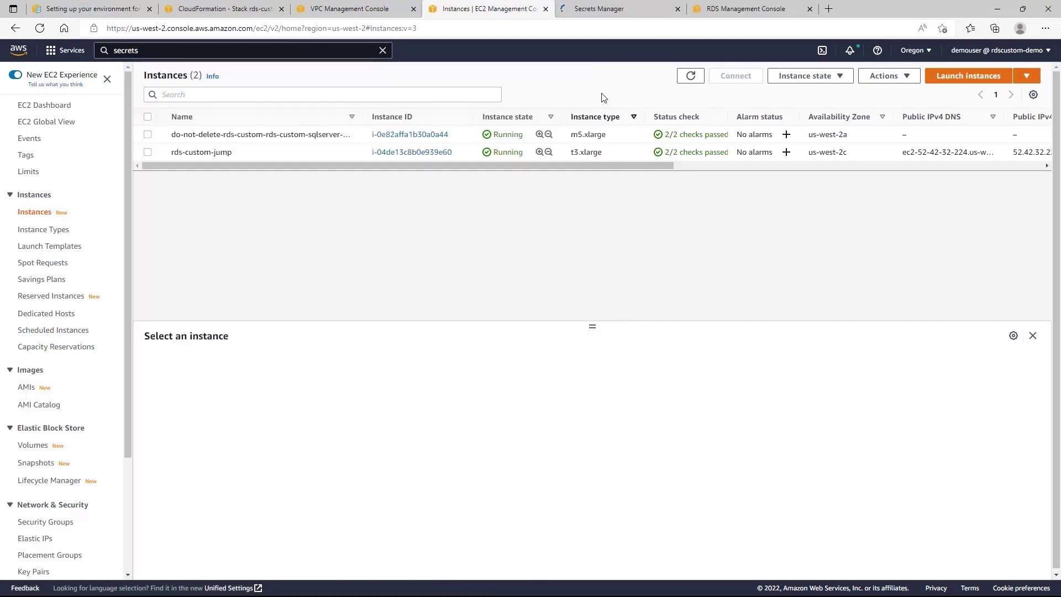
{"action": "left_click", "coordinate": [608, 11]}
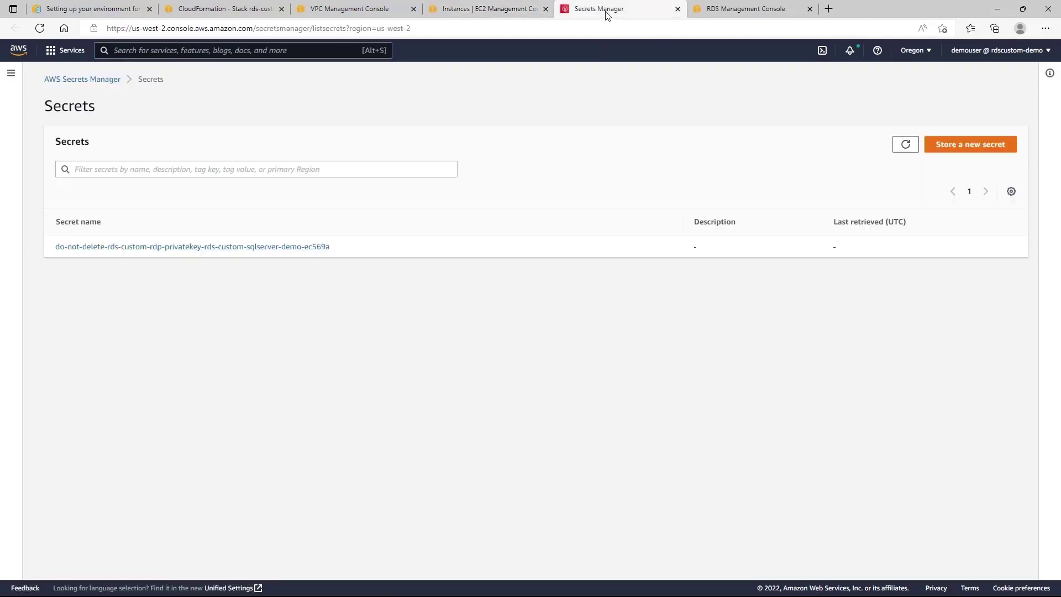
Reveal the plaintext RSA private key stored in the RDS Custom RDP secret.
{"action": "left_click", "coordinate": [304, 247]}
{"action": "scroll", "coordinate": [304, 252], "scroll_direction": "down", "scroll_amount": 3}
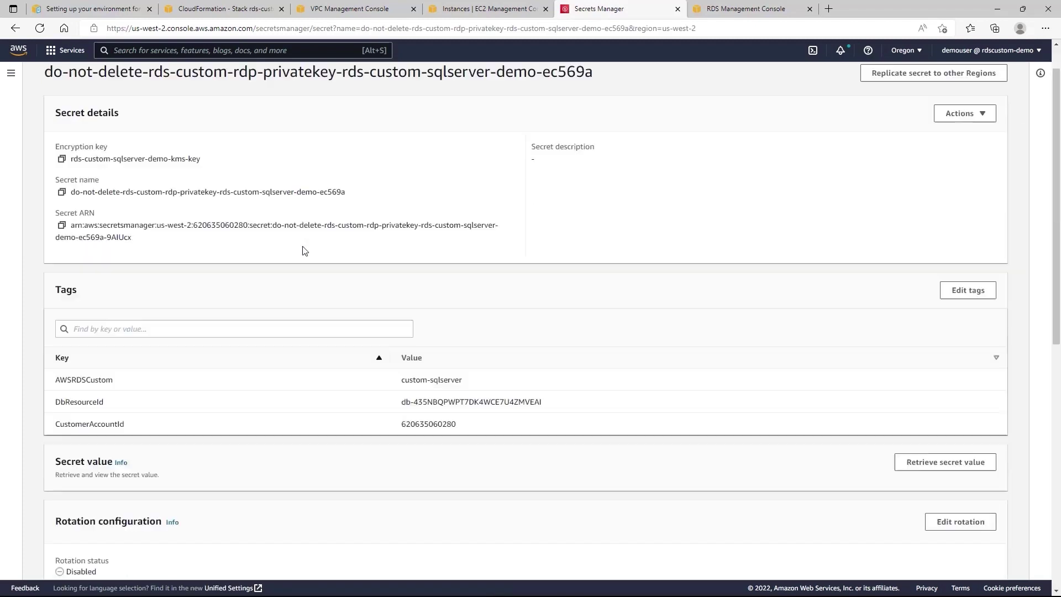
{"action": "left_click", "coordinate": [922, 344]}
{"action": "scroll", "coordinate": [498, 430], "scroll_direction": "down", "scroll_amount": 5}
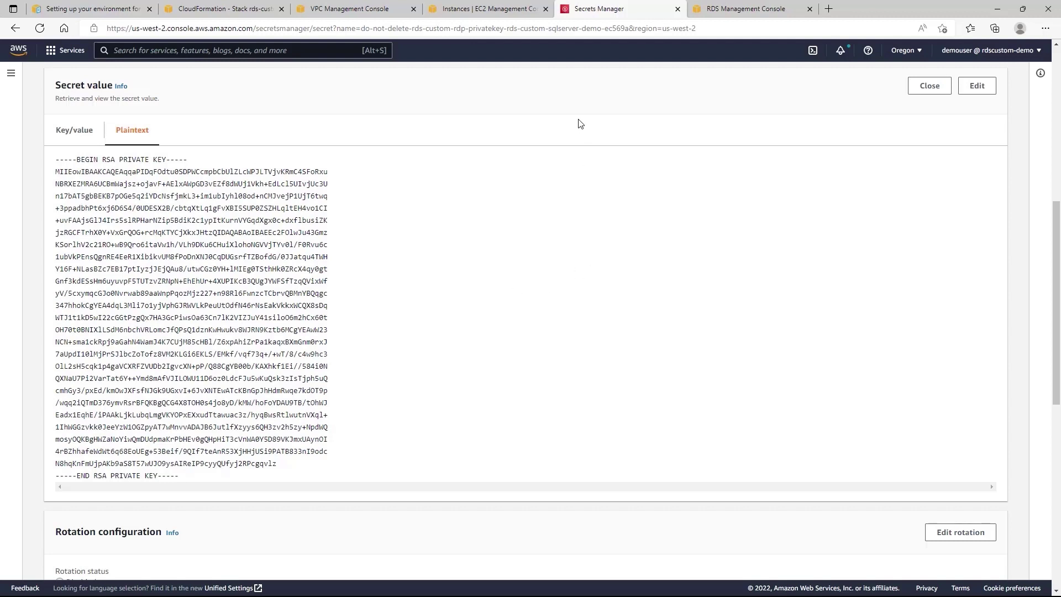
Select the RDS Custom SQL Server instance in the EC2 instances list.
{"action": "left_click", "coordinate": [486, 9]}
{"action": "mouse_move", "coordinate": [294, 137]}
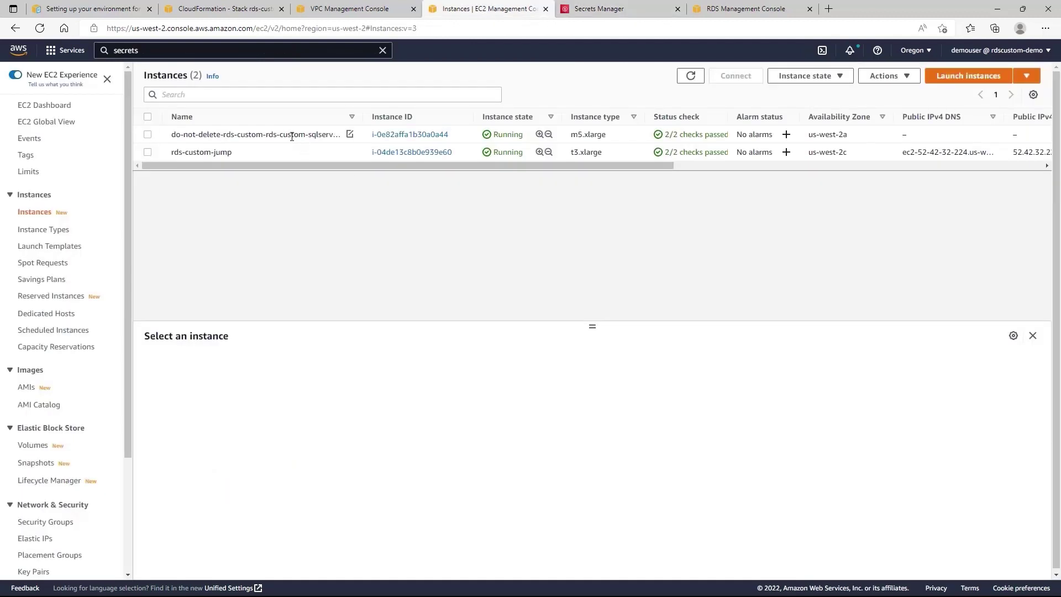
{"action": "left_click", "coordinate": [292, 136]}
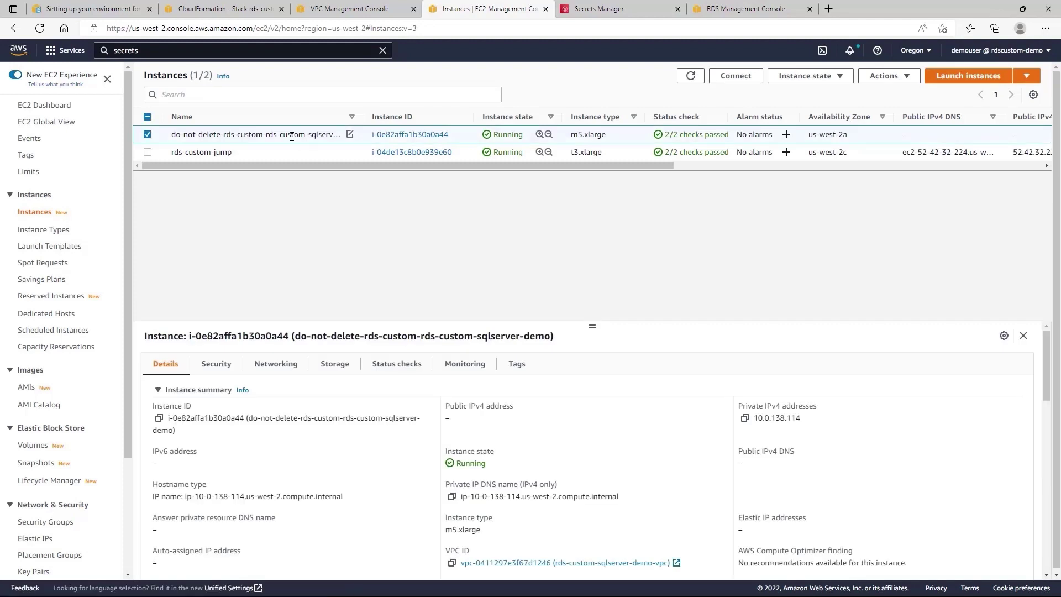
Connect to the RDS Custom SQL Server instance through Session Manager.
{"action": "left_click", "coordinate": [736, 80]}
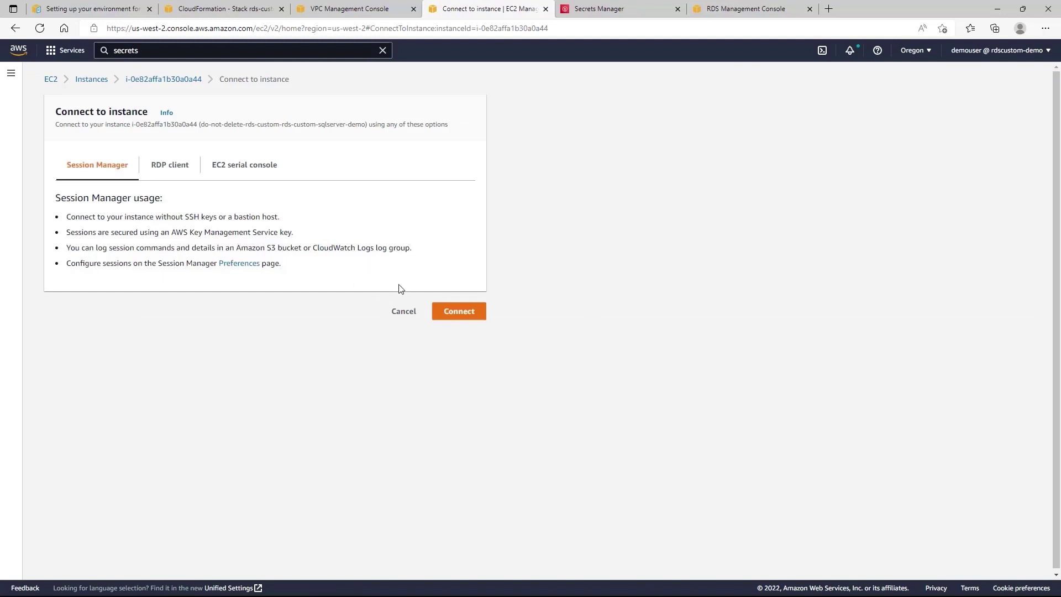
{"action": "left_click", "coordinate": [460, 313]}
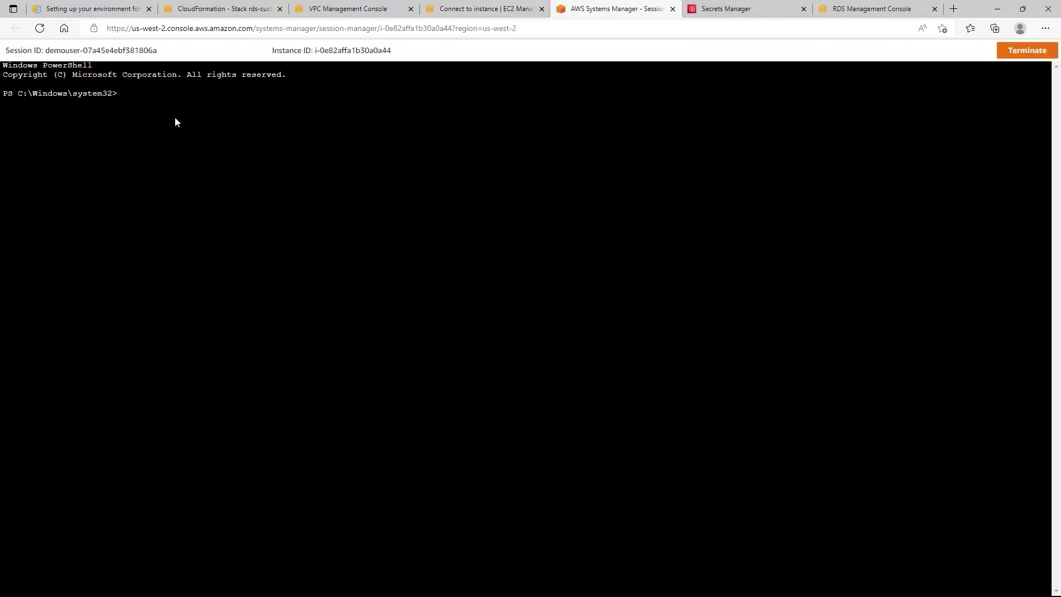
Find the port 3389 Set-NetFirewallRule command in the 'Creating and connecting to a DB instance' guide.
{"action": "left_click", "coordinate": [85, 13]}
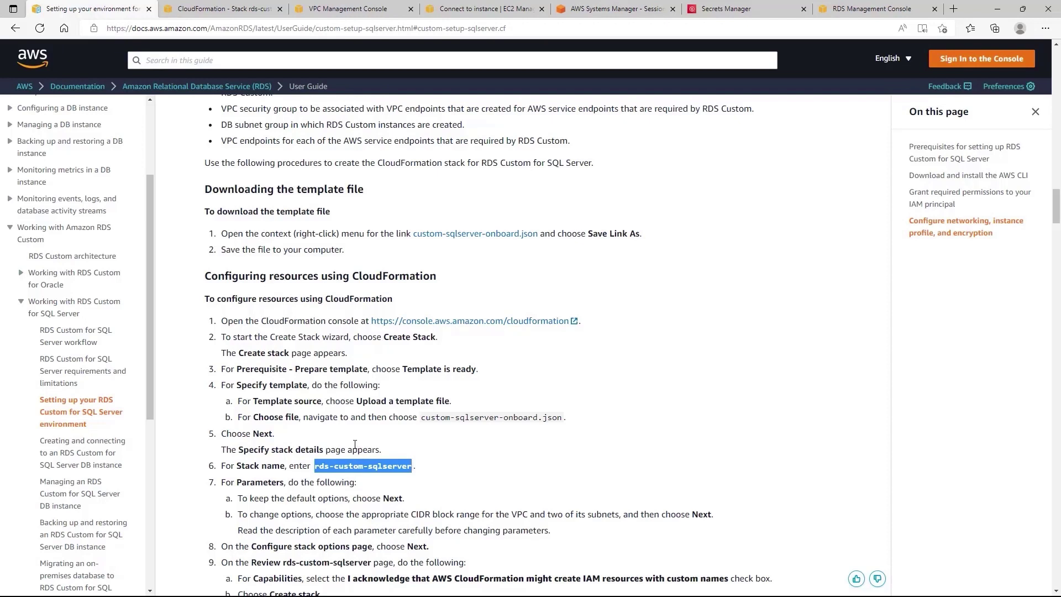
{"action": "key", "text": "Home"}
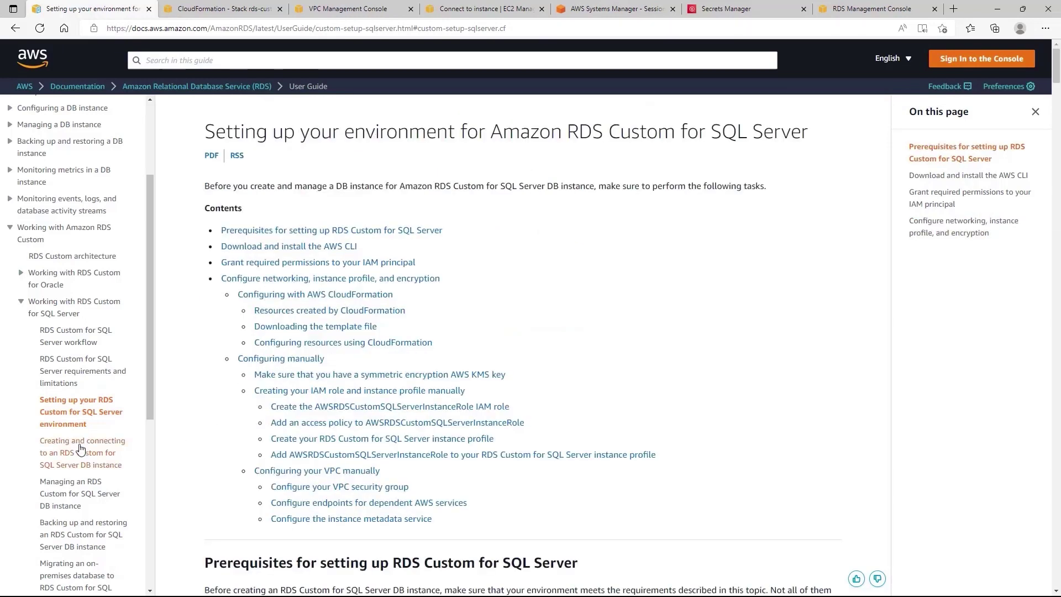
{"action": "left_click", "coordinate": [81, 448]}
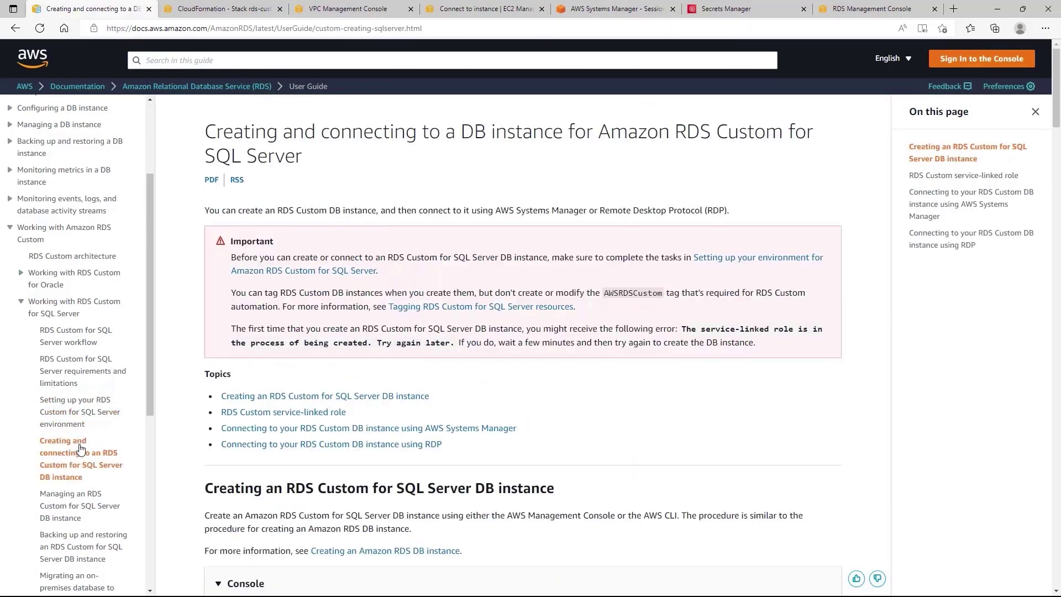
{"action": "scroll", "coordinate": [798, 358], "scroll_direction": "down", "scroll_amount": 15}
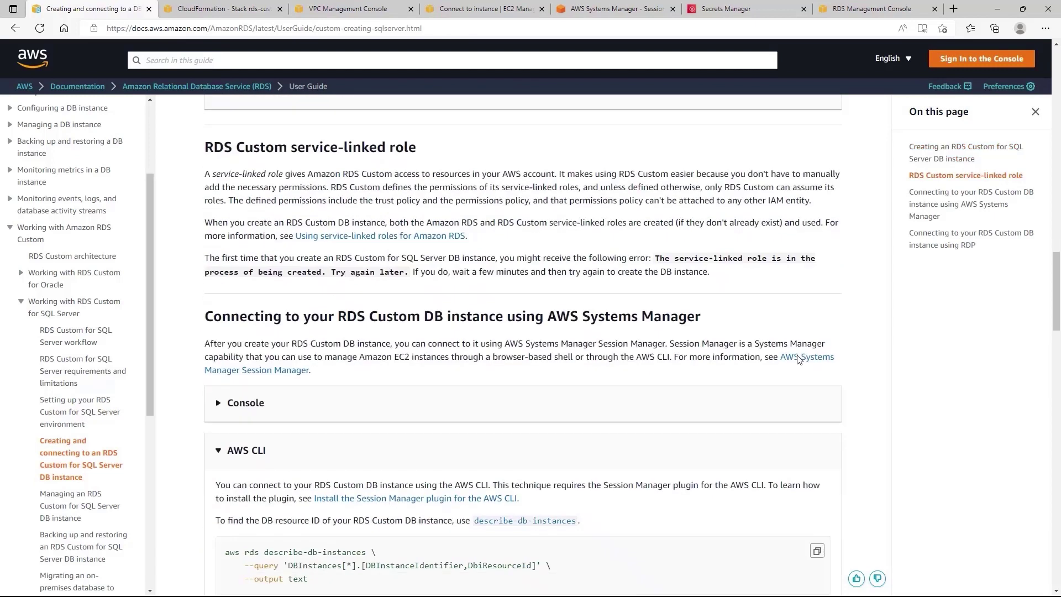
{"action": "scroll", "coordinate": [798, 358], "scroll_direction": "down", "scroll_amount": 20}
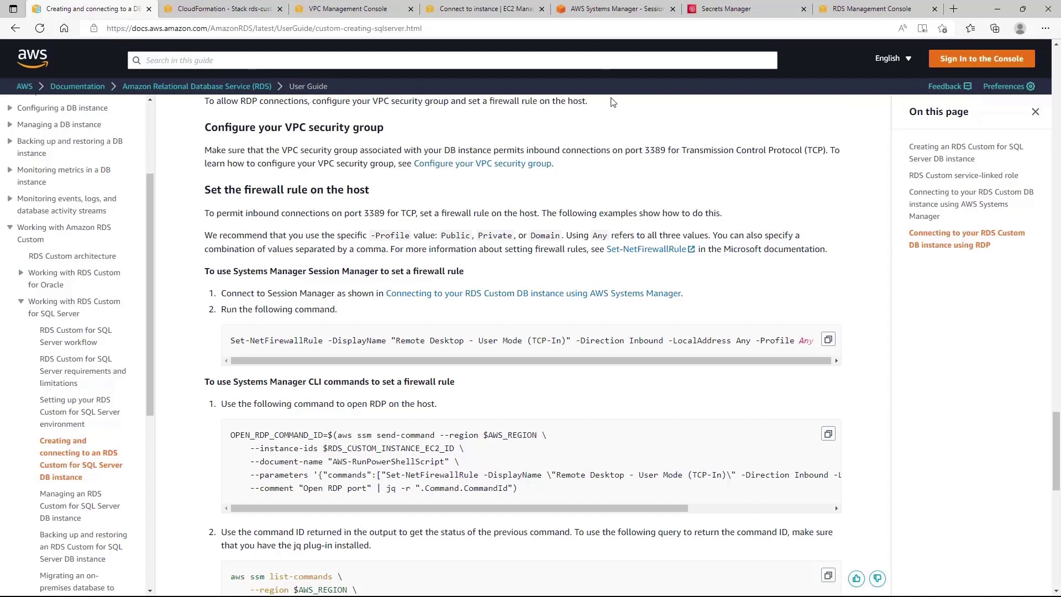
{"action": "left_click", "coordinate": [620, 12]}
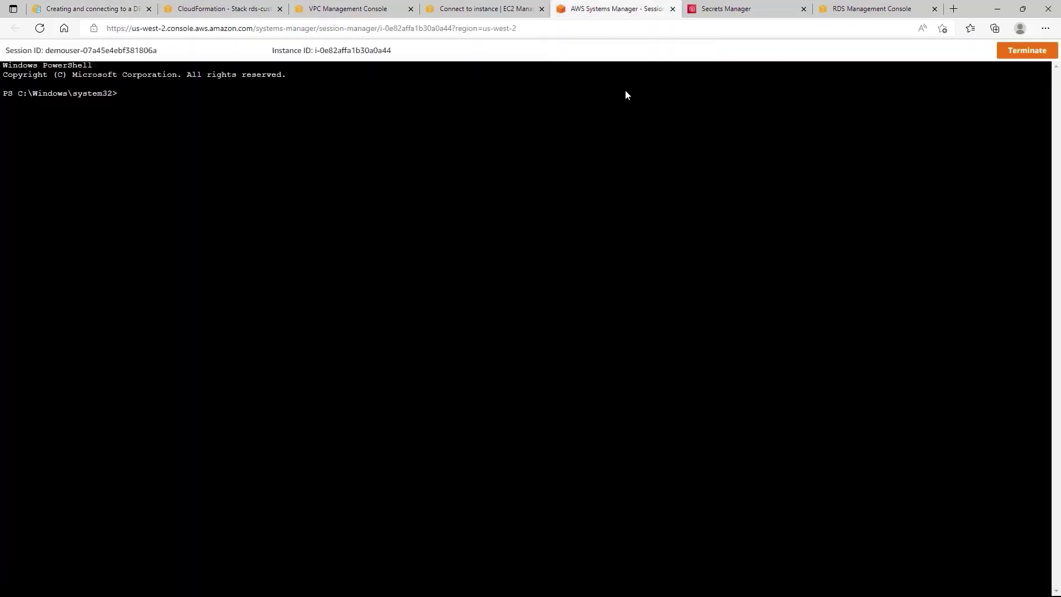
Paste and run the Set-NetFirewallRule command enabling Remote Desktop inbound in PowerShell.
{"action": "right_click", "coordinate": [187, 115]}
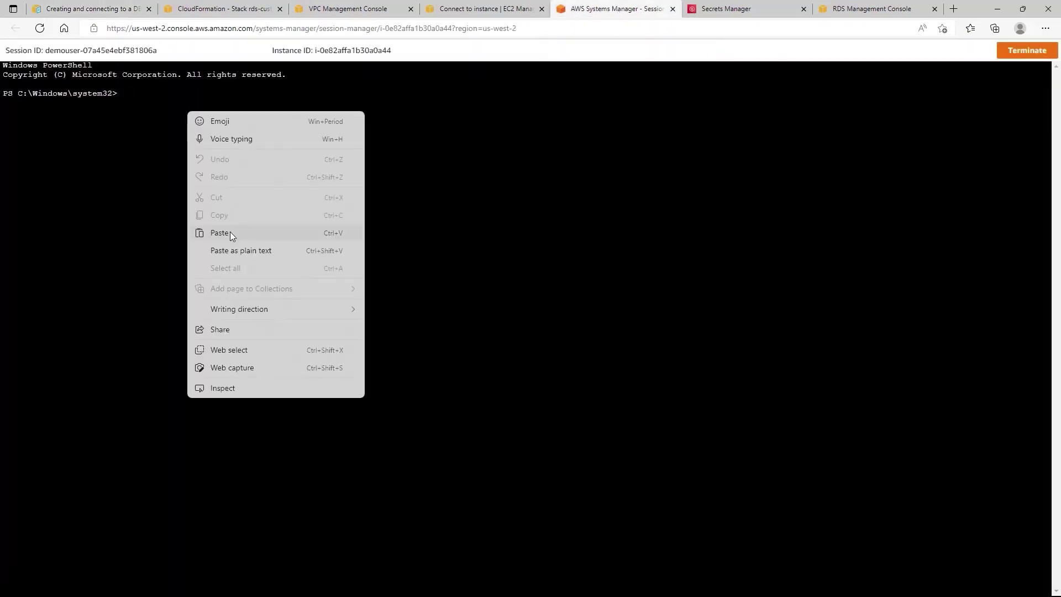
{"action": "left_click", "coordinate": [229, 231]}
{"action": "key", "text": "Return"}
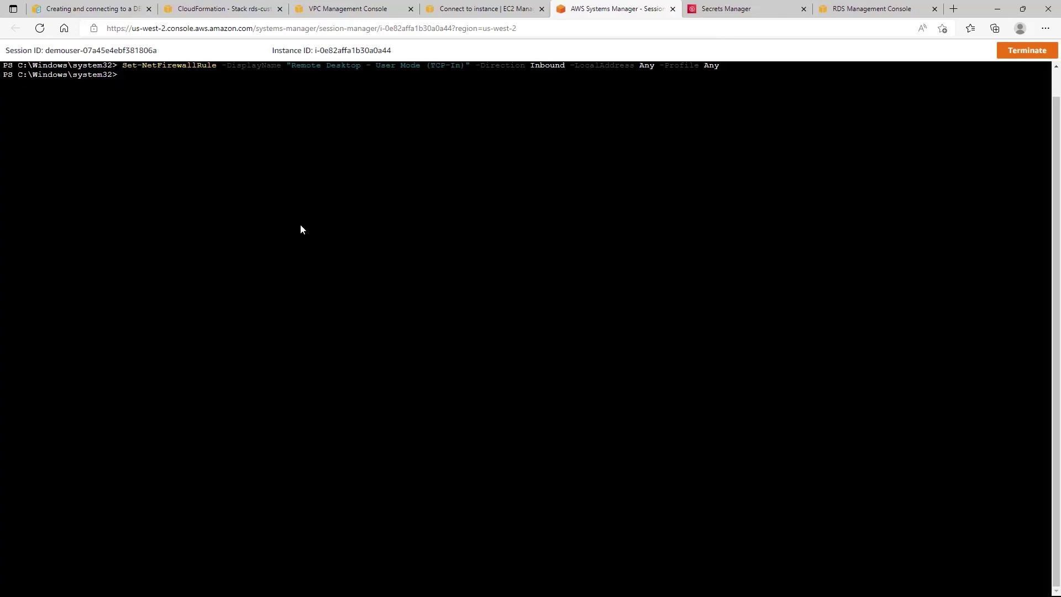
{"action": "left_click", "coordinate": [459, 12]}
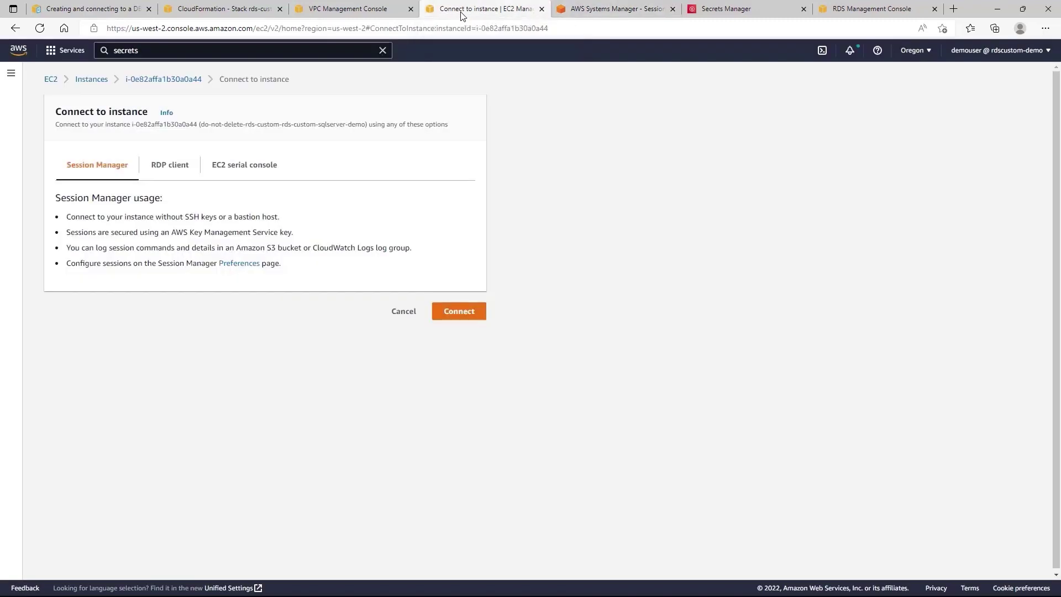
Open the RDP Get password form and copy the RSA private key from Secrets Manager.
{"action": "left_click", "coordinate": [173, 167]}
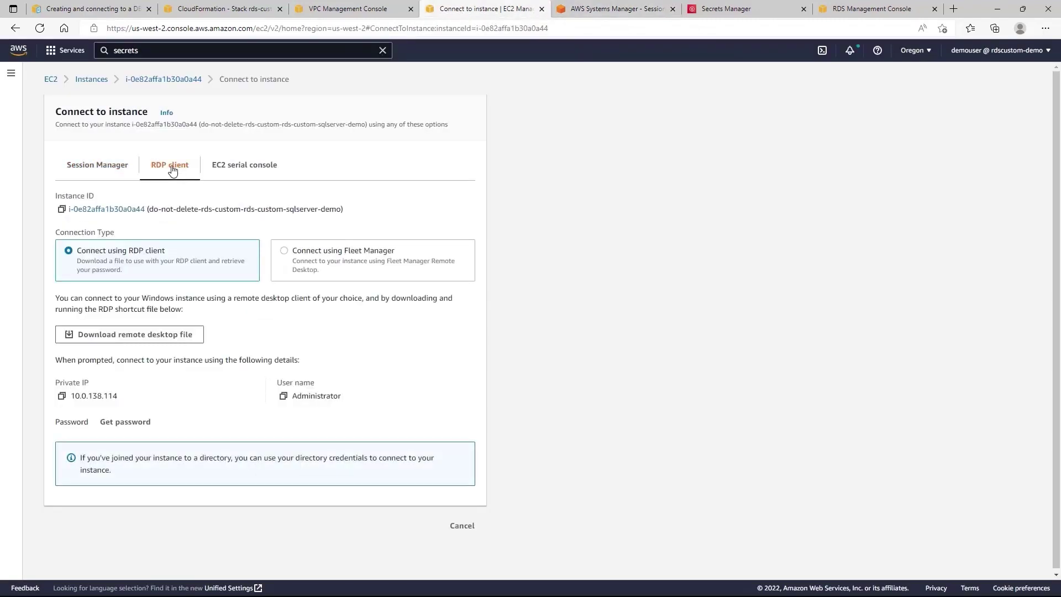
{"action": "left_click", "coordinate": [137, 425]}
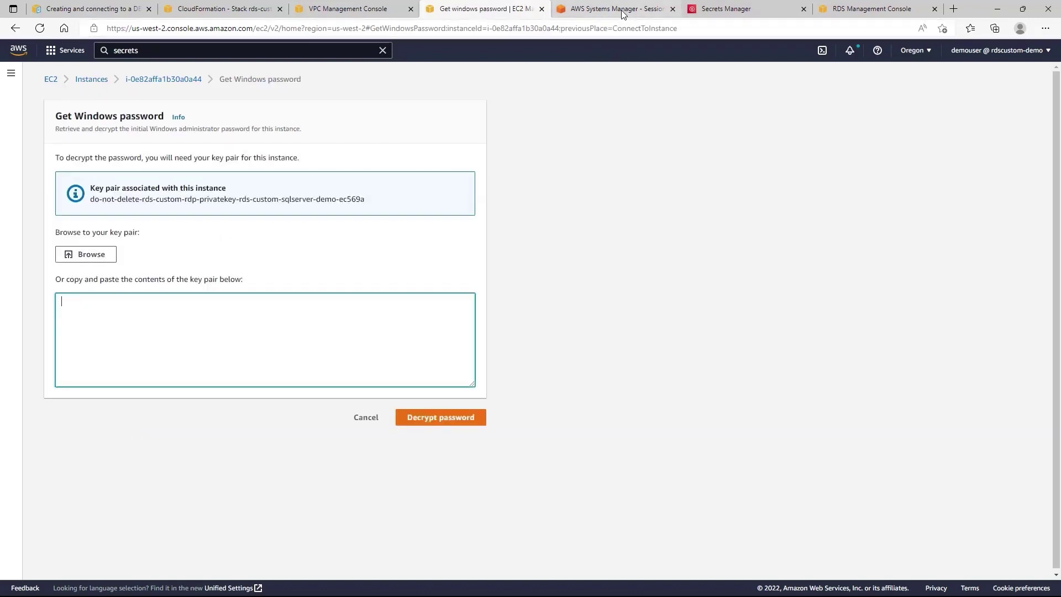
{"action": "left_click", "coordinate": [636, 10]}
{"action": "left_click", "coordinate": [720, 11]}
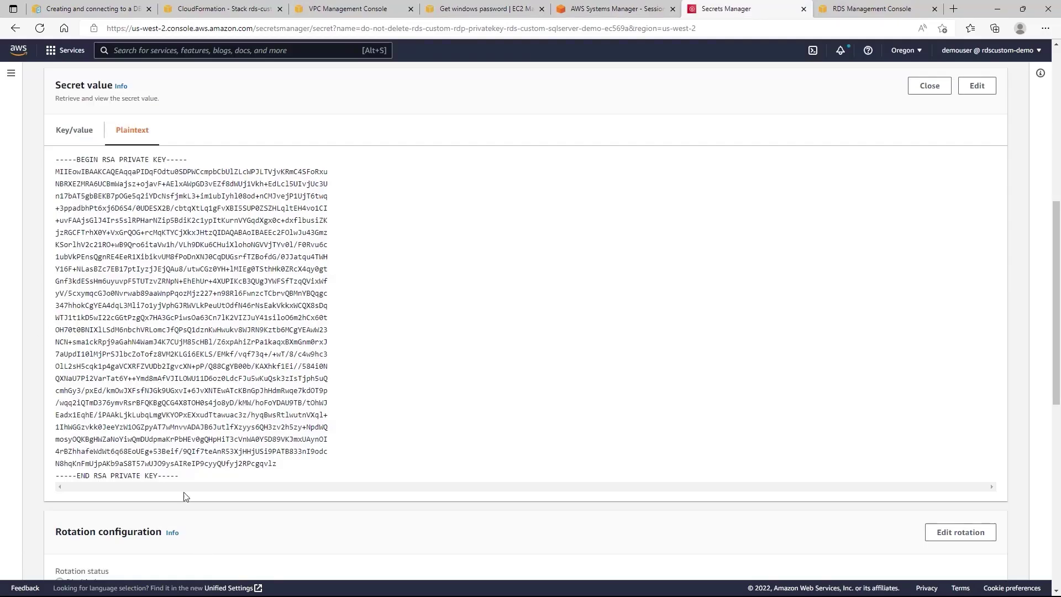
{"action": "left_click_drag", "start_coordinate": [179, 477], "coordinate": [51, 160]}
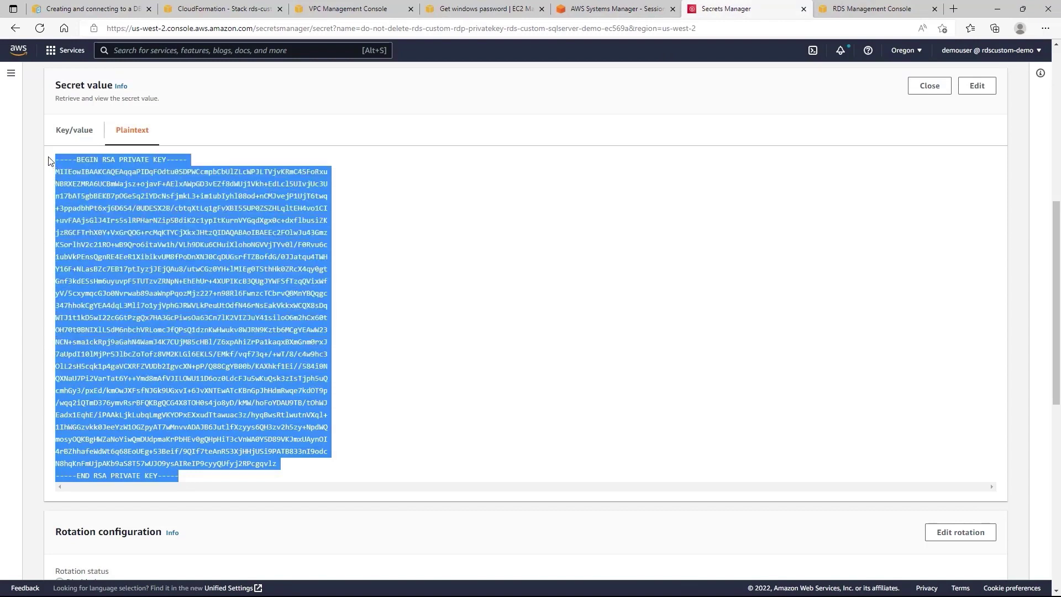
{"action": "right_click", "coordinate": [131, 280]}
{"action": "left_click", "coordinate": [168, 290]}
Paste the RSA key, decrypt the Administrator password, and copy the instance's private IP.
{"action": "left_click", "coordinate": [481, 10]}
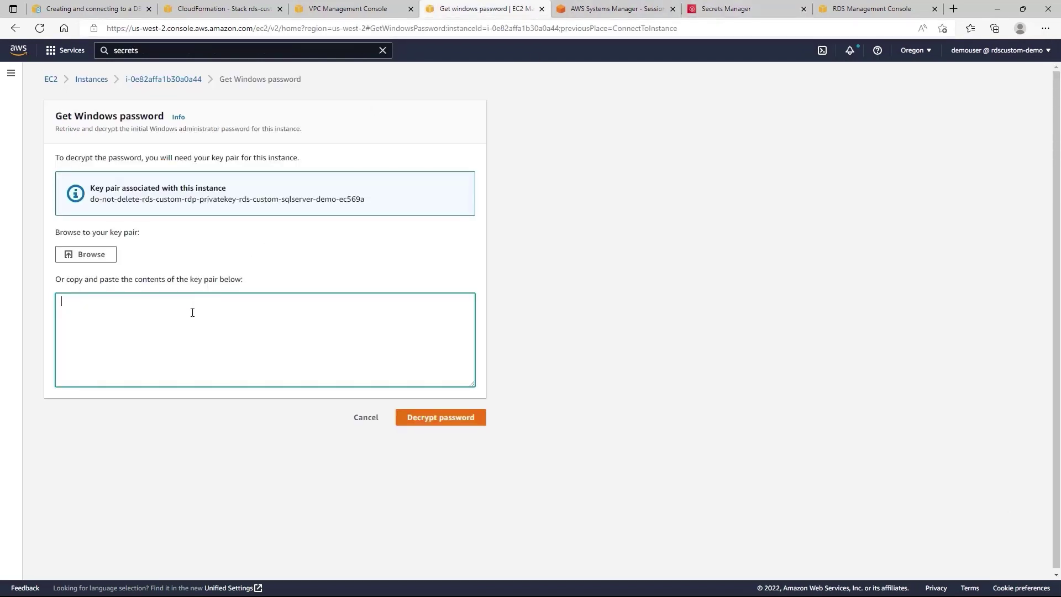
{"action": "key", "text": "ctrl+v"}
{"action": "left_click", "coordinate": [431, 422]}
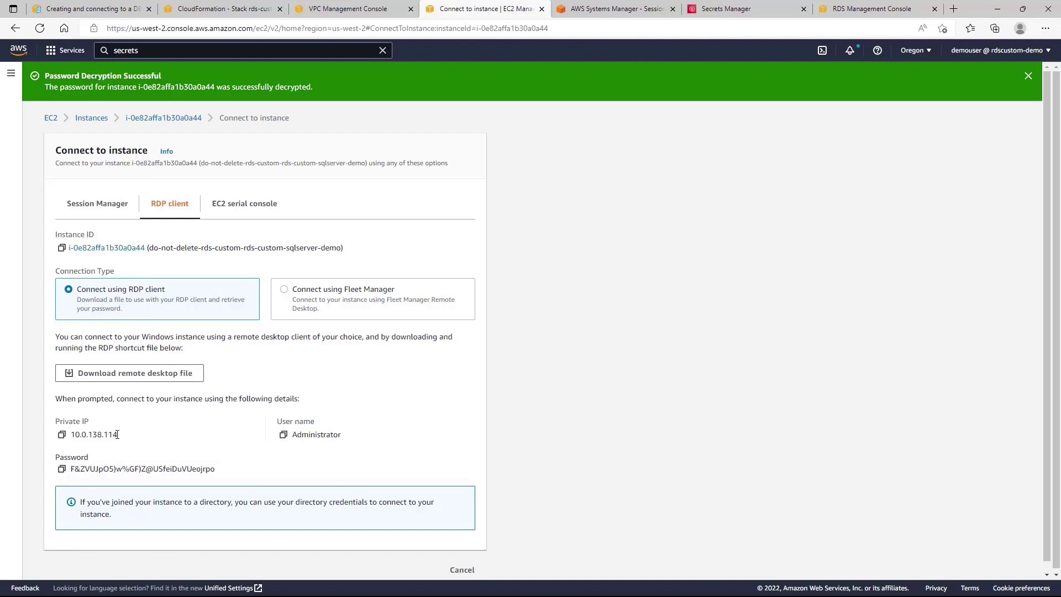
{"action": "left_click_drag", "start_coordinate": [116, 435], "coordinate": [76, 431]}
{"action": "key", "text": "alt+Tab"}
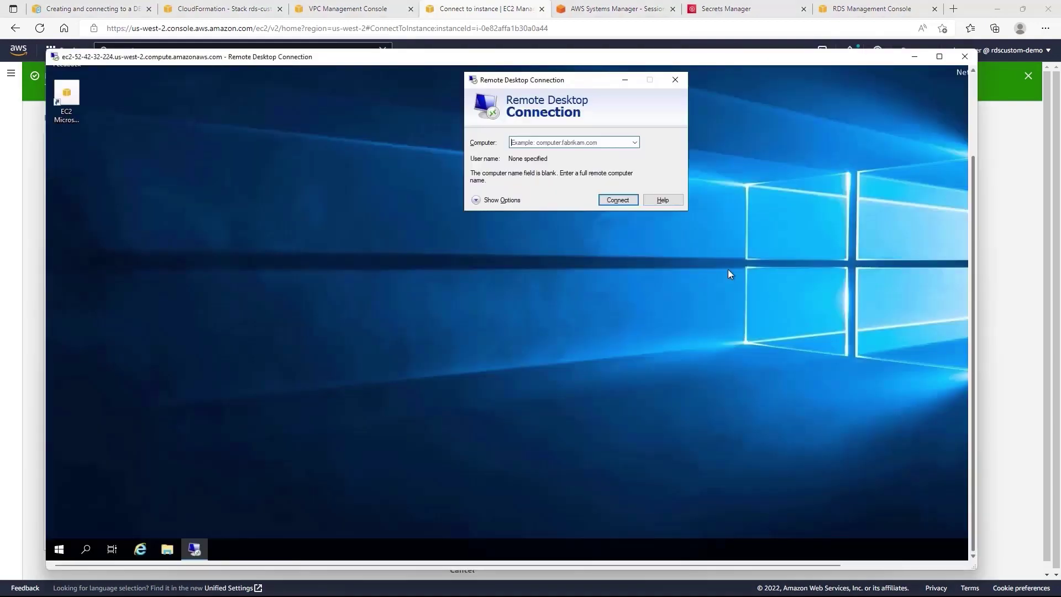
Start a Remote Desktop connection from the jump host to 10.0.138.114 as Administrator.
{"action": "left_click", "coordinate": [565, 143]}
{"action": "type", "text": "10.0.138.114"}
{"action": "left_click", "coordinate": [509, 200]}
{"action": "left_click", "coordinate": [550, 197]}
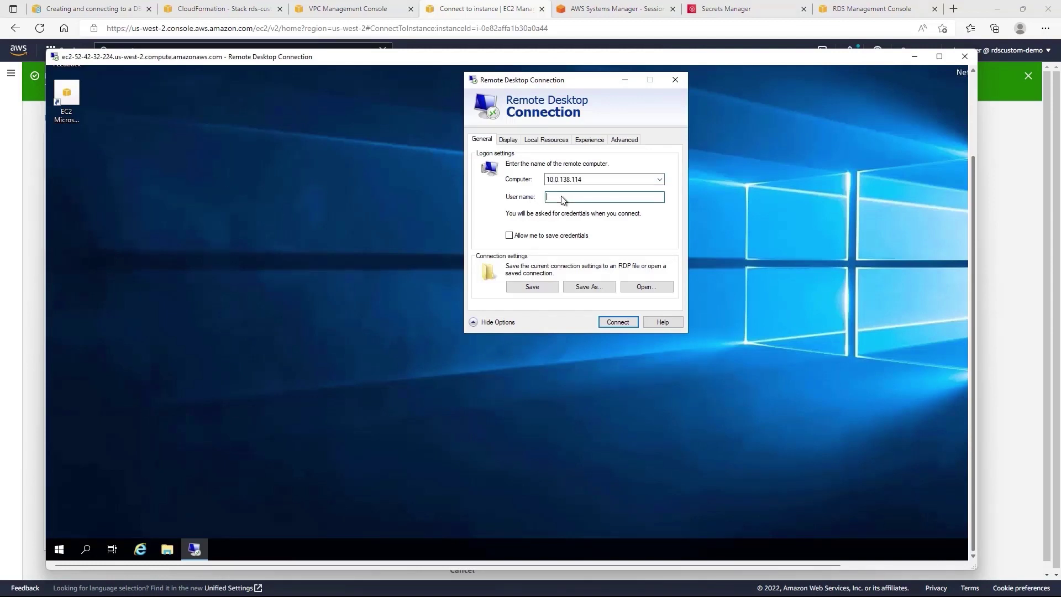
{"action": "type", "text": "dministrator"}
{"action": "left_click", "coordinate": [620, 324]}
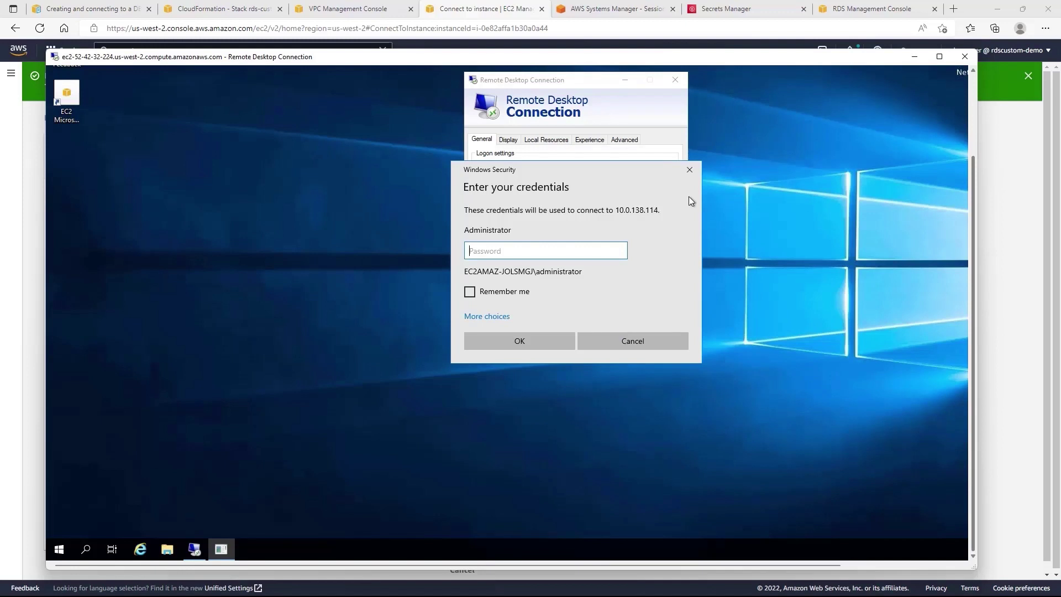
Paste the decrypted Administrator password and accept the certificate warning.
{"action": "left_click", "coordinate": [485, 9]}
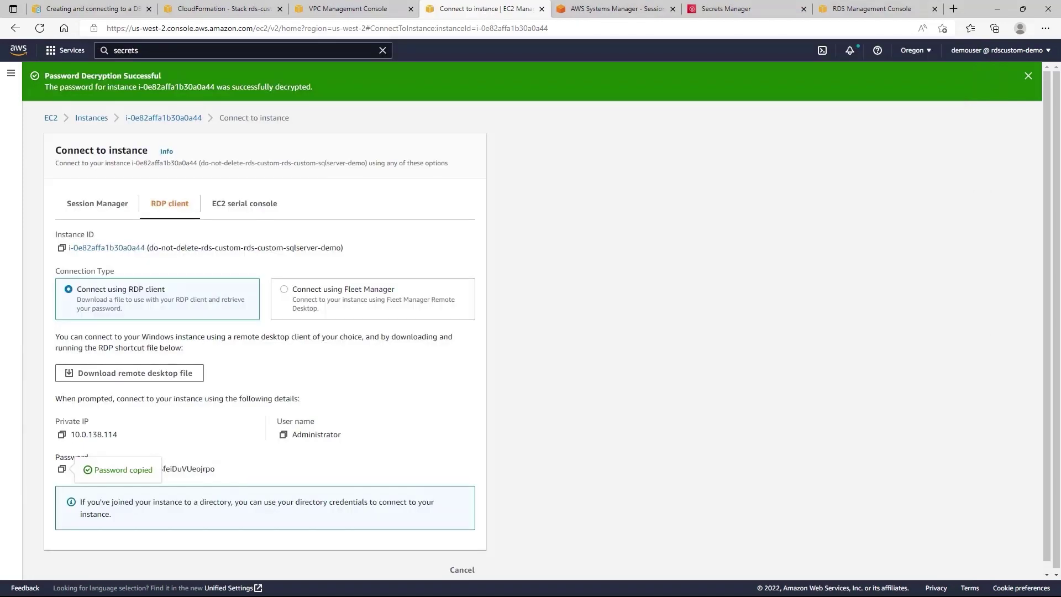
{"action": "key", "text": "alt+Tab"}
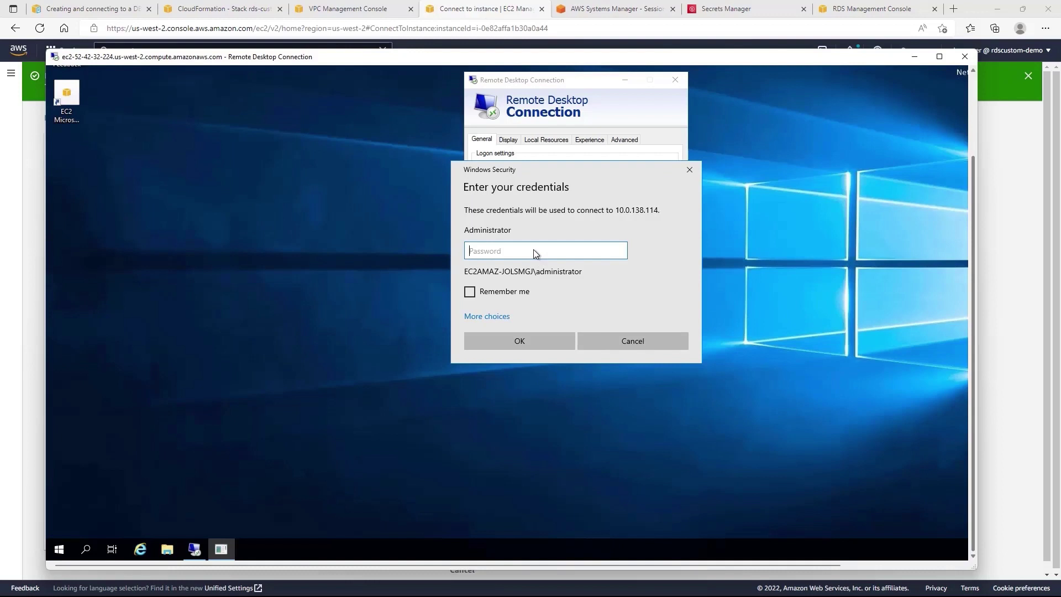
{"action": "key", "text": "ctrl+v"}
{"action": "left_click", "coordinate": [526, 343]}
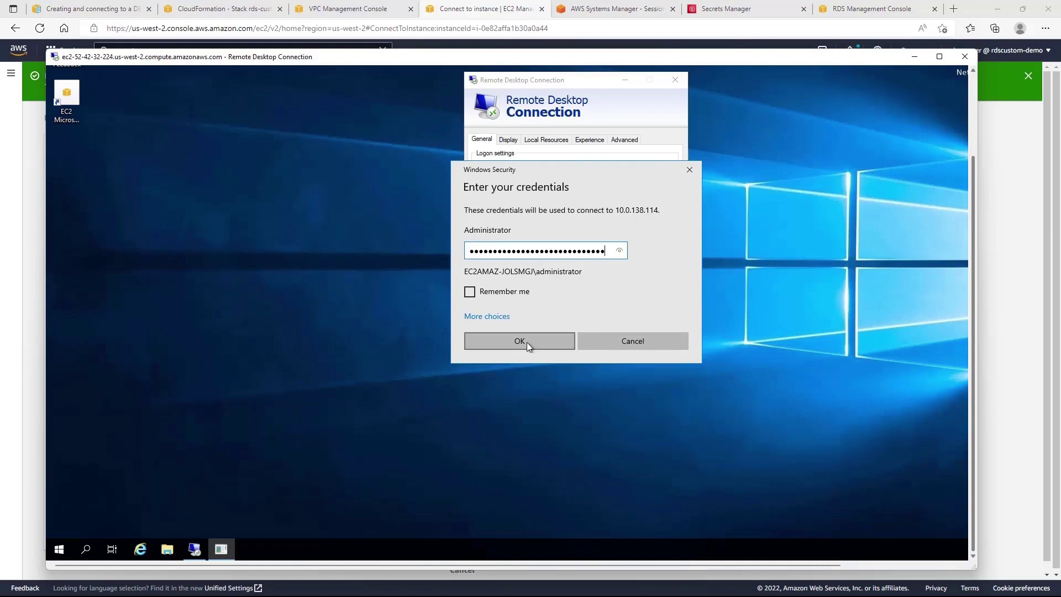
{"action": "left_click", "coordinate": [612, 299]}
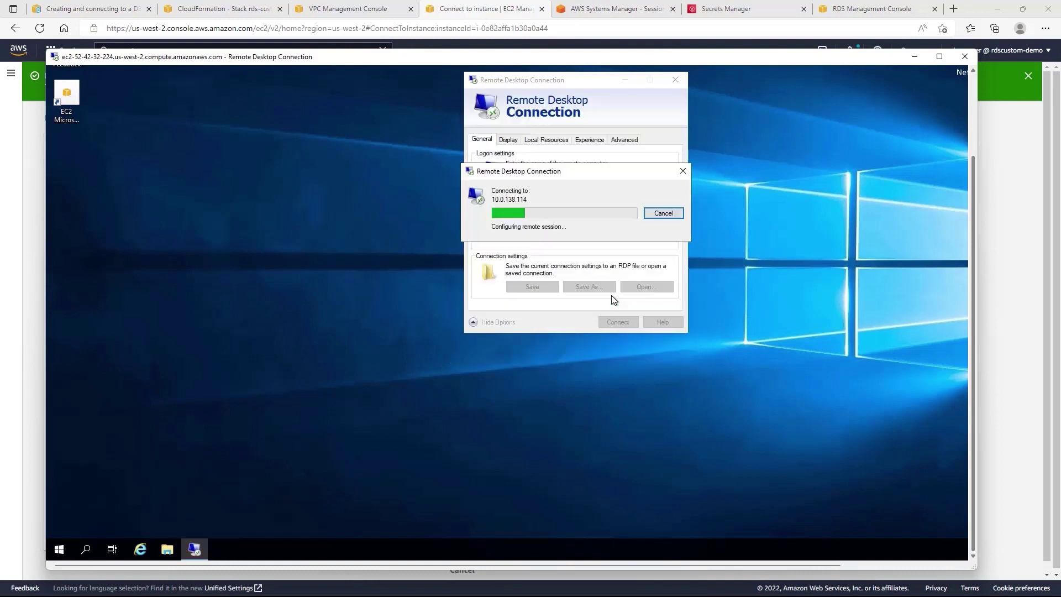
Restore the inner 10.0.138.114 session to a window, then enlarge and reposition it.
{"action": "left_click_drag", "start_coordinate": [971, 226], "coordinate": [976, 135]}
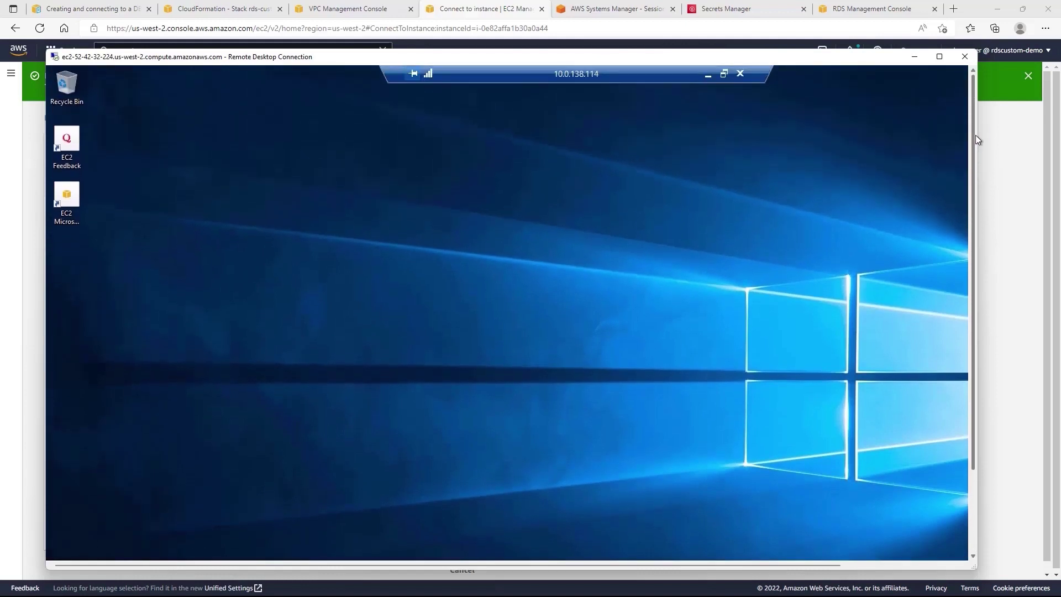
{"action": "left_click", "coordinate": [724, 74]}
{"action": "left_click_drag", "start_coordinate": [285, 71], "coordinate": [509, 114]}
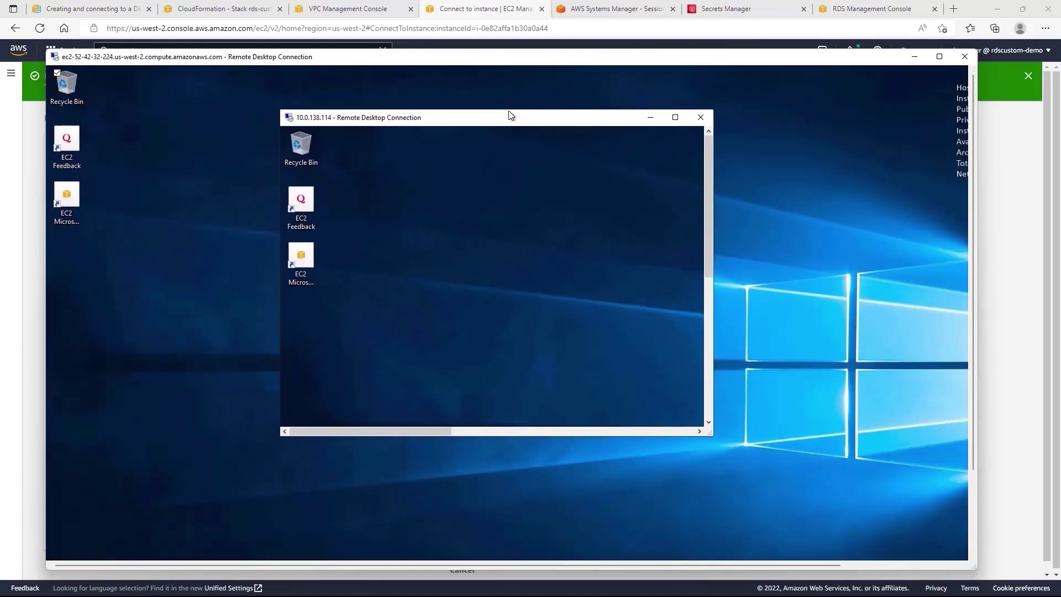
{"action": "left_click_drag", "start_coordinate": [761, 483], "coordinate": [834, 508]}
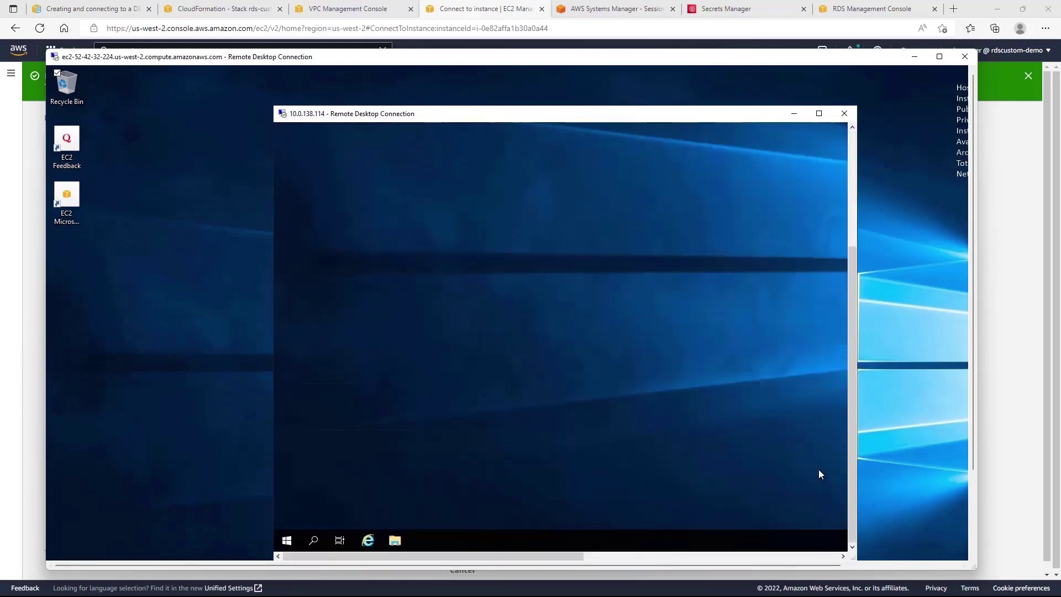
{"action": "left_click_drag", "start_coordinate": [561, 113], "coordinate": [537, 89]}
{"action": "left_click_drag", "start_coordinate": [975, 322], "coordinate": [976, 410]}
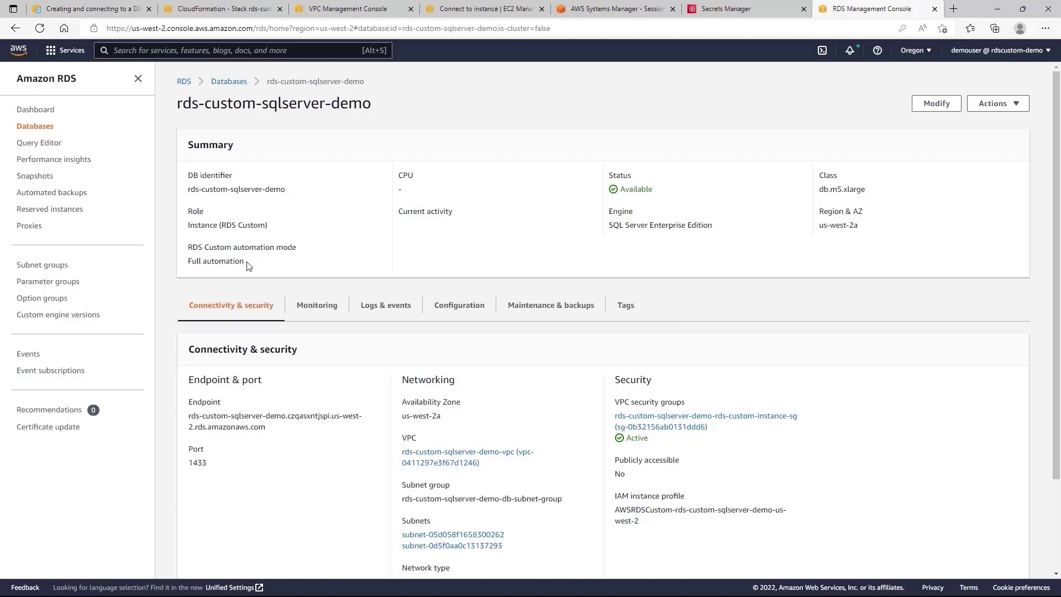
Copy the rds-custom-sqlserver-demo endpoint address from the Connectivity & security section.
{"action": "left_click_drag", "start_coordinate": [246, 264], "coordinate": [187, 250]}
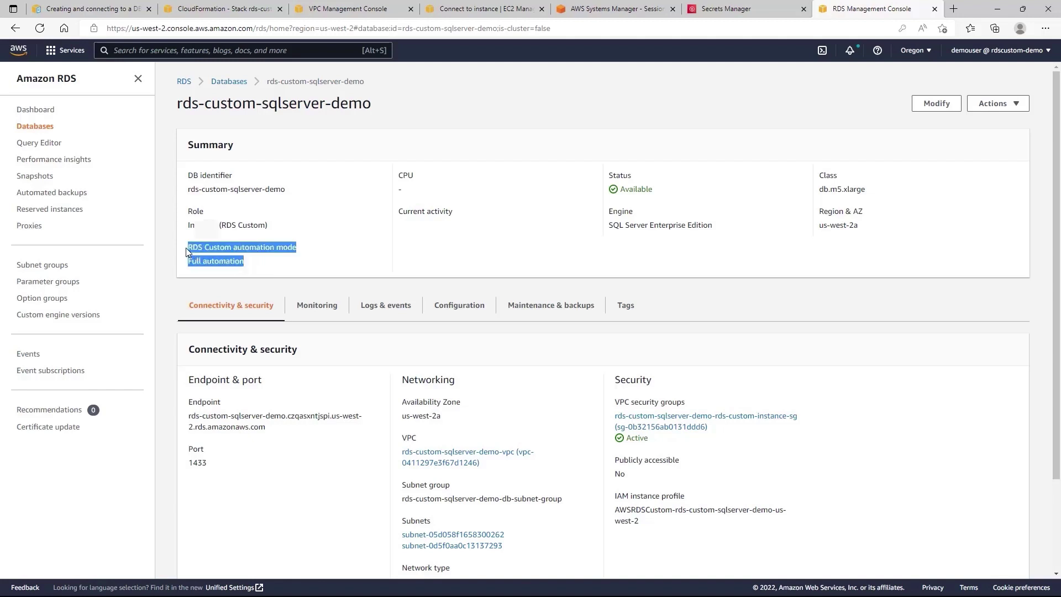
{"action": "left_click", "coordinate": [251, 269]}
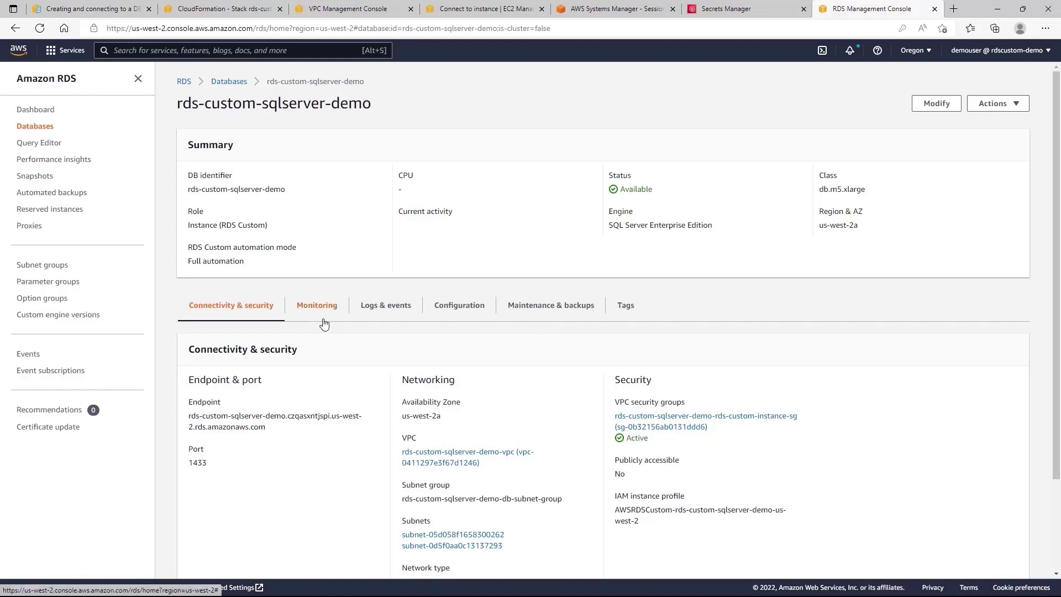
{"action": "left_click_drag", "start_coordinate": [267, 429], "coordinate": [192, 420]}
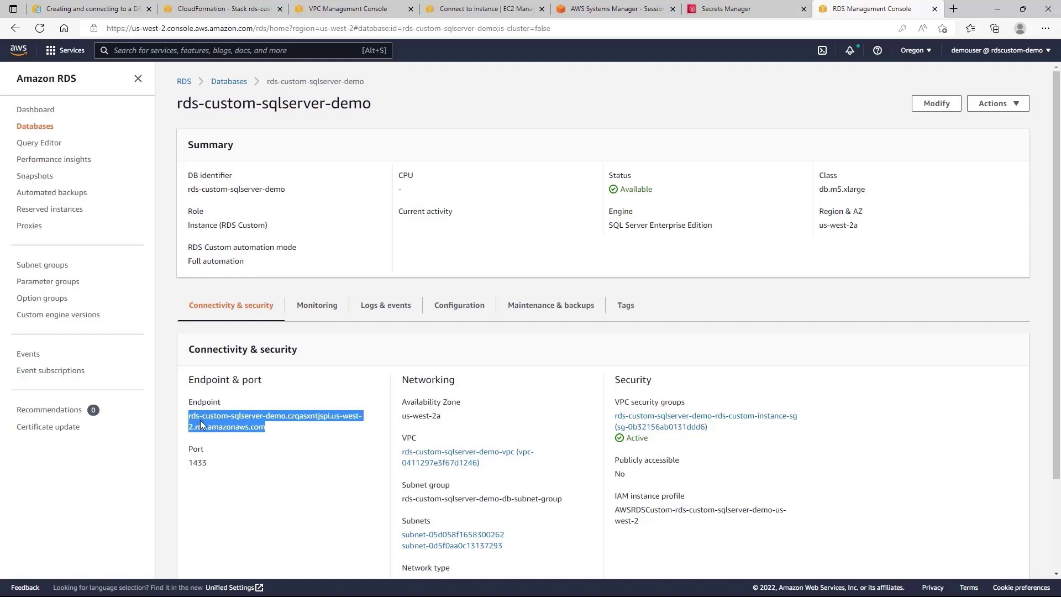
{"action": "right_click", "coordinate": [200, 421]}
{"action": "left_click", "coordinate": [233, 188]}
Connect SSMS to the pasted endpoint using SQL Server Authentication with login admin and its password.
{"action": "key", "text": "alt+Tab"}
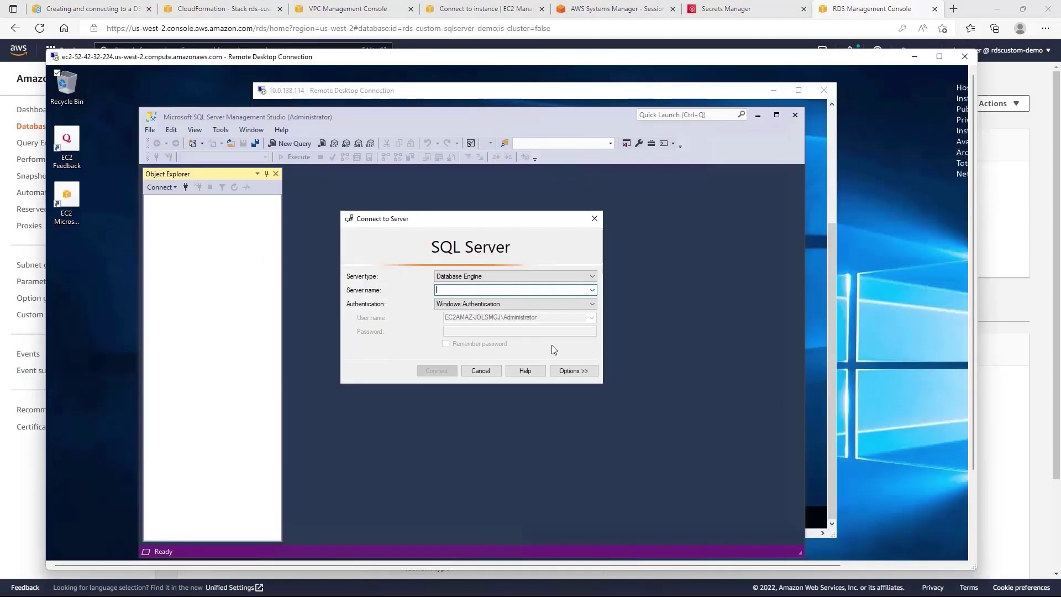
{"action": "key", "text": "ctrl+v"}
{"action": "left_click", "coordinate": [445, 304]}
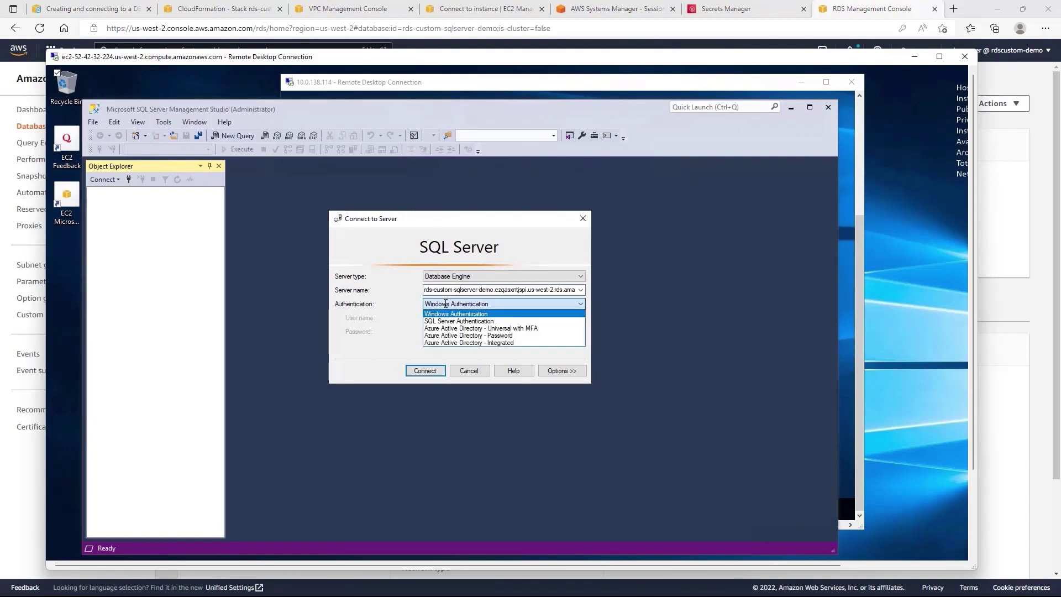
{"action": "left_click", "coordinate": [446, 321]}
{"action": "left_click", "coordinate": [447, 317]}
{"action": "type", "text": "admin"}
{"action": "key", "text": "Tab"}
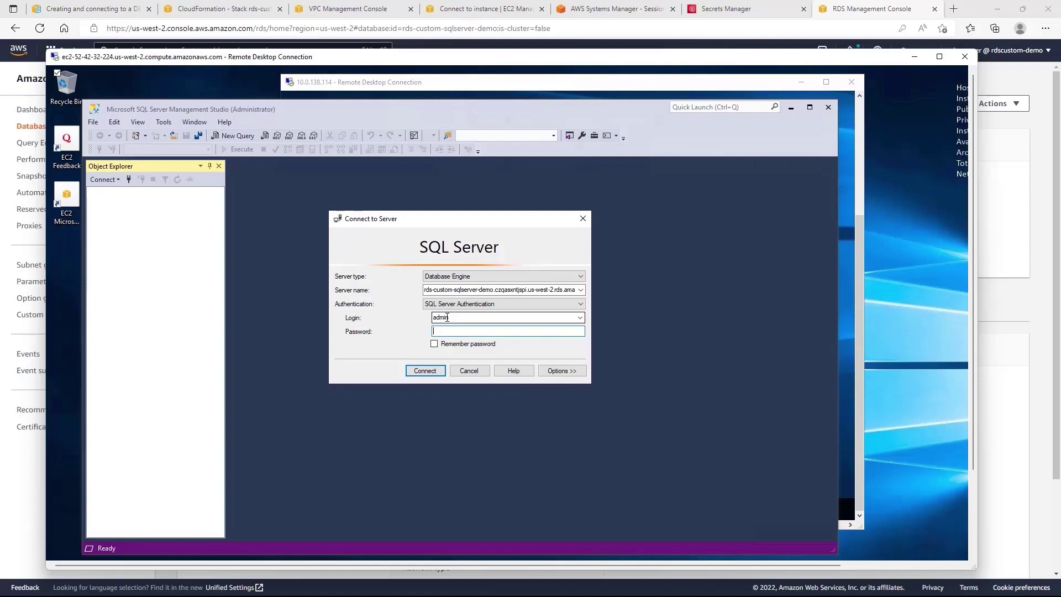
{"action": "type", "text": "*********"}
{"action": "left_click", "coordinate": [427, 371]}
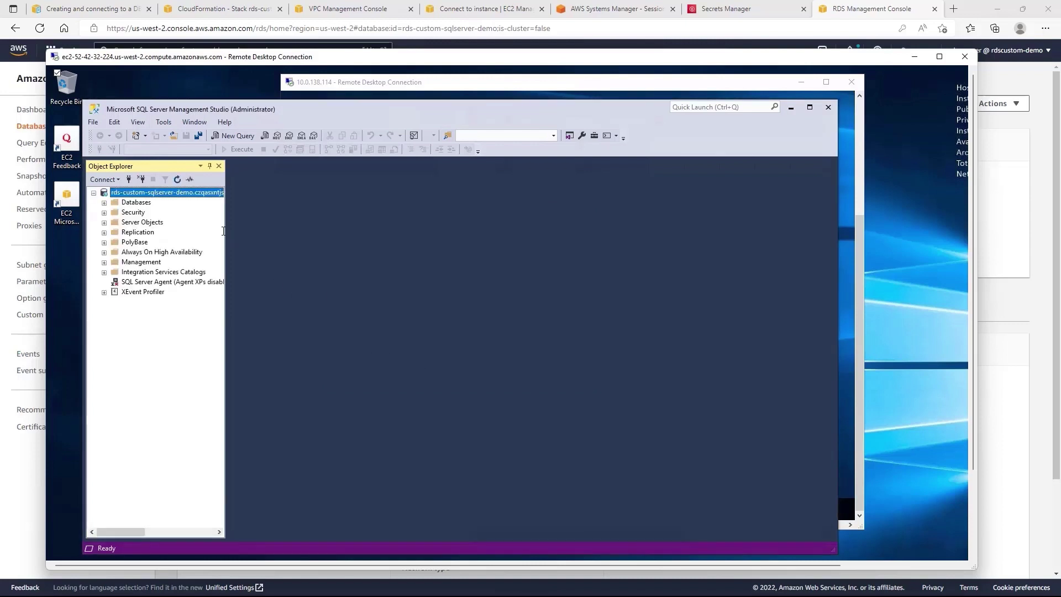
Expand the server's Databases list, then begin modifying the DB instance.
{"action": "left_click_drag", "start_coordinate": [199, 235], "coordinate": [320, 235]}
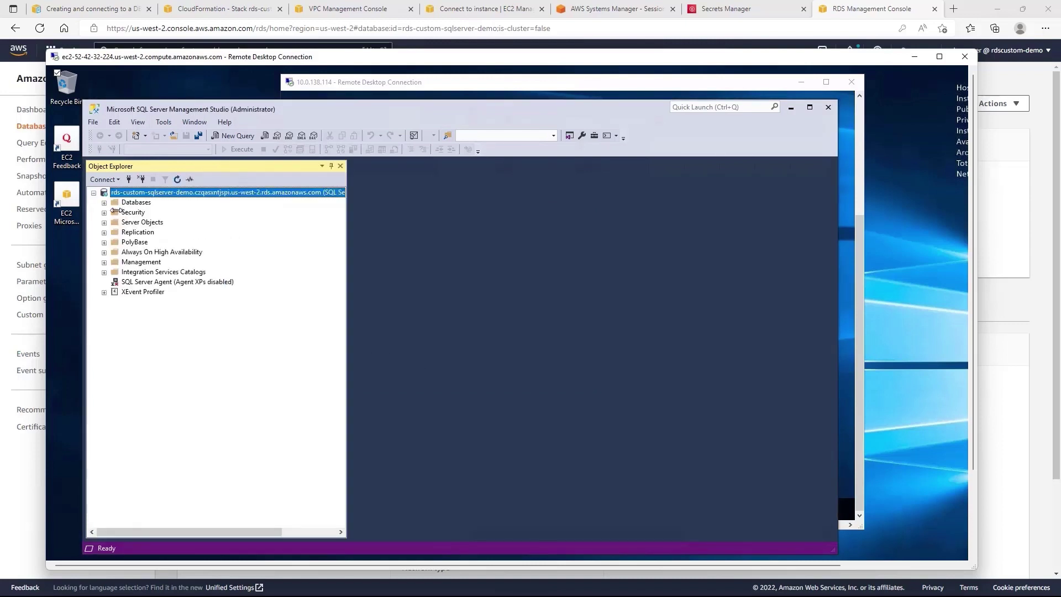
{"action": "left_click", "coordinate": [104, 202]}
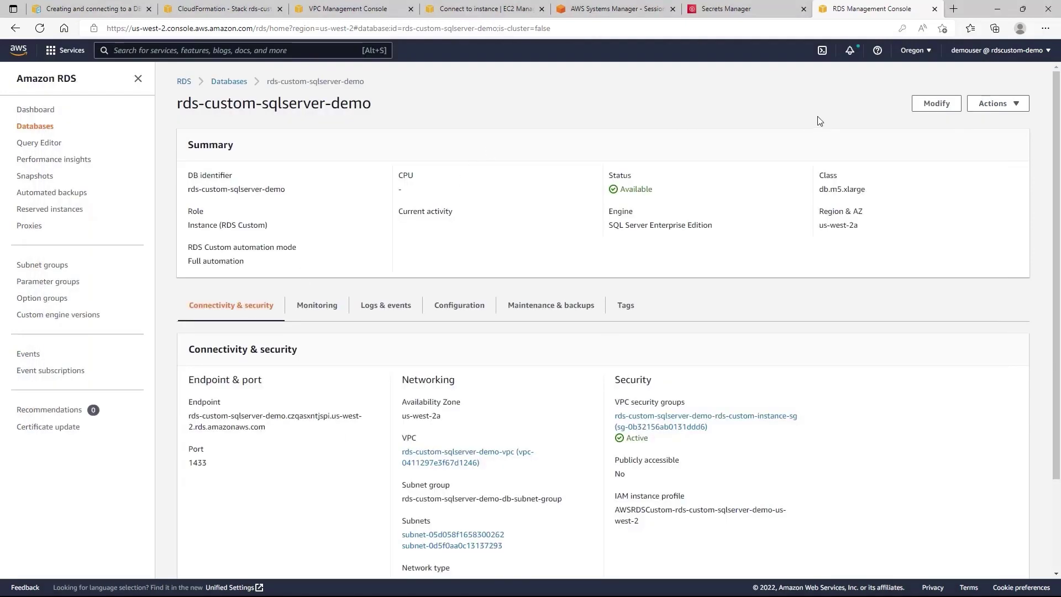
{"action": "left_click", "coordinate": [923, 112]}
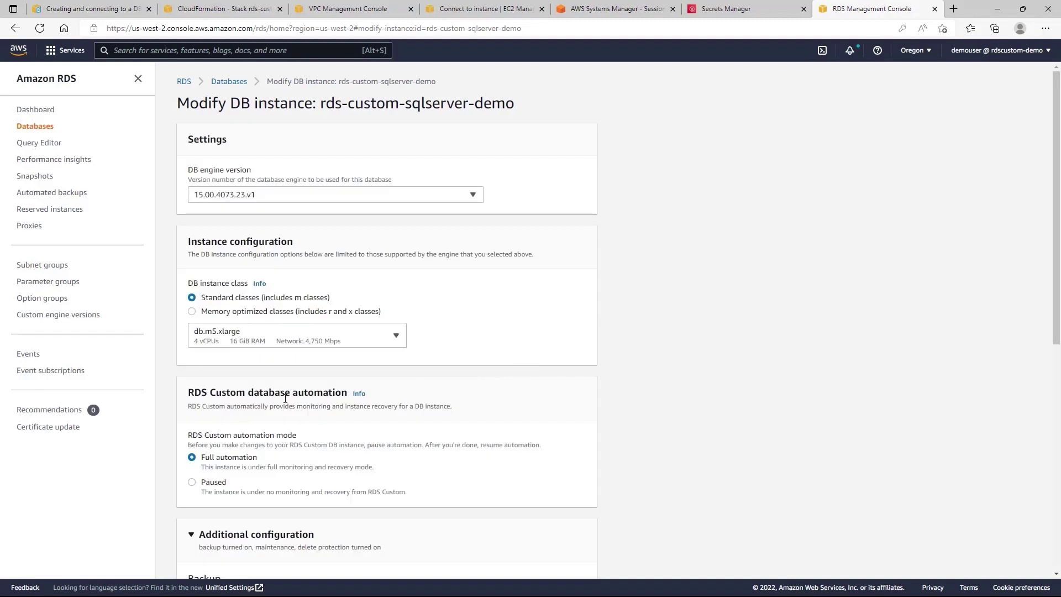
Set RDS Custom automation mode to Paused for 60 minutes and apply it immediately.
{"action": "scroll", "coordinate": [307, 395], "scroll_direction": "down", "scroll_amount": 1}
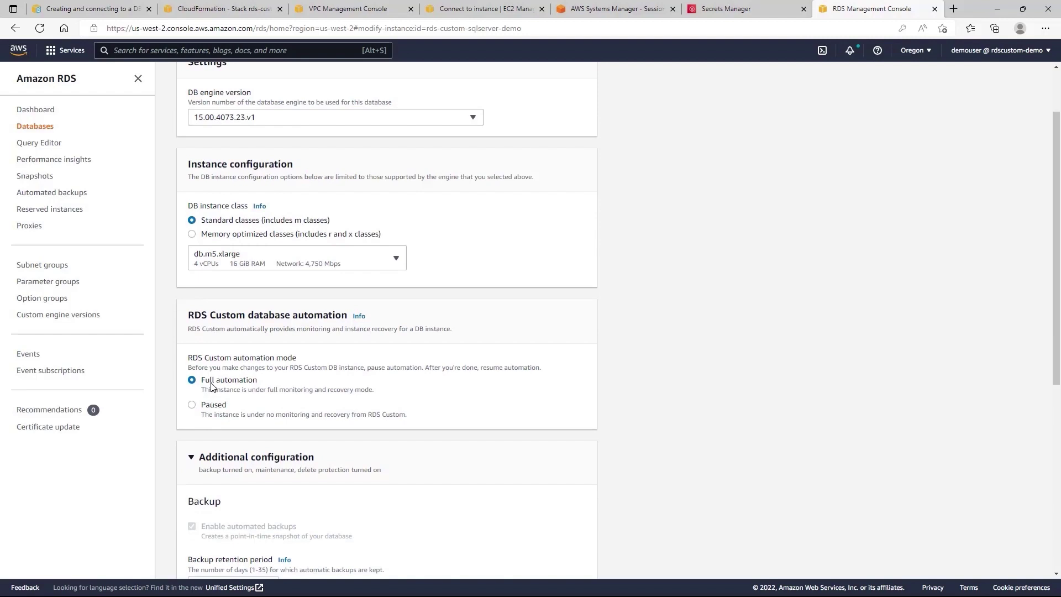
{"action": "left_click", "coordinate": [192, 405]}
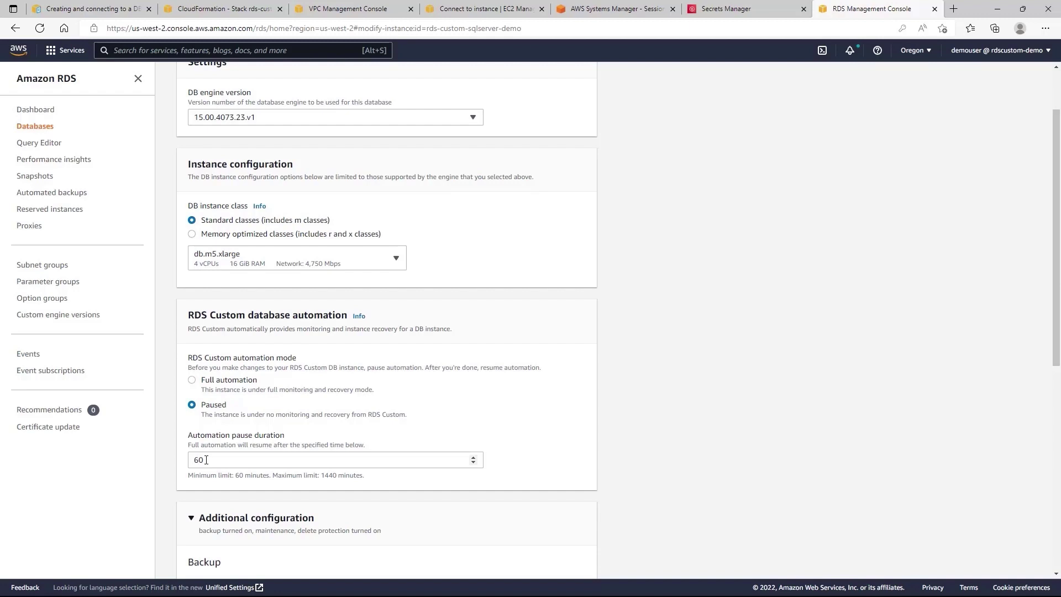
{"action": "scroll", "coordinate": [214, 434], "scroll_direction": "down", "scroll_amount": 1}
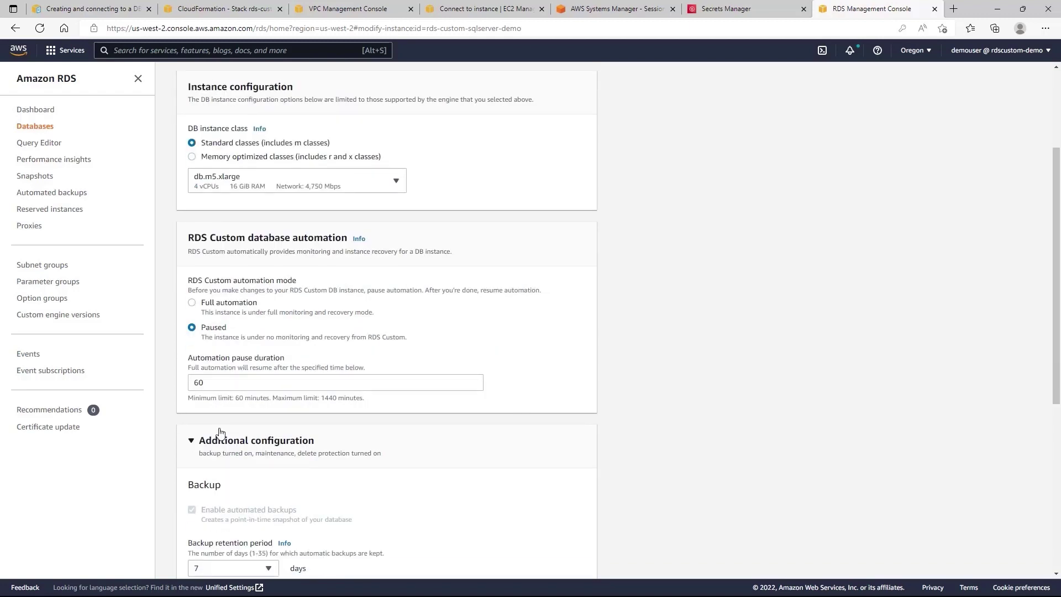
{"action": "scroll", "coordinate": [220, 432], "scroll_direction": "down", "scroll_amount": 5}
{"action": "left_click", "coordinate": [571, 565]}
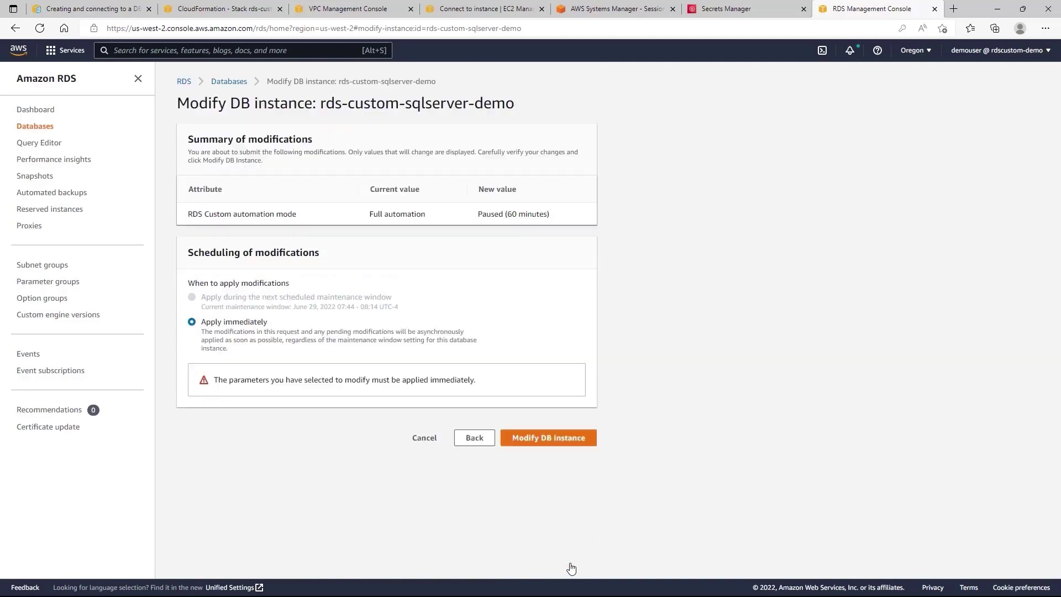
{"action": "left_click", "coordinate": [542, 443]}
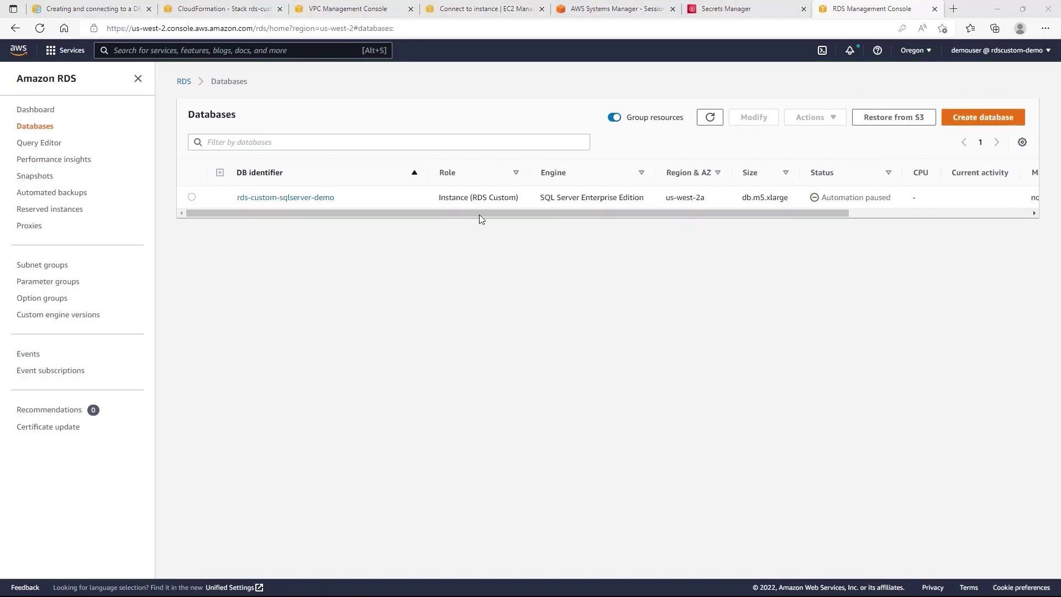
Open rds-custom-sqlserver-demo's details and check the automation resume countdown.
{"action": "left_click", "coordinate": [316, 200]}
{"action": "left_click_drag", "start_coordinate": [357, 266], "coordinate": [188, 268]}
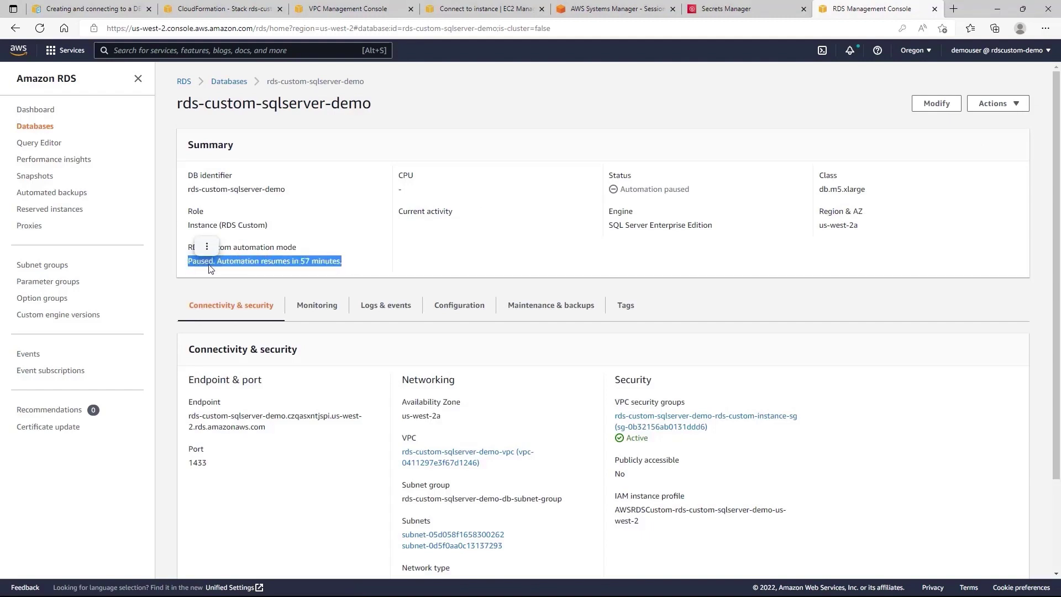
{"action": "left_click", "coordinate": [349, 267]}
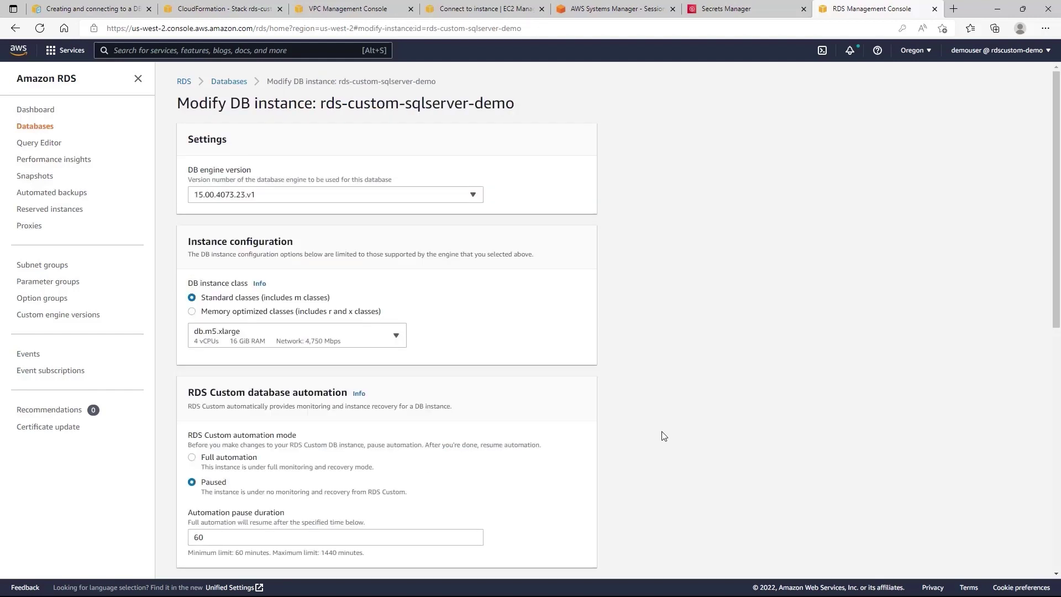
{"action": "scroll", "coordinate": [664, 425], "scroll_direction": "down", "scroll_amount": 2}
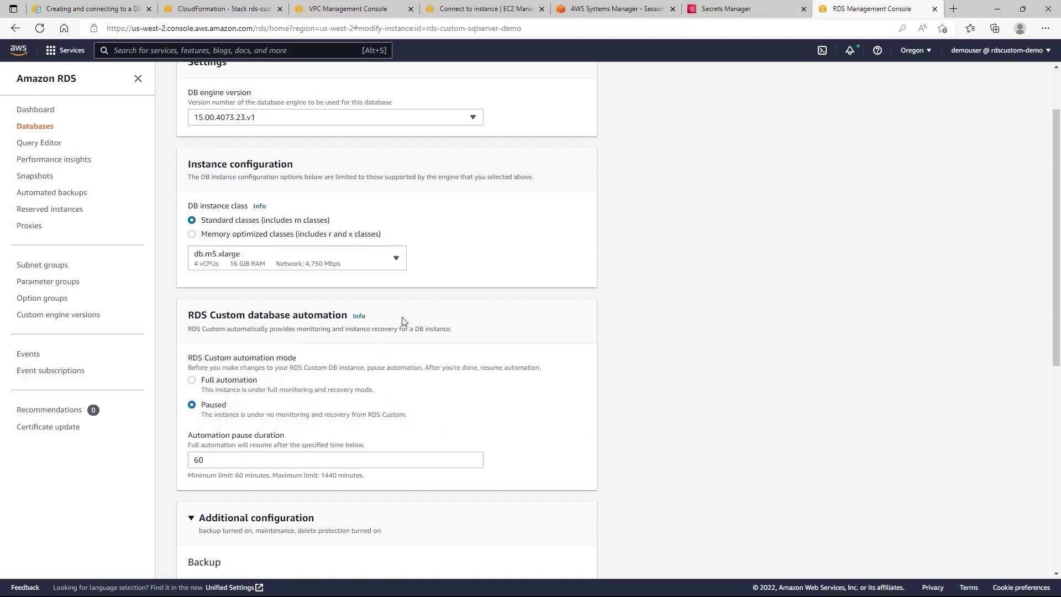
Change the RDS Custom automation mode back to Full automation and apply it.
{"action": "left_click", "coordinate": [209, 383]}
{"action": "scroll", "coordinate": [309, 420], "scroll_direction": "down", "scroll_amount": 6}
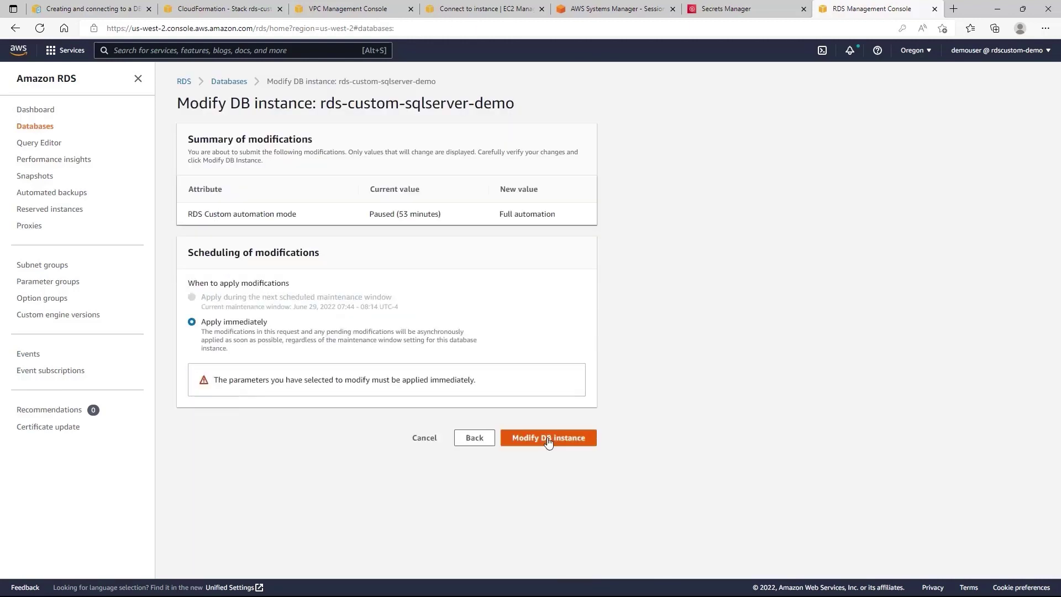
{"action": "left_click", "coordinate": [549, 439]}
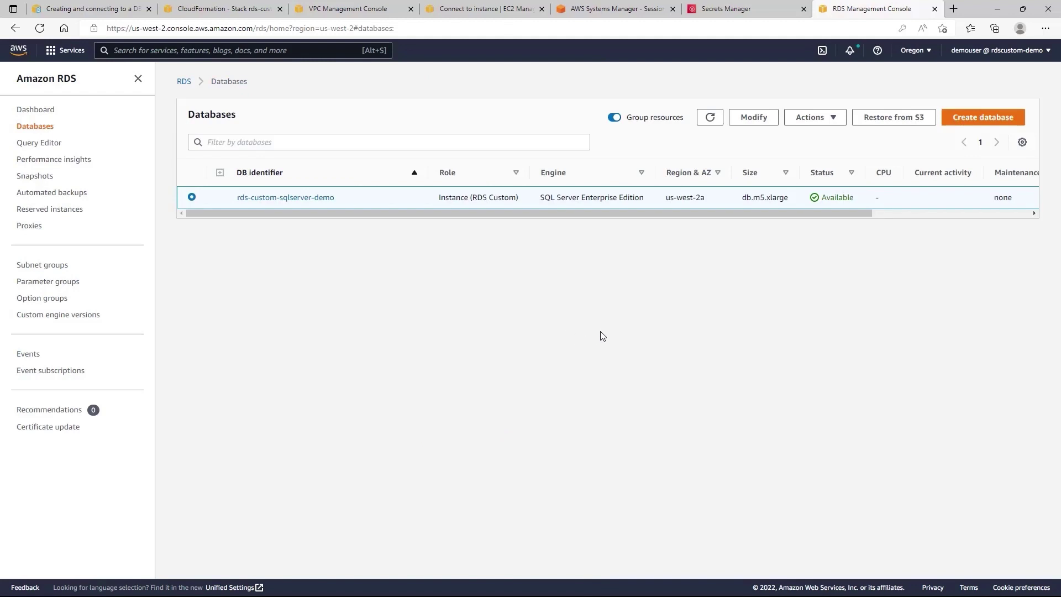
Confirm on rds-custom-sqlserver-demo's details page that the mode reads Full automation.
{"action": "left_click", "coordinate": [313, 199]}
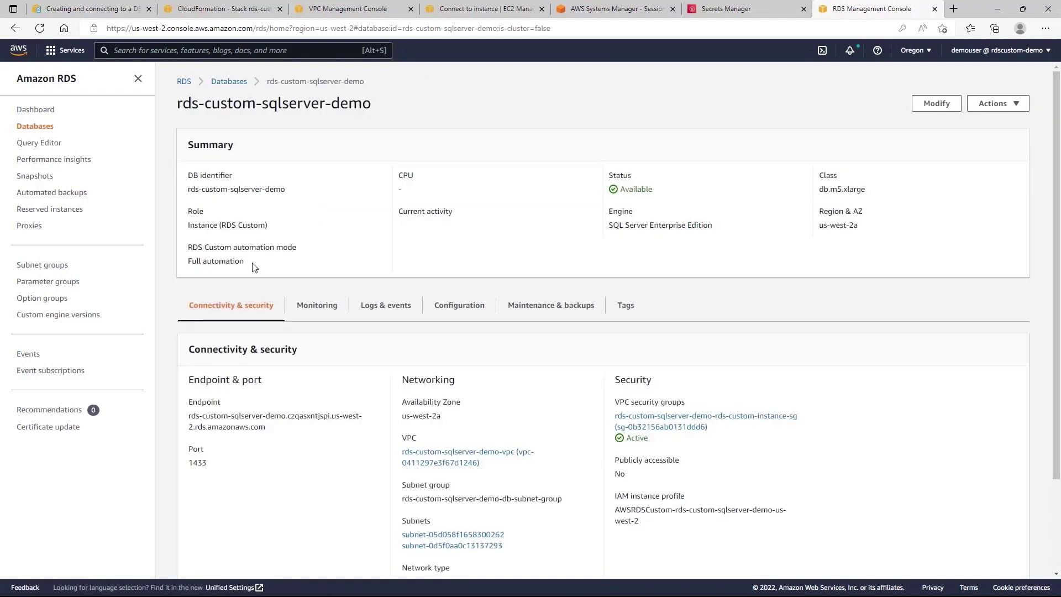
{"action": "left_click_drag", "start_coordinate": [249, 267], "coordinate": [187, 262]}
{"action": "left_click", "coordinate": [274, 270]}
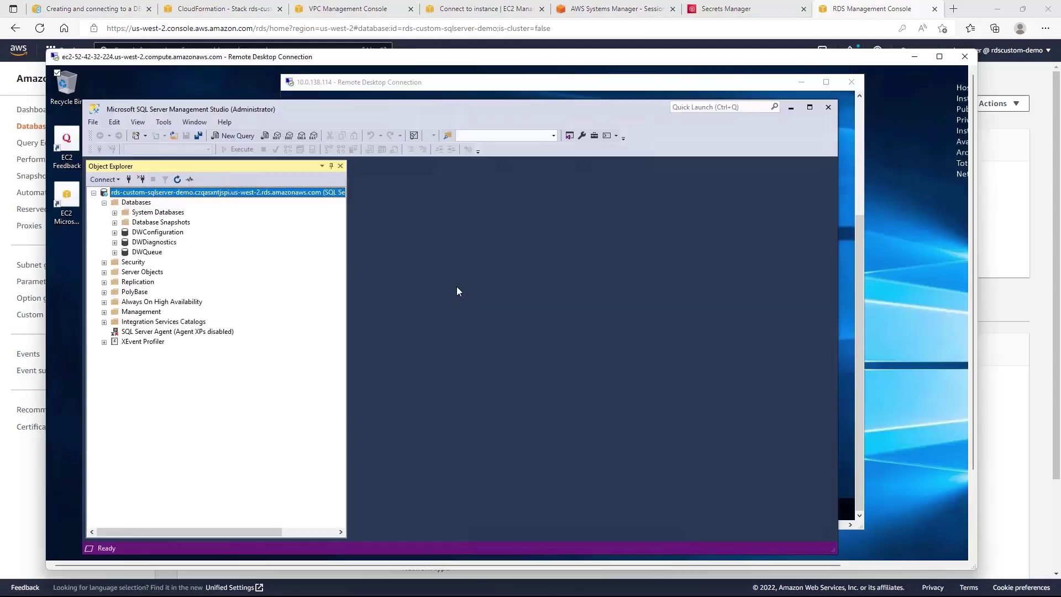
Launch the Services app on the remote database host and enlarge its window.
{"action": "key", "text": "alt+Tab"}
{"action": "left_click", "coordinate": [467, 83]}
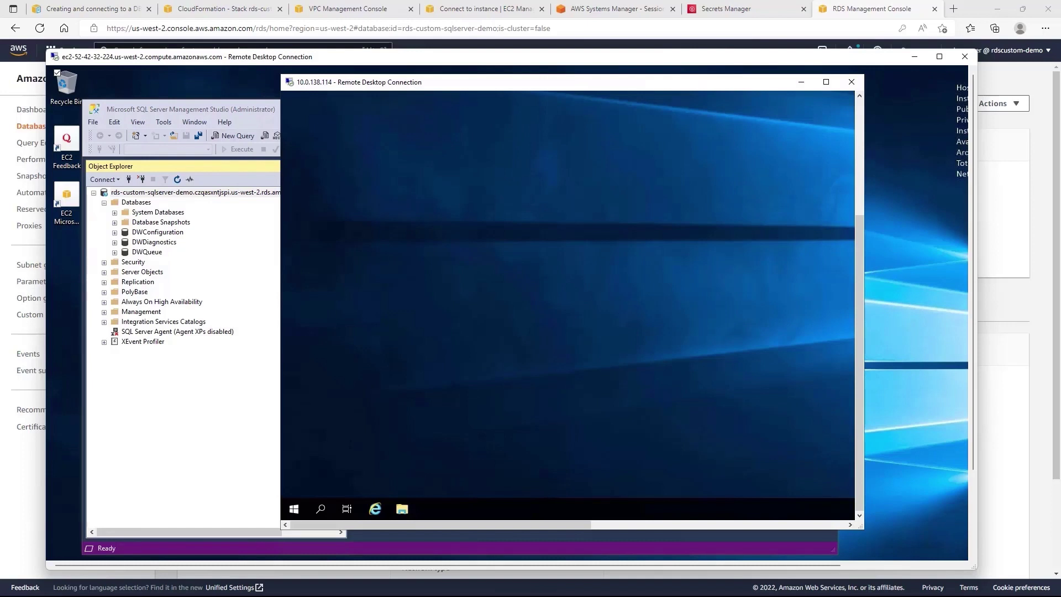
{"action": "left_click", "coordinate": [321, 509]}
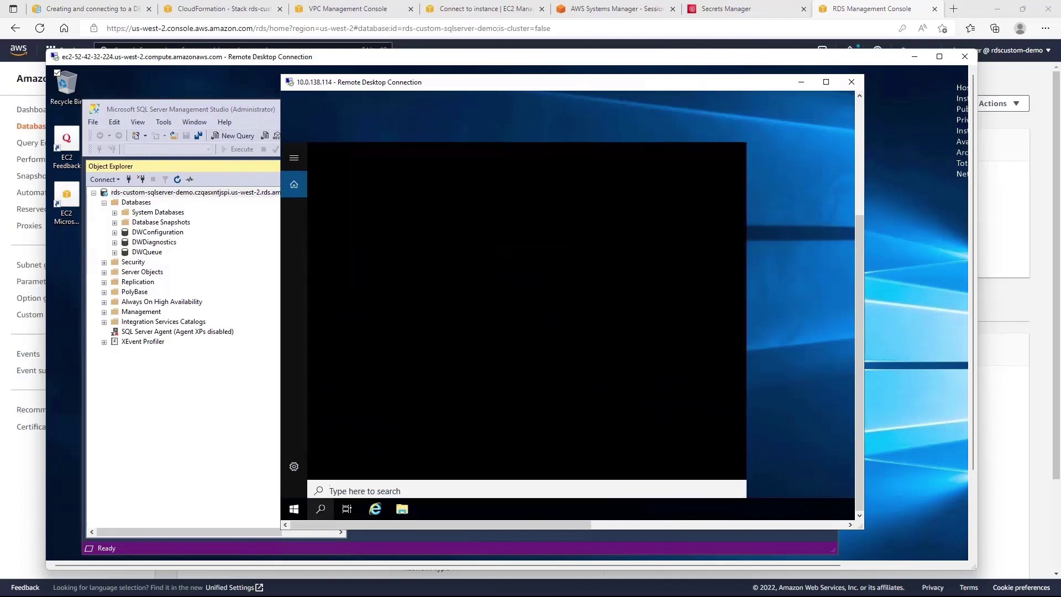
{"action": "type", "text": "services"}
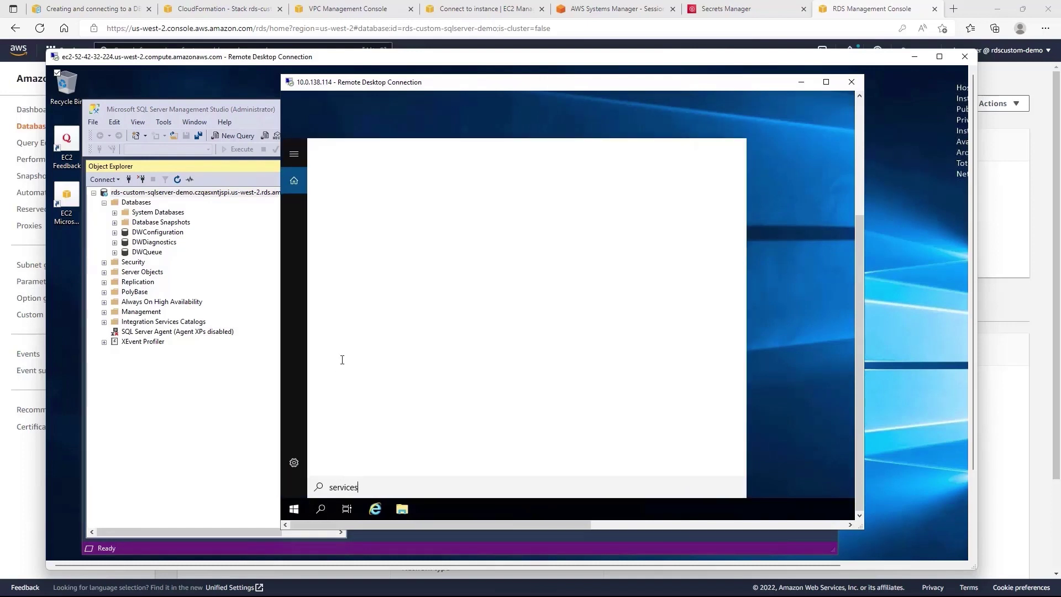
{"action": "left_click", "coordinate": [361, 201]}
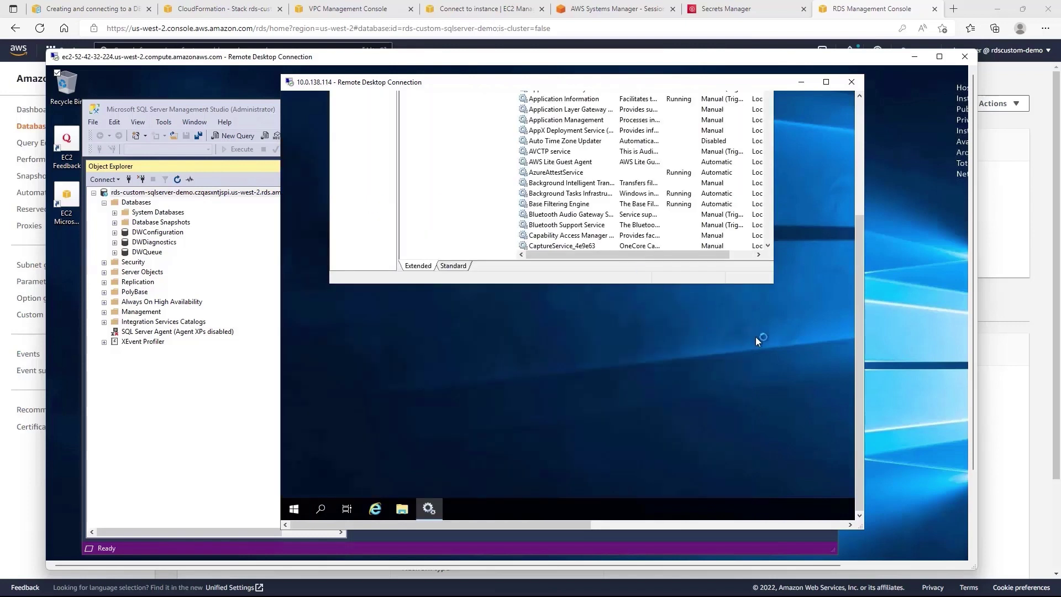
{"action": "left_click_drag", "start_coordinate": [858, 285], "coordinate": [865, 156]}
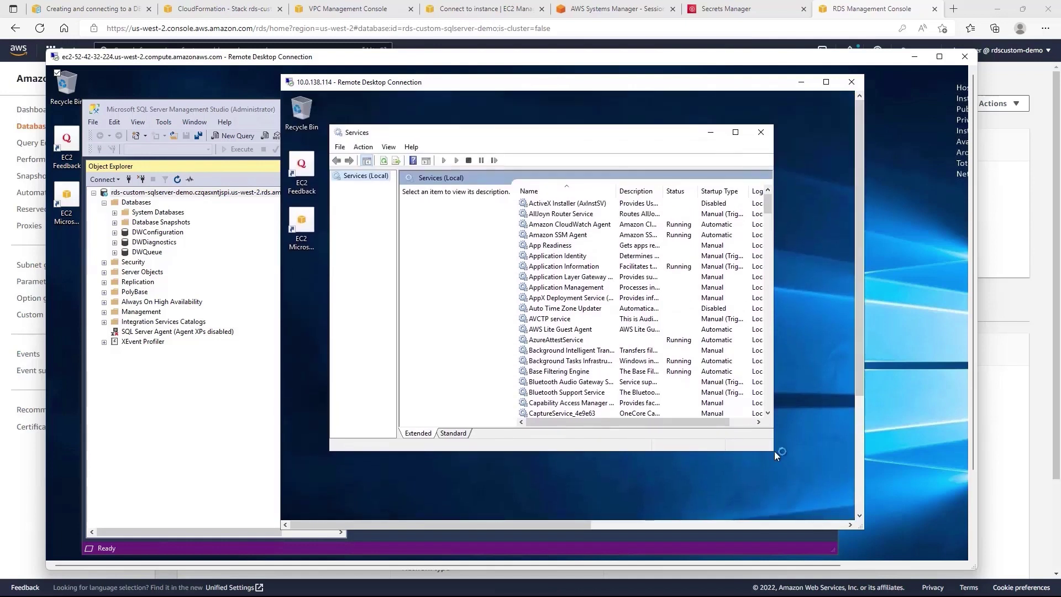
{"action": "left_click_drag", "start_coordinate": [774, 451], "coordinate": [823, 516]}
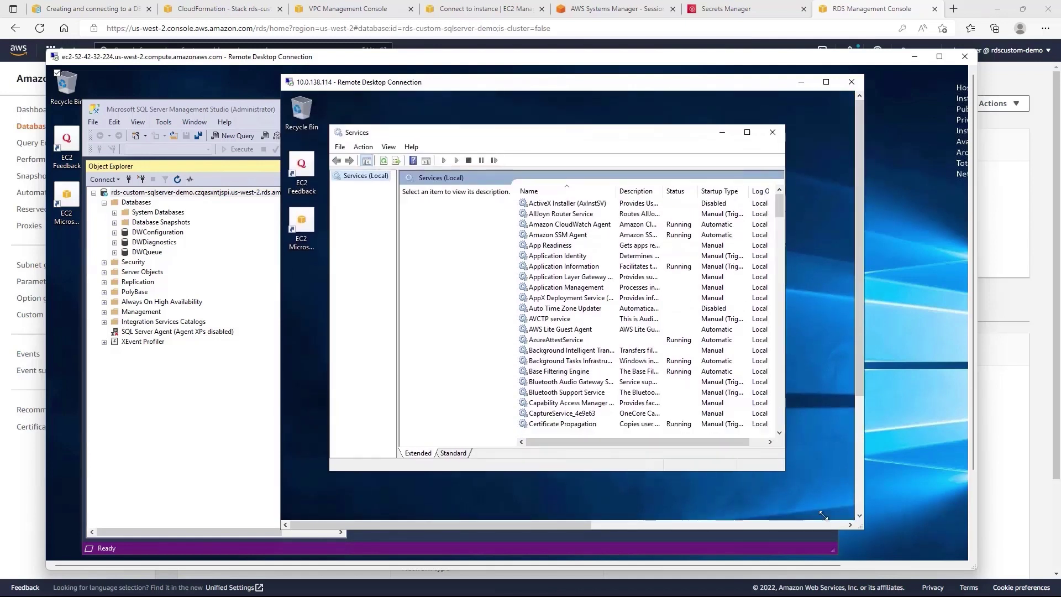
Stop the RDSCustomAgent service, then bring the RDS database page back.
{"action": "left_click", "coordinate": [585, 374]}
{"action": "type", "text": "rds"}
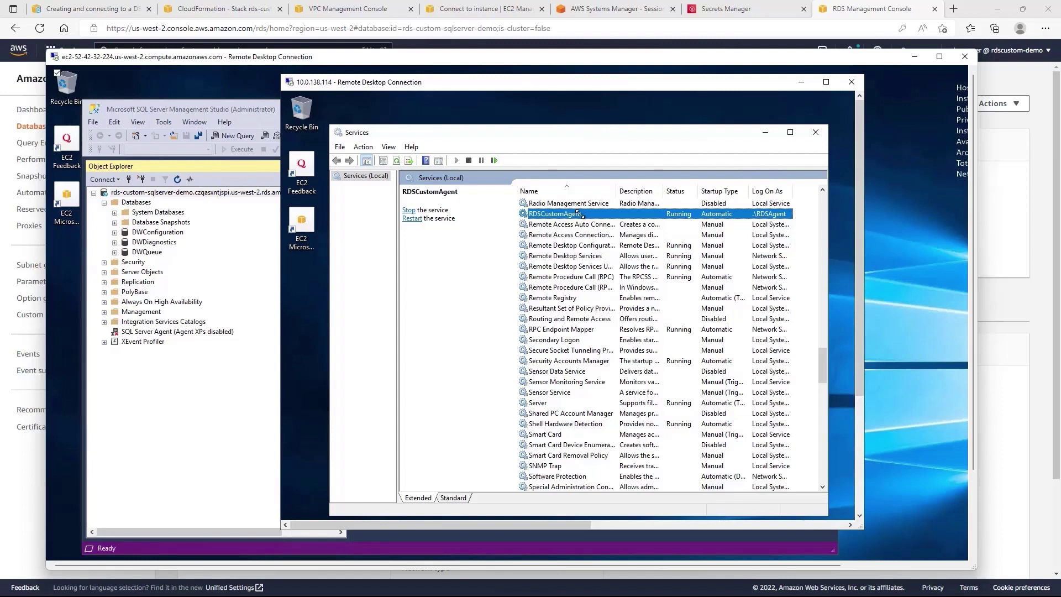
{"action": "right_click", "coordinate": [578, 214]}
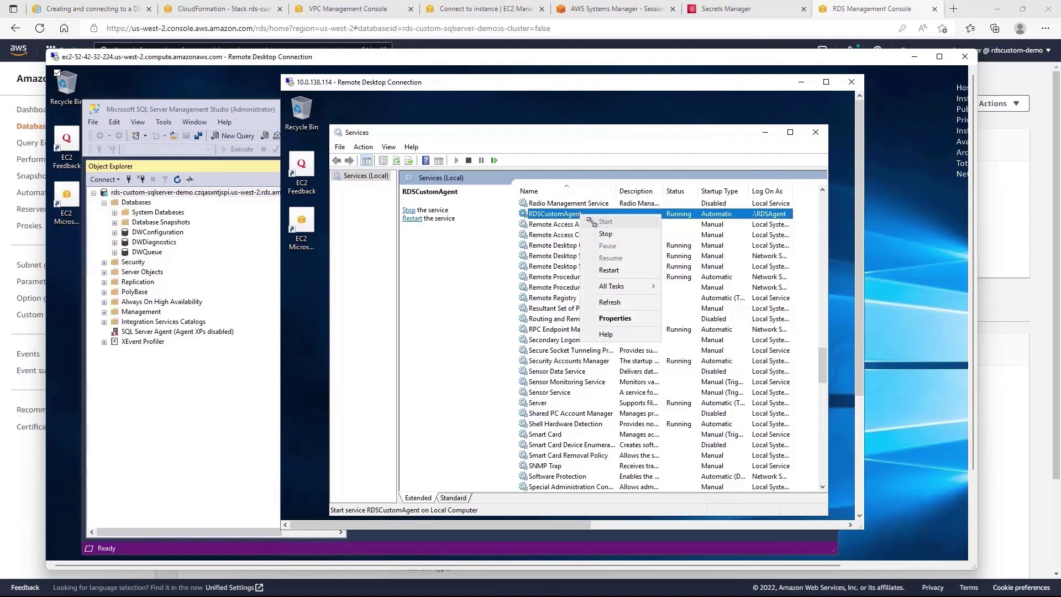
{"action": "left_click", "coordinate": [602, 232]}
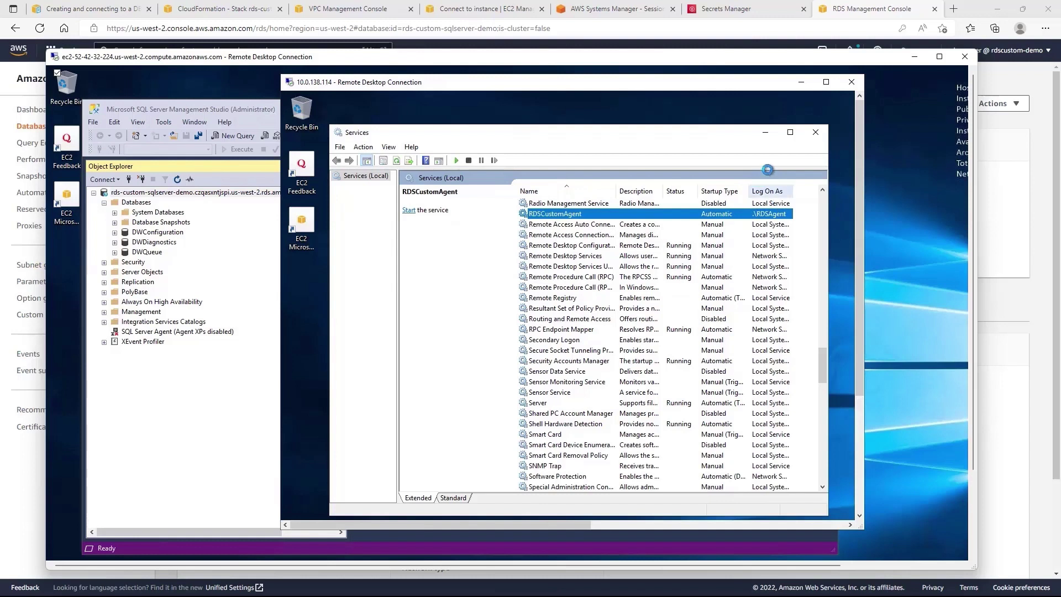
{"action": "left_click", "coordinate": [866, 23]}
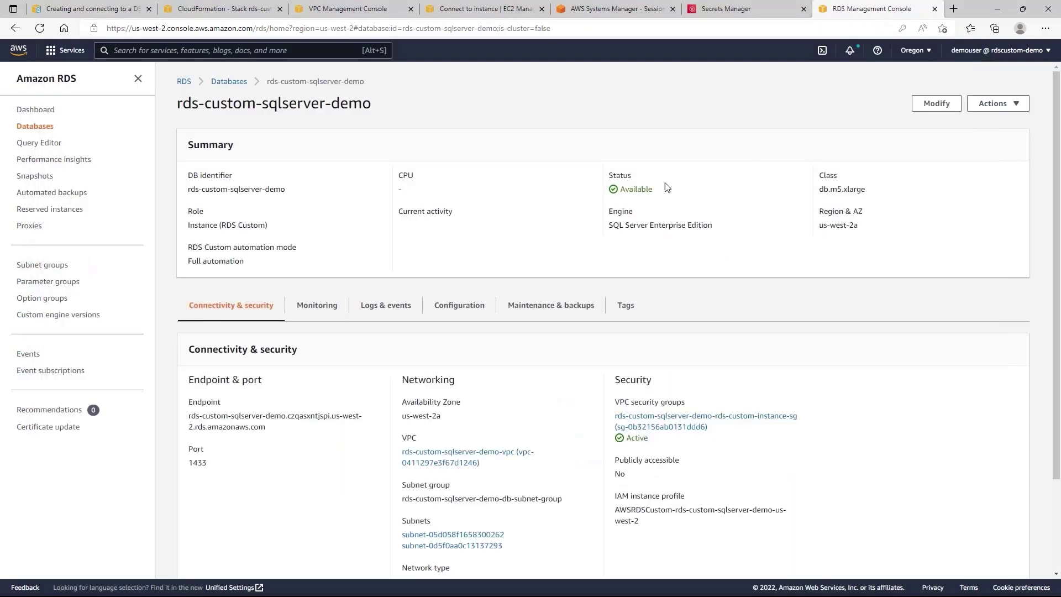
Review rds-custom-sqlserver-demo's Recent events under Logs & events, then return to Databases.
{"action": "left_click", "coordinate": [233, 83]}
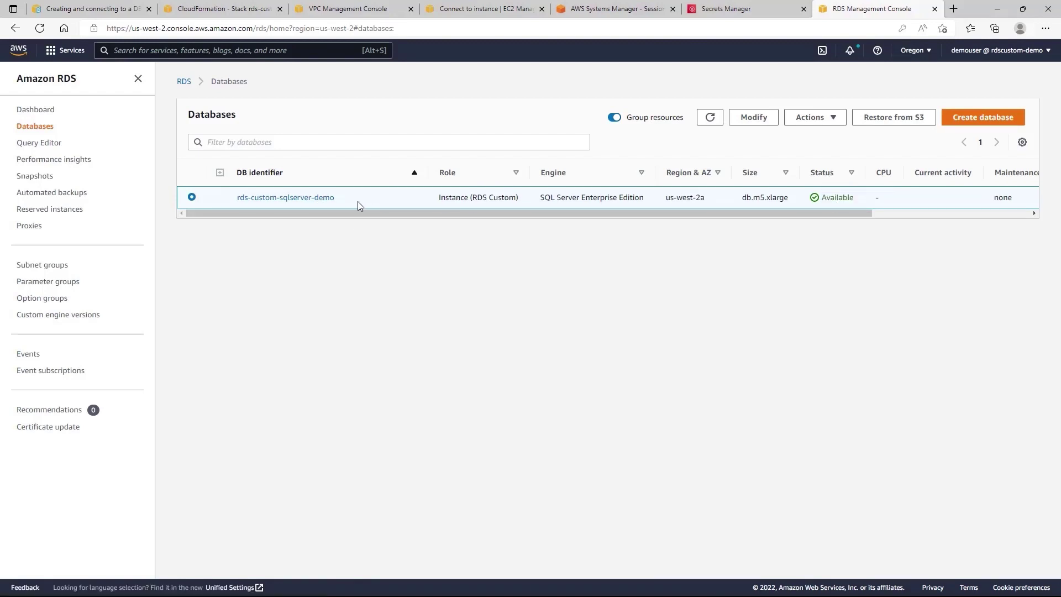
{"action": "left_click", "coordinate": [308, 200]}
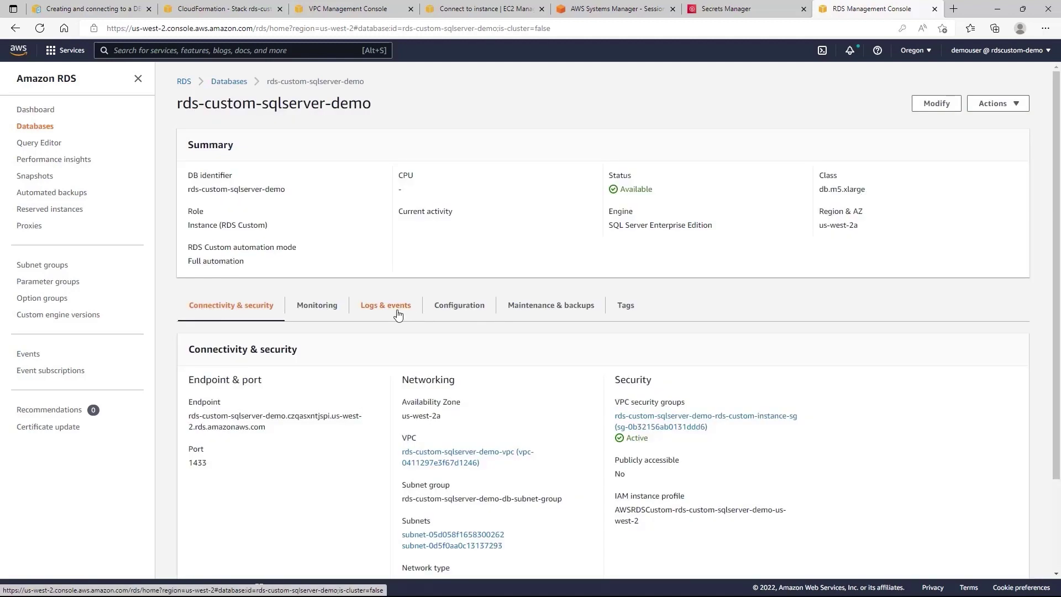
{"action": "left_click", "coordinate": [396, 314]}
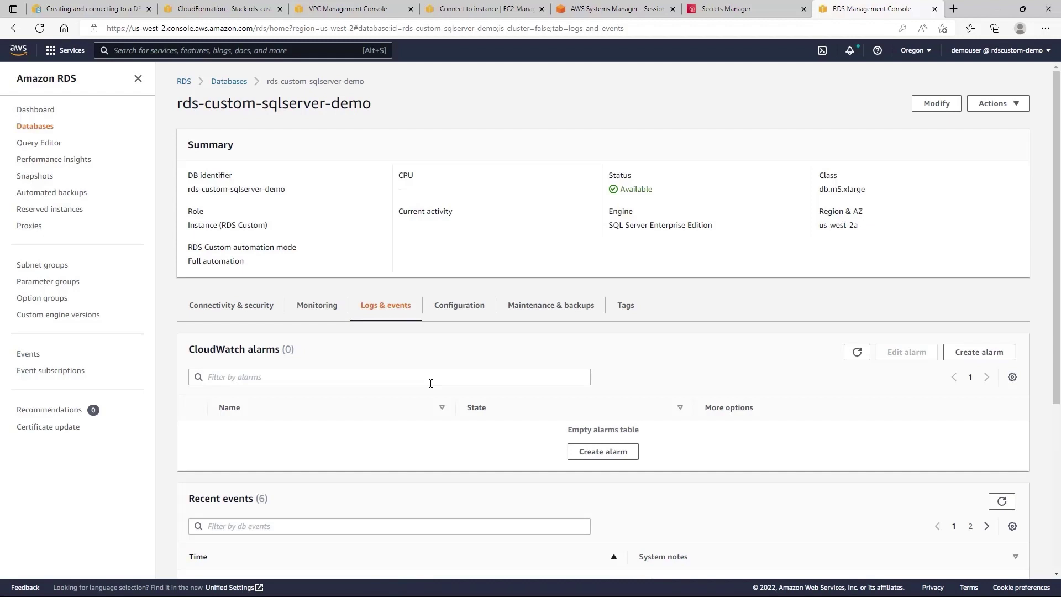
{"action": "scroll", "coordinate": [430, 383], "scroll_direction": "down", "scroll_amount": 4}
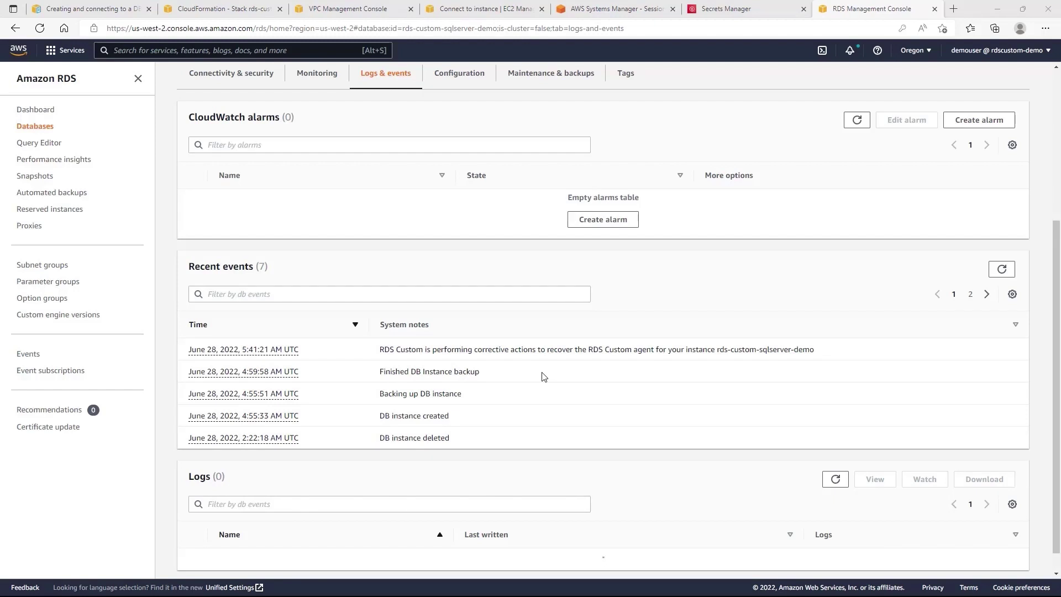
{"action": "scroll", "coordinate": [542, 370], "scroll_direction": "up", "scroll_amount": 5}
{"action": "left_click", "coordinate": [229, 81]}
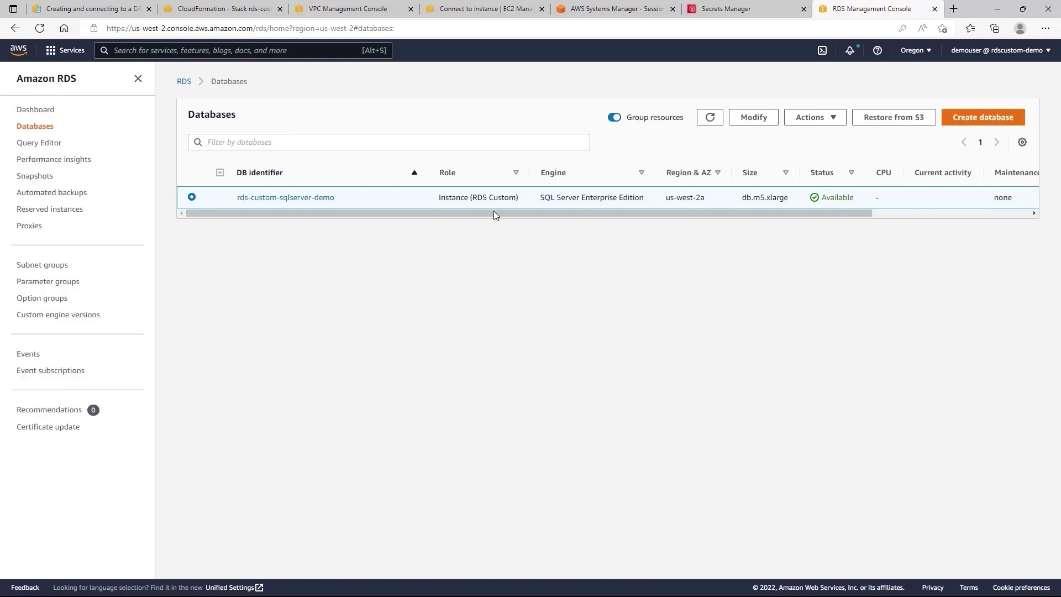
Stop the database's sqlserver EC2 instance, then return to the RDS Databases list.
{"action": "left_click", "coordinate": [486, 9]}
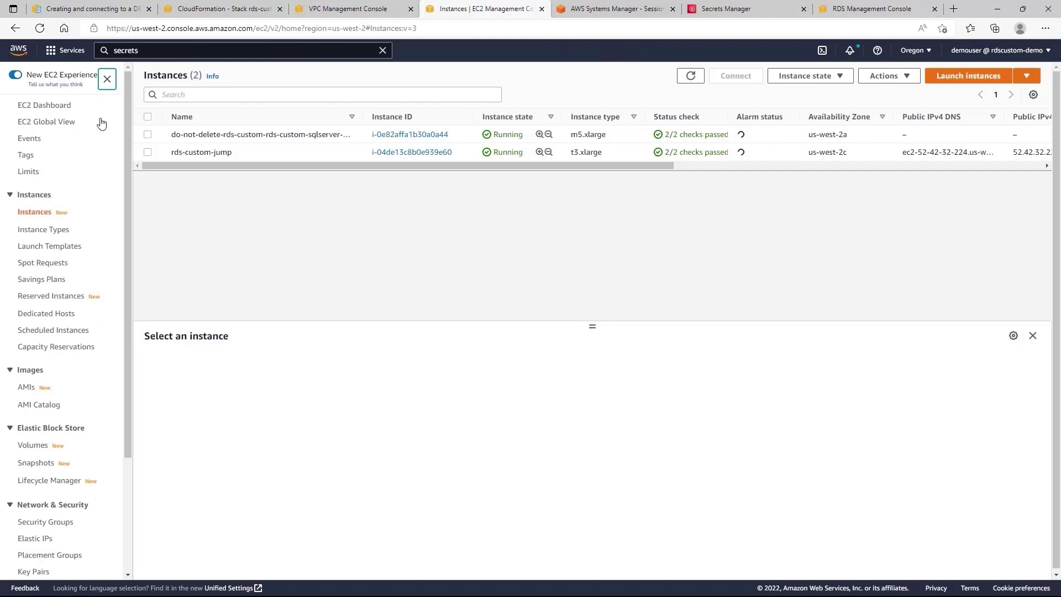
{"action": "left_click", "coordinate": [215, 134]}
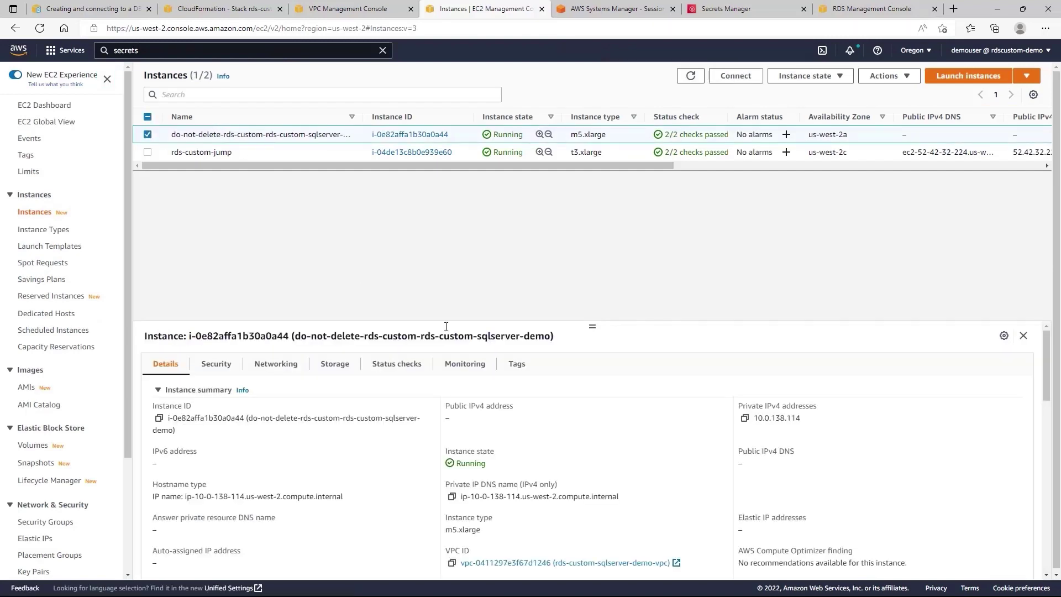
{"action": "left_click", "coordinate": [803, 77]}
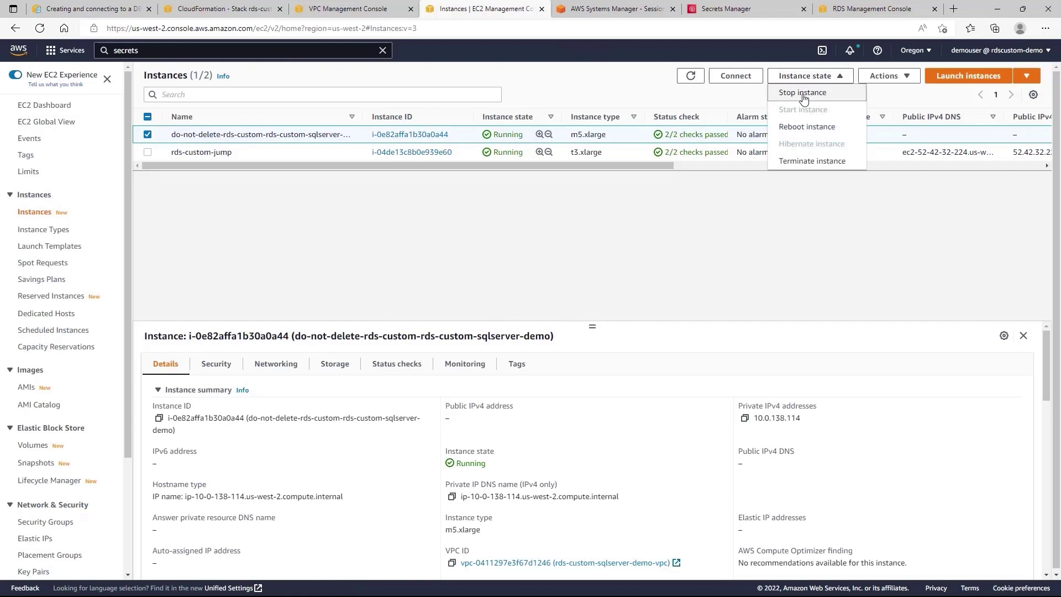
{"action": "left_click", "coordinate": [803, 93]}
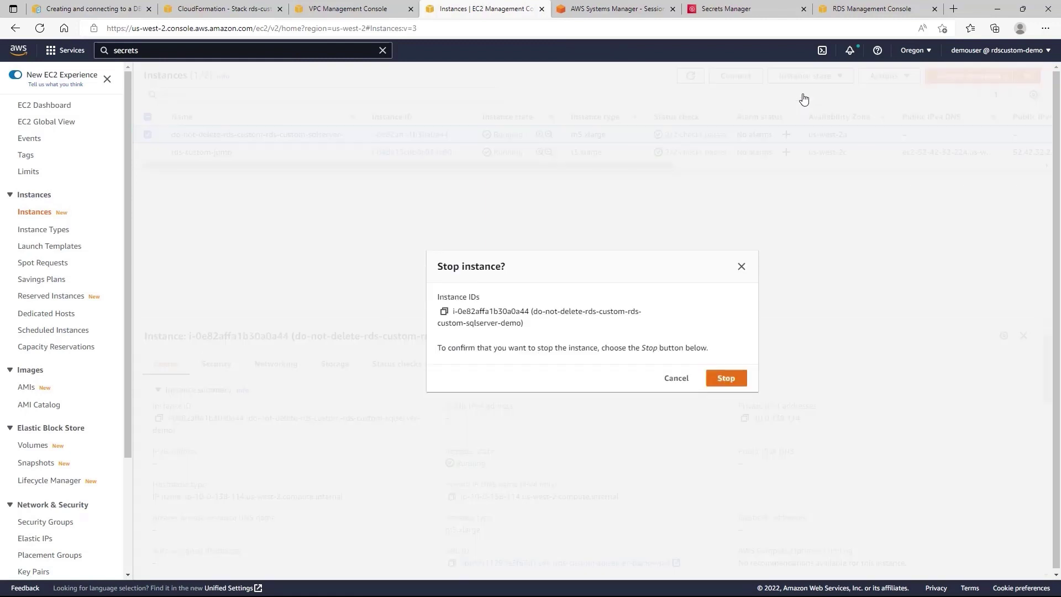
{"action": "left_click", "coordinate": [724, 379]}
{"action": "key", "text": "ctrl+9"}
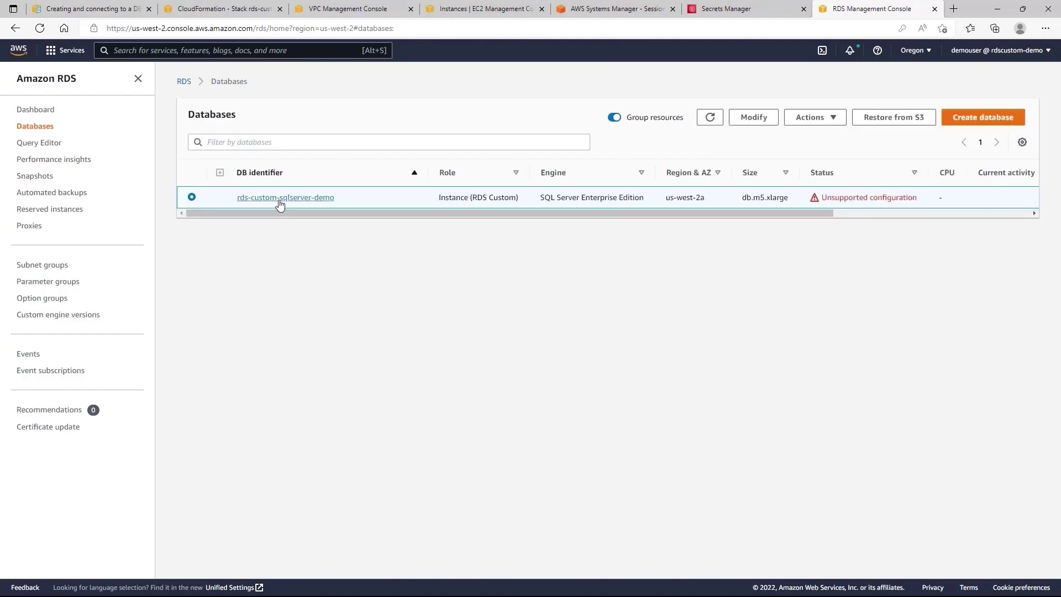
Sort rds-custom-sqlserver-demo's Recent events by Time, newest first, to see the out-of-perimeter warning.
{"action": "left_click", "coordinate": [279, 200]}
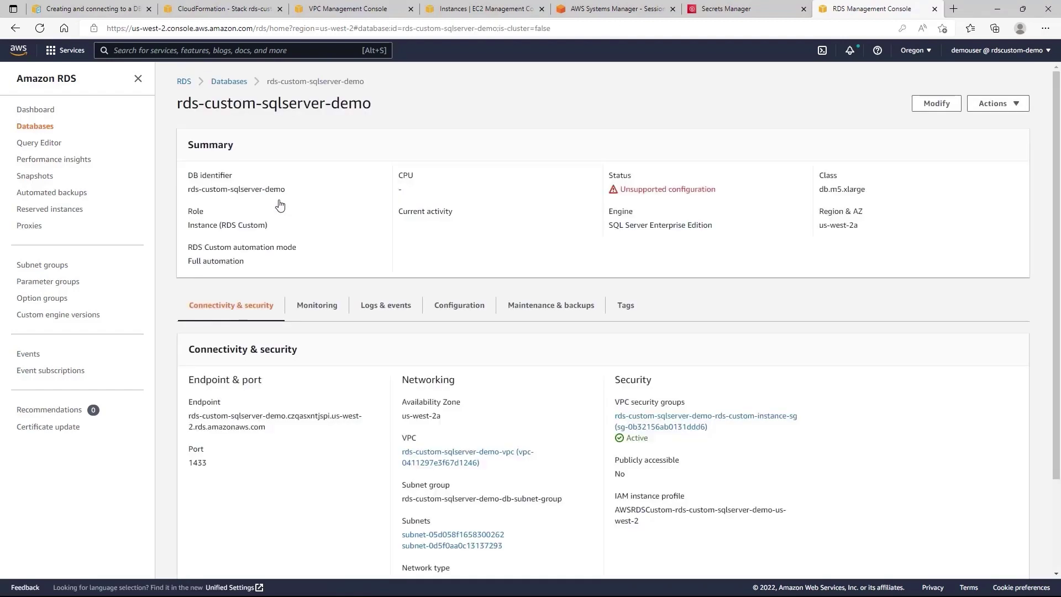
{"action": "left_click", "coordinate": [386, 307]}
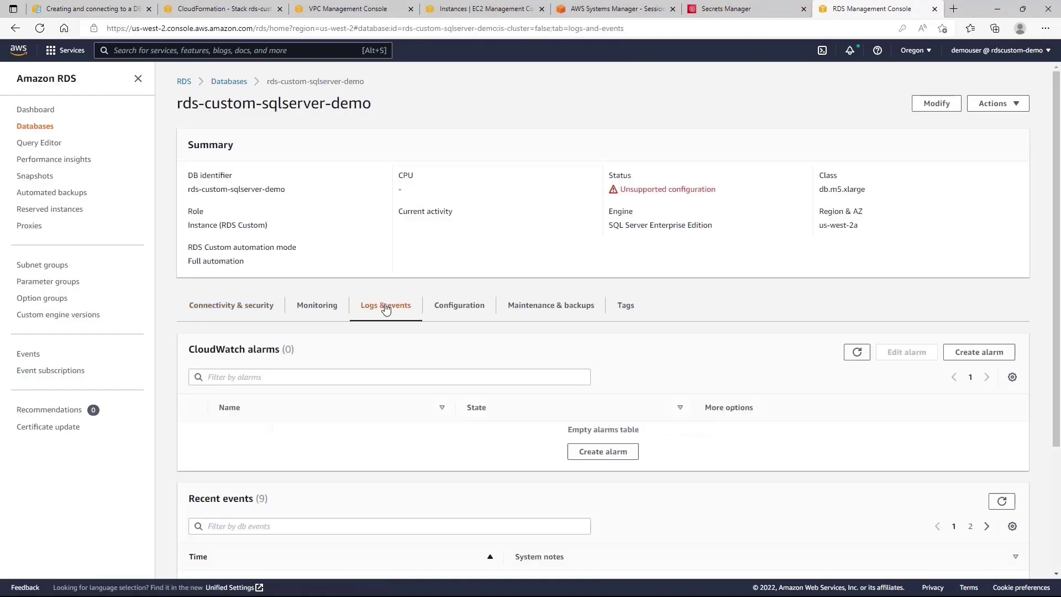
{"action": "scroll", "coordinate": [471, 286], "scroll_direction": "down", "scroll_amount": 5}
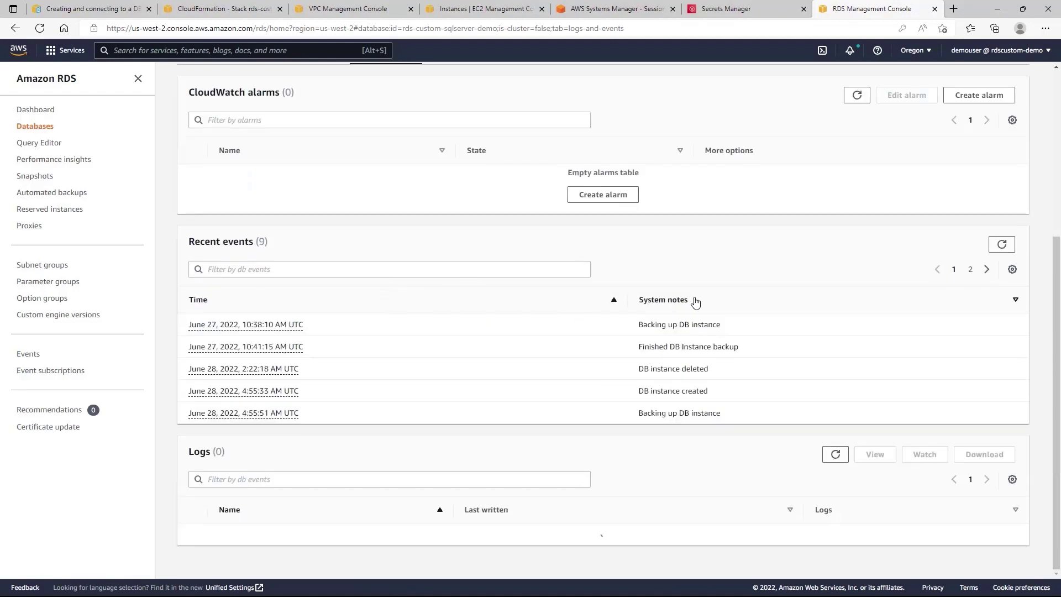
{"action": "left_click", "coordinate": [628, 301]}
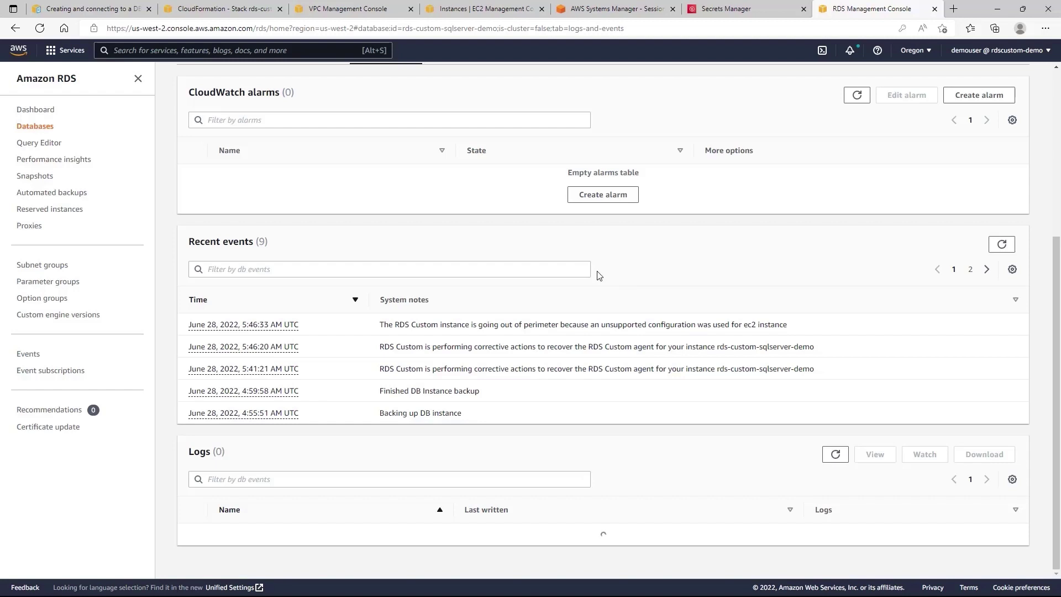
{"action": "scroll", "coordinate": [600, 276], "scroll_direction": "up", "scroll_amount": 5}
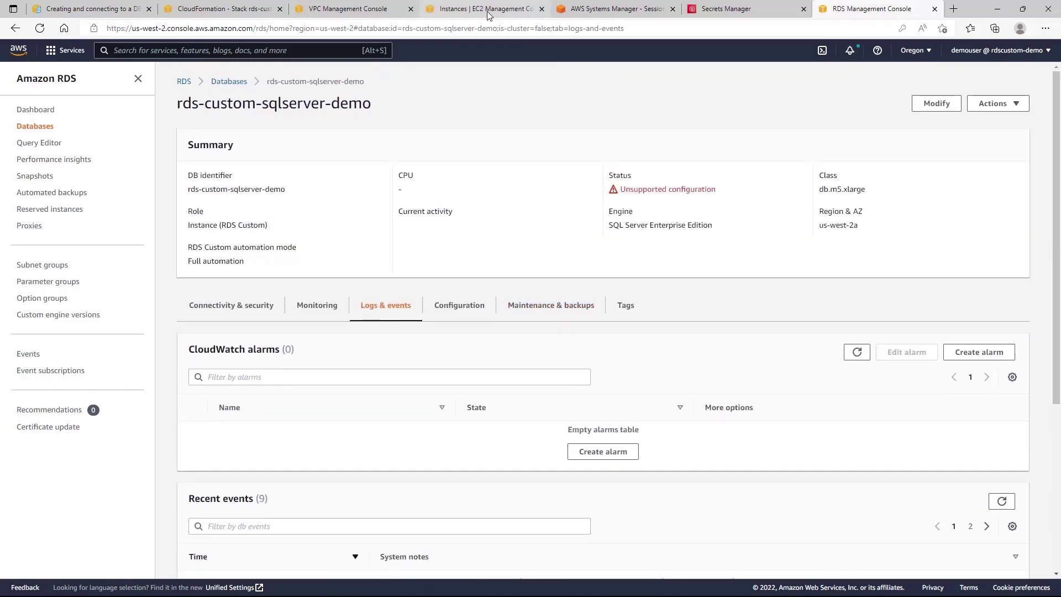
{"action": "left_click", "coordinate": [487, 10]}
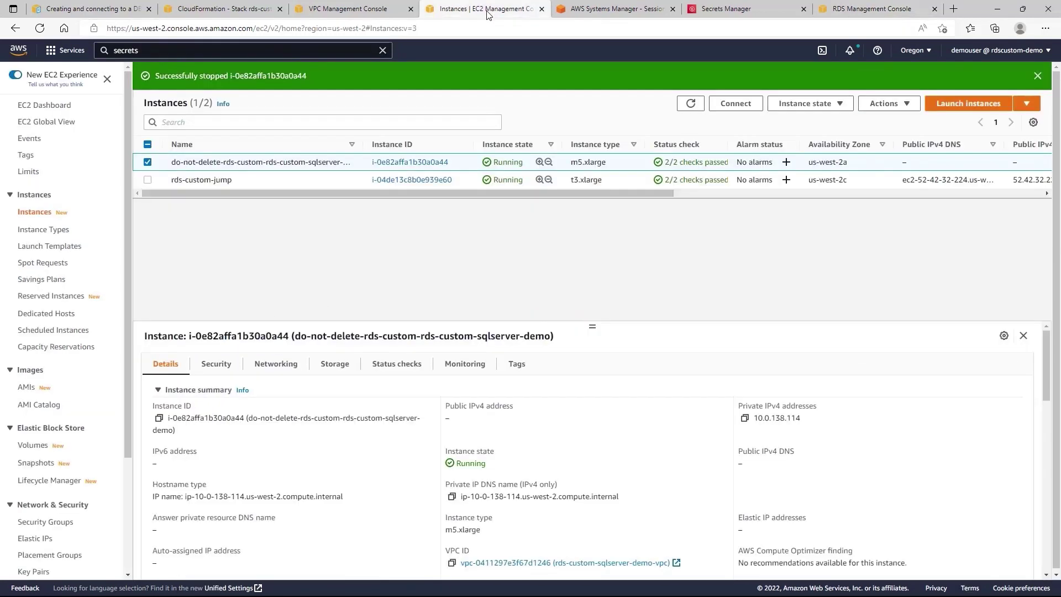
Start the stopped EC2 instance, then refresh the RDS Databases list.
{"action": "left_click", "coordinate": [691, 103]}
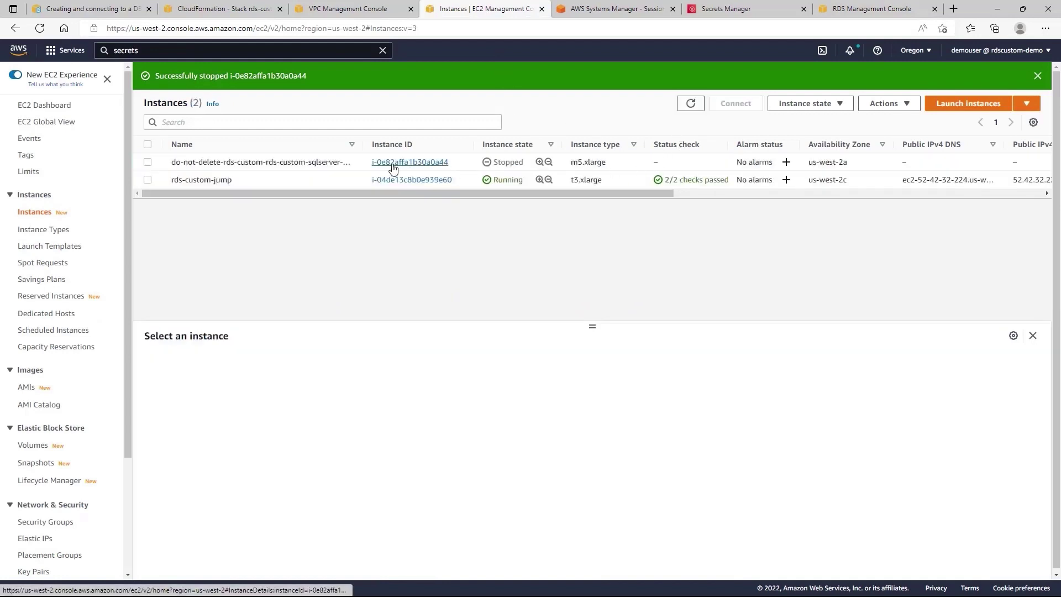
{"action": "left_click", "coordinate": [148, 162]}
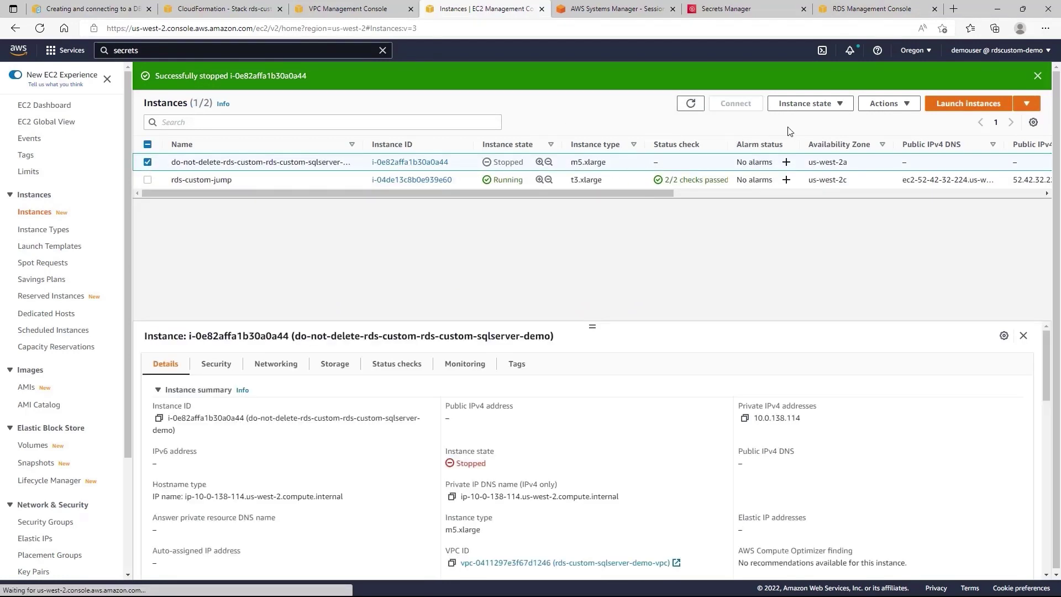
{"action": "left_click", "coordinate": [824, 104]}
{"action": "left_click", "coordinate": [802, 139]}
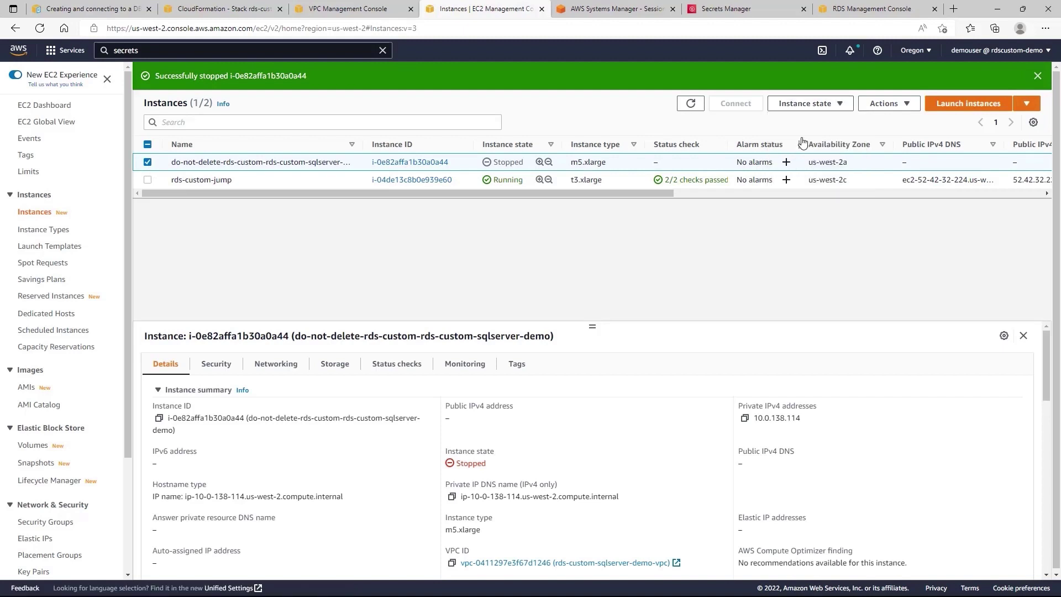
{"action": "left_click", "coordinate": [846, 12]}
{"action": "left_click", "coordinate": [236, 85]}
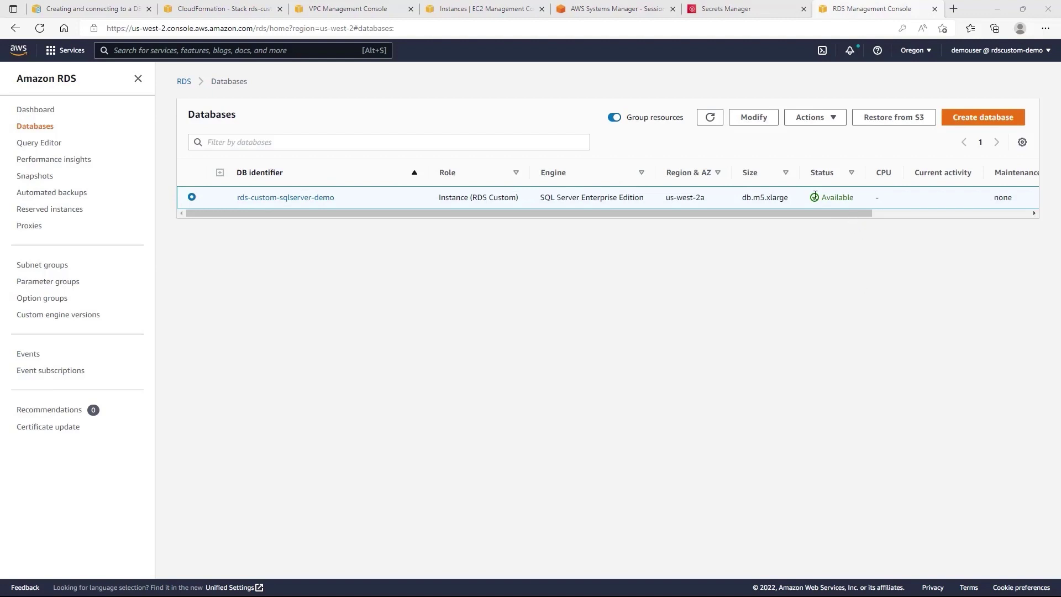
{"action": "left_click", "coordinate": [714, 119]}
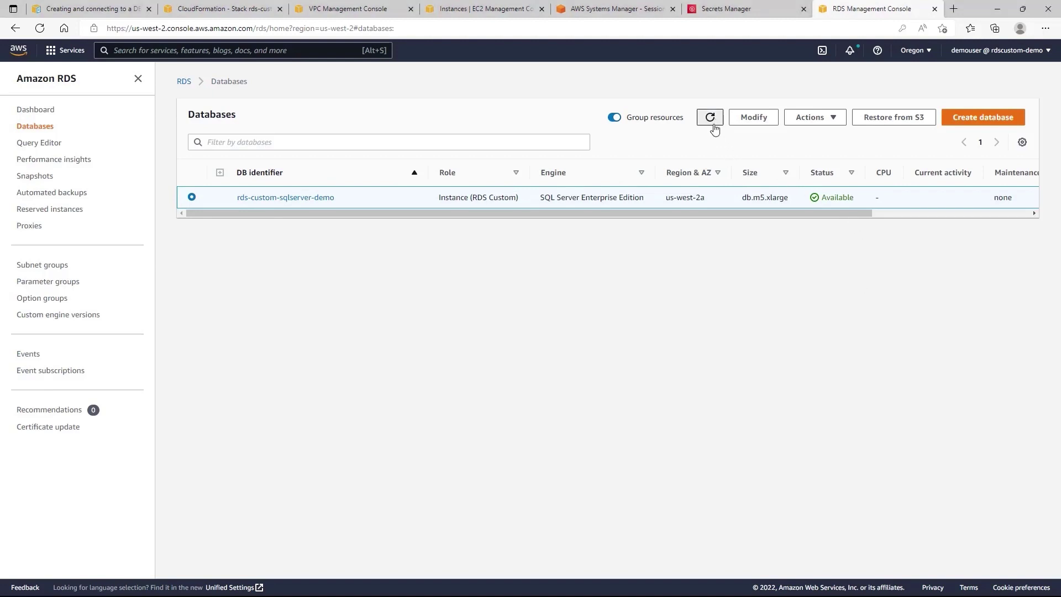